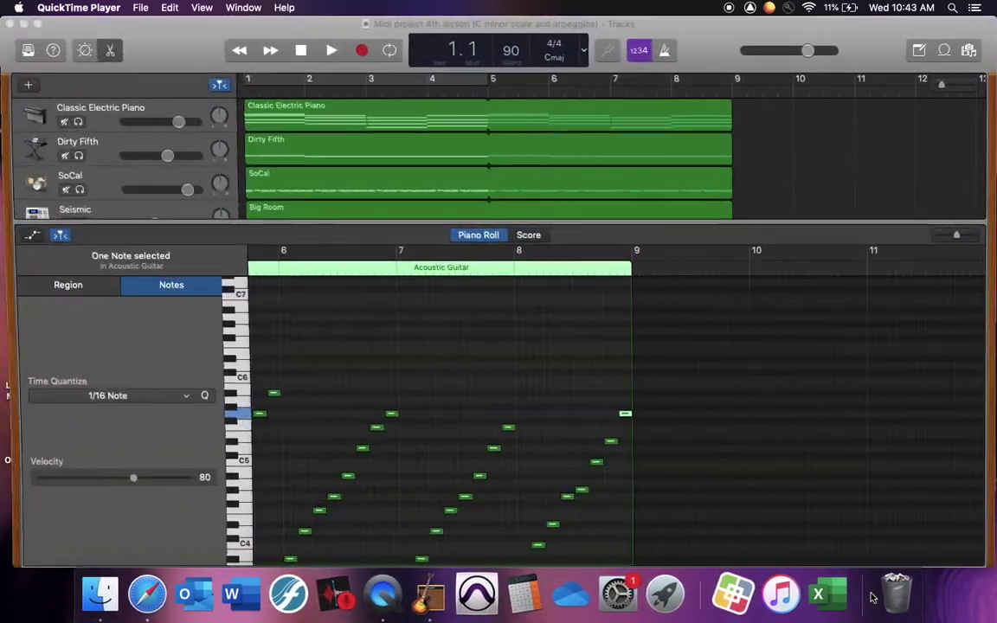
Step: Switch to the open GarageBand project and mute the Acoustic Guitar track
click(36, 24)
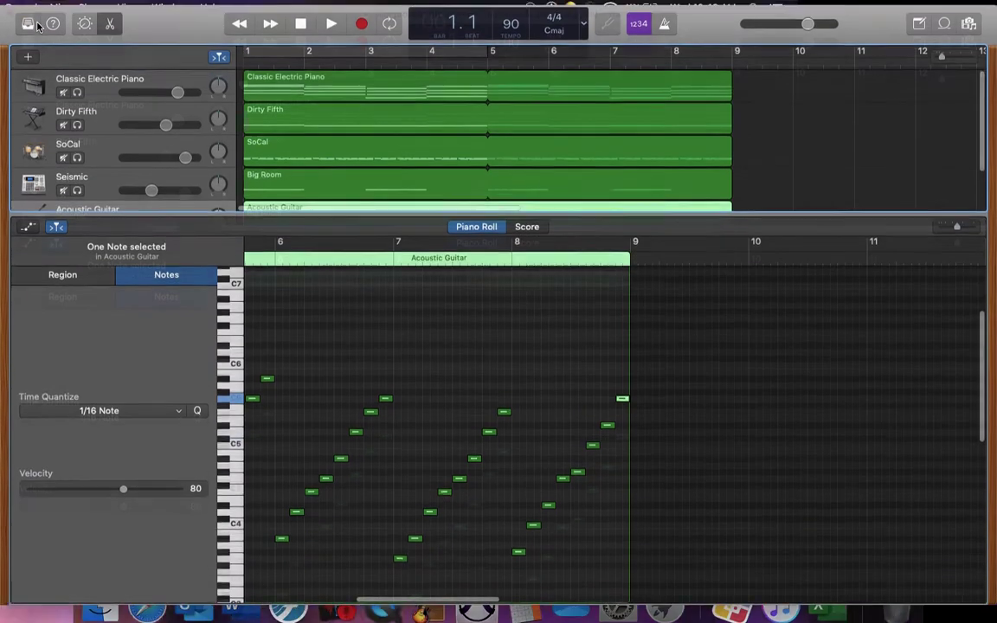
scroll(147, 116, down, 3)
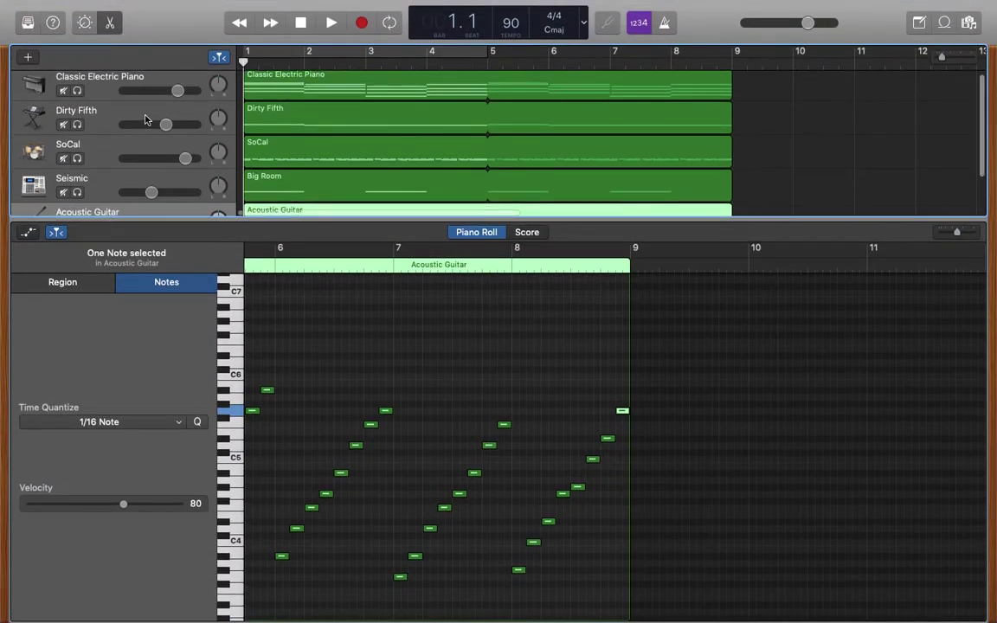
scroll(145, 120, down, 3)
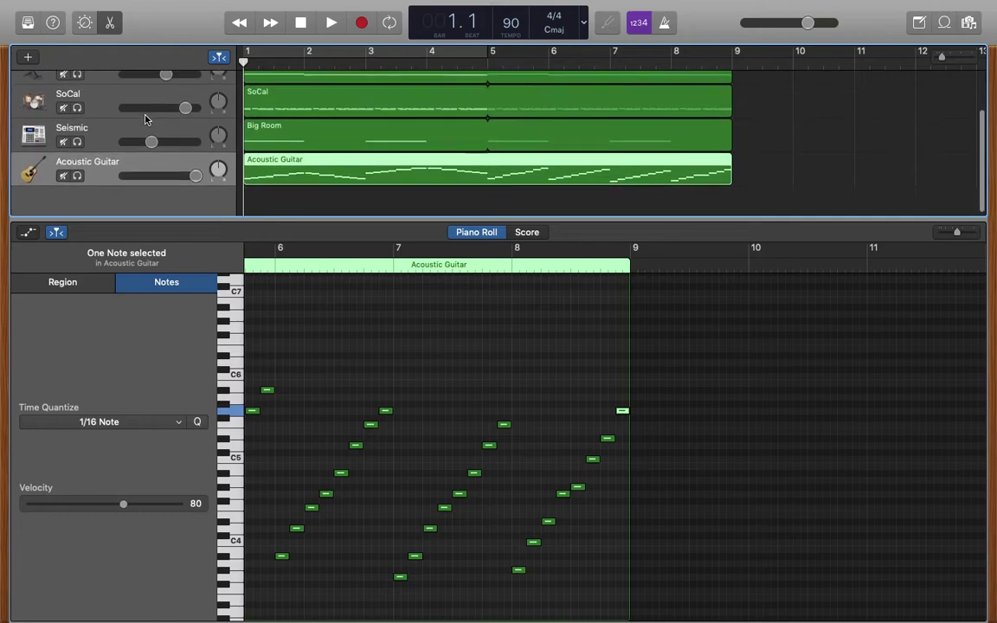
scroll(145, 119, up, 3)
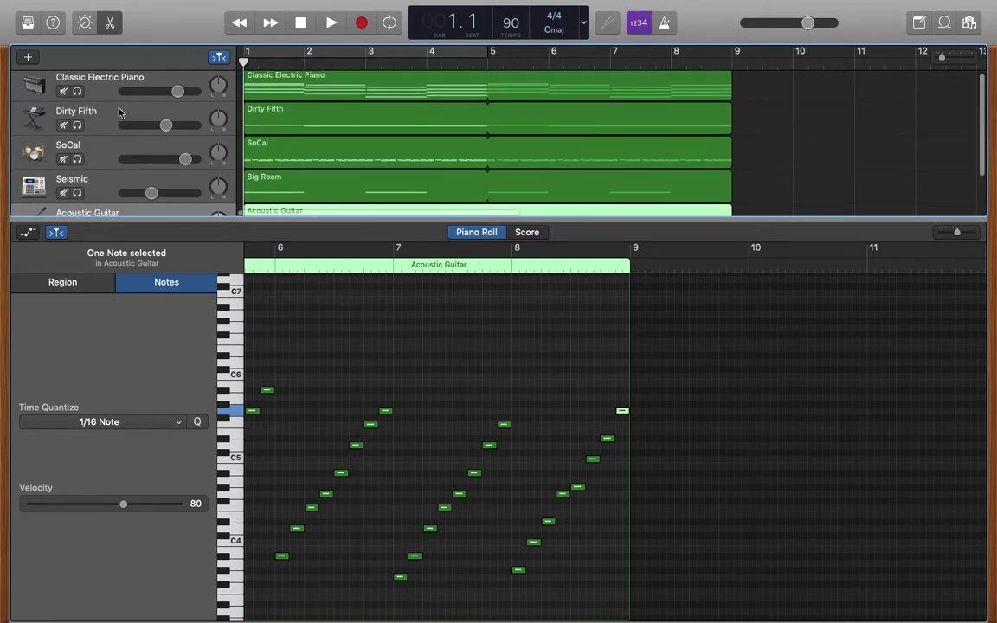
scroll(107, 97, down, 3)
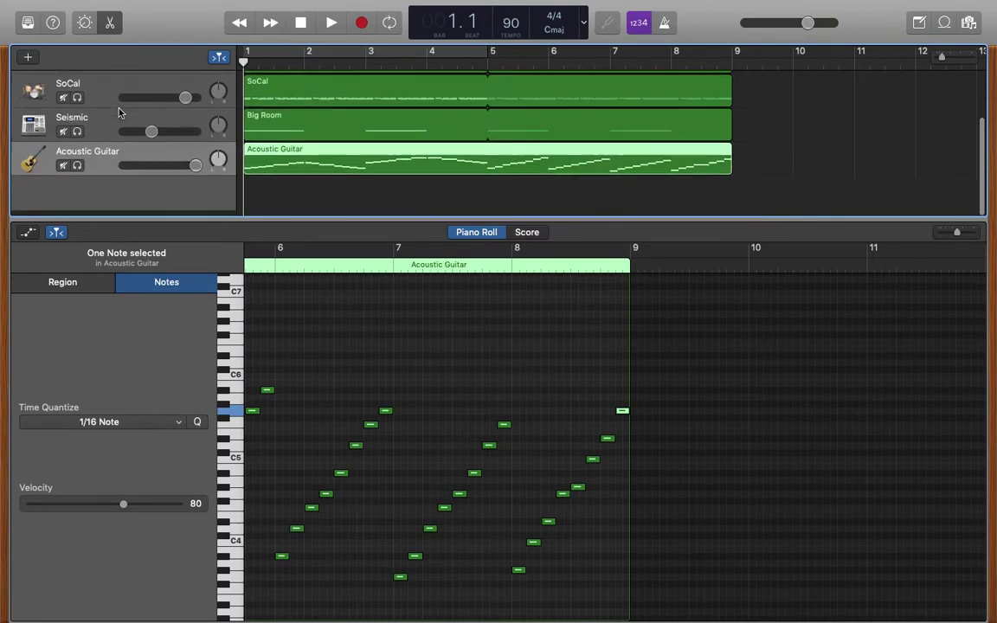
click(64, 172)
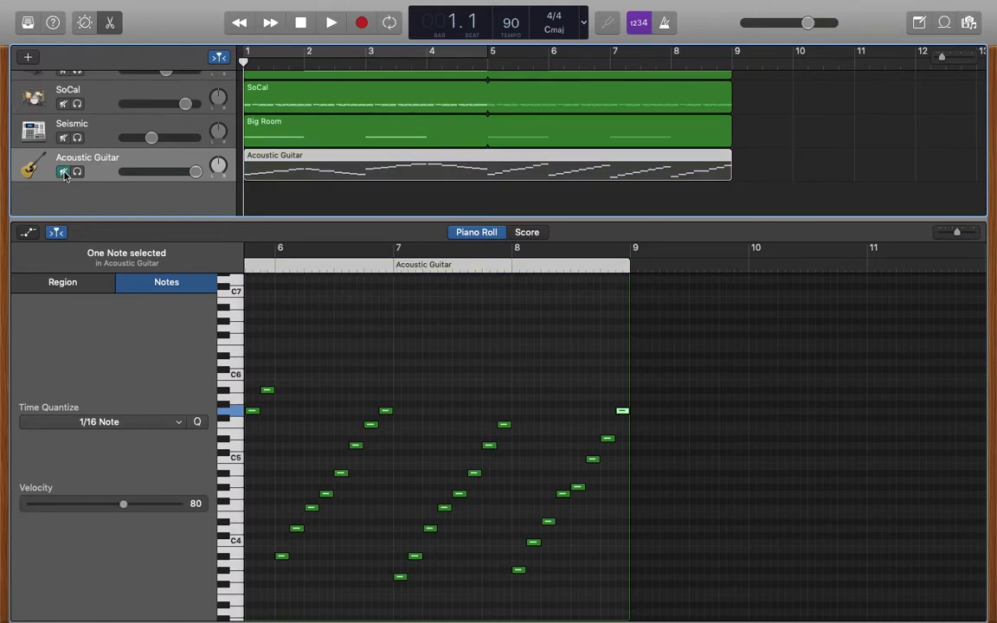
Step: Hide the editor so that all five tracks fit in the window
scroll(293, 92, up, 3)
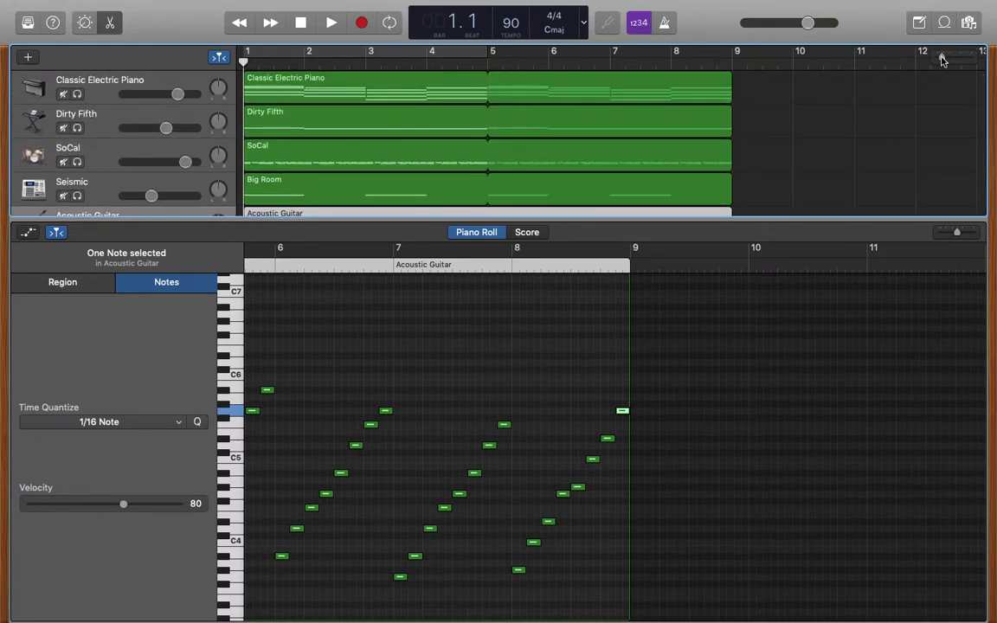
drag(941, 60, 939, 62)
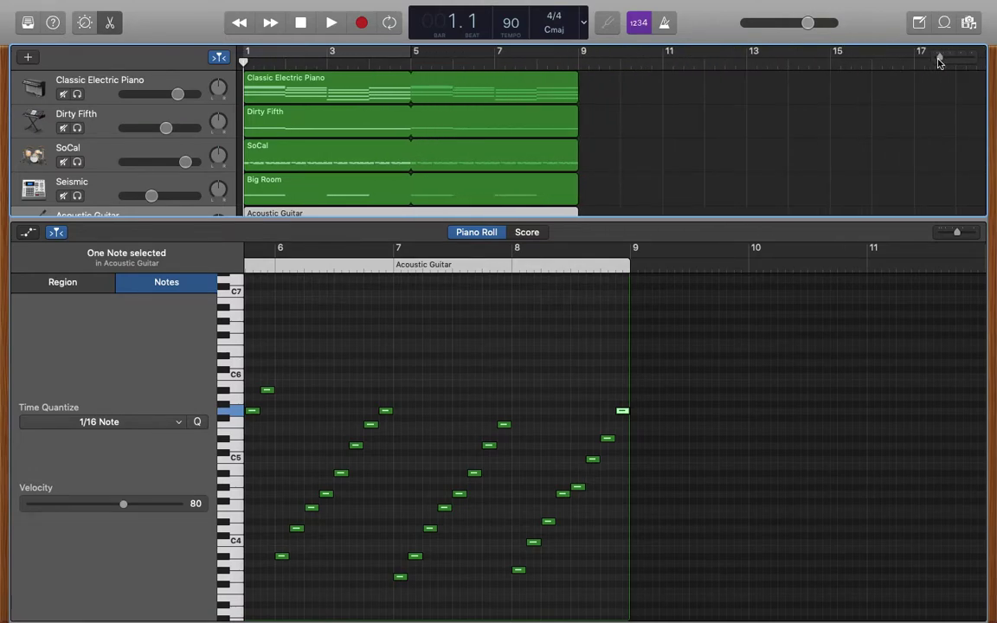
mouse_move(416, 3)
click(326, 8)
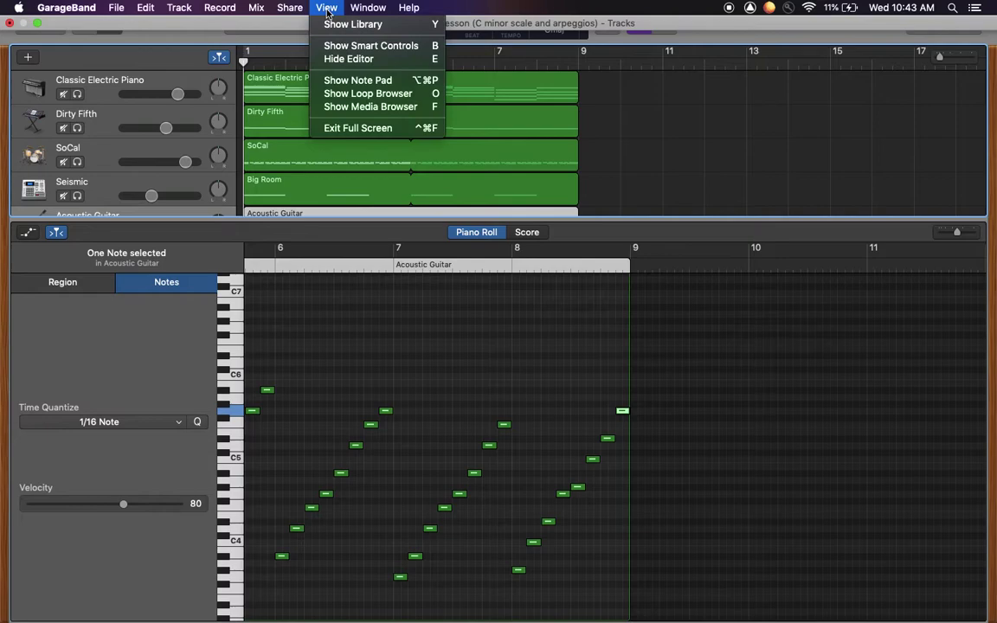
click(342, 58)
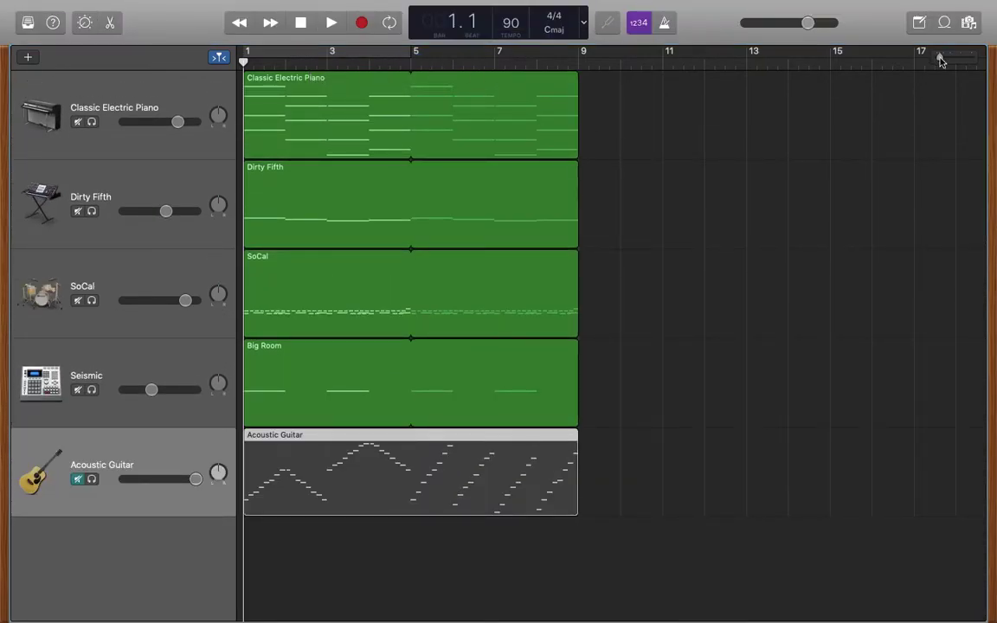
Step: Extend the loops of the Classic Electric Piano, Dirty Fifth, SoCal and Big Room regions to bar 17
drag(942, 60, 937, 62)
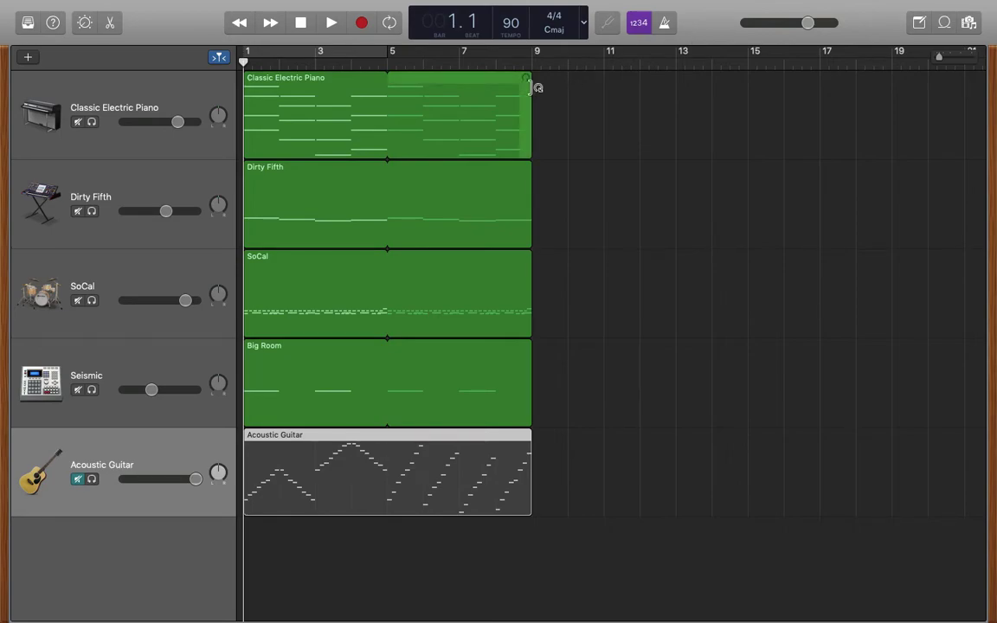
drag(534, 86, 823, 110)
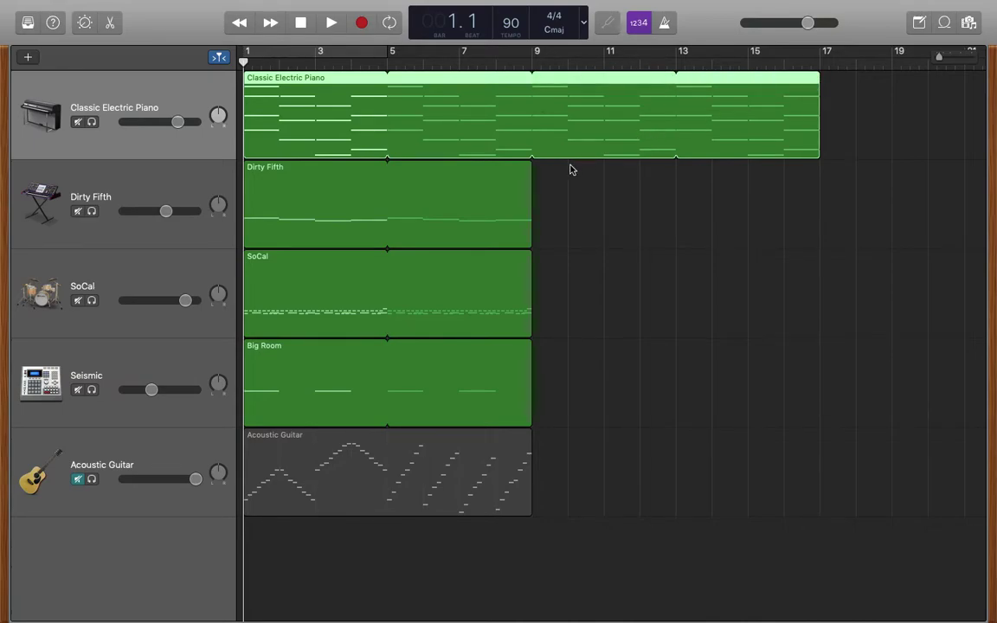
drag(532, 171, 820, 184)
drag(534, 260, 822, 260)
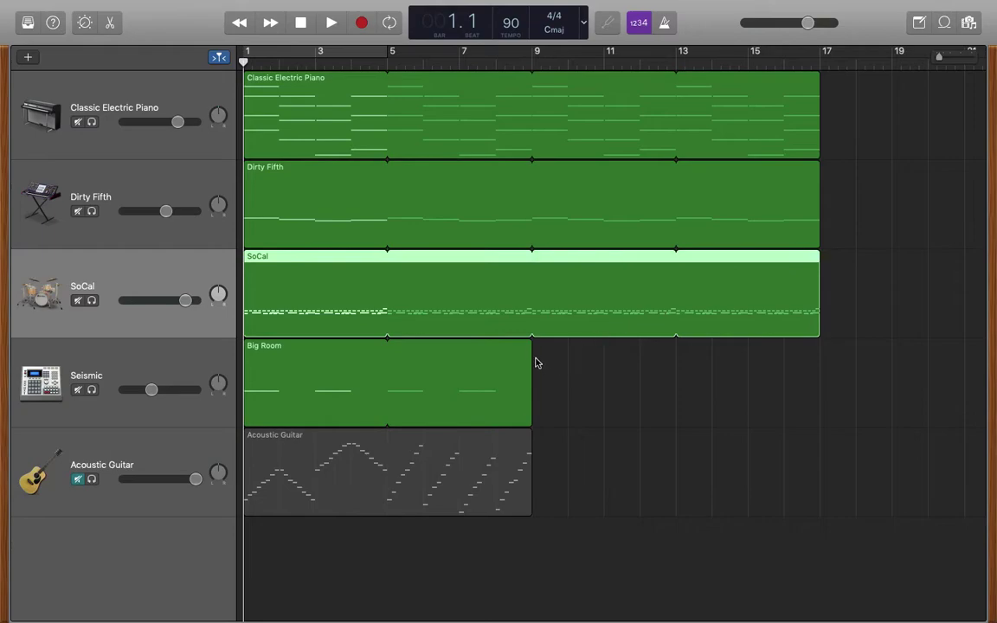
drag(534, 349, 820, 379)
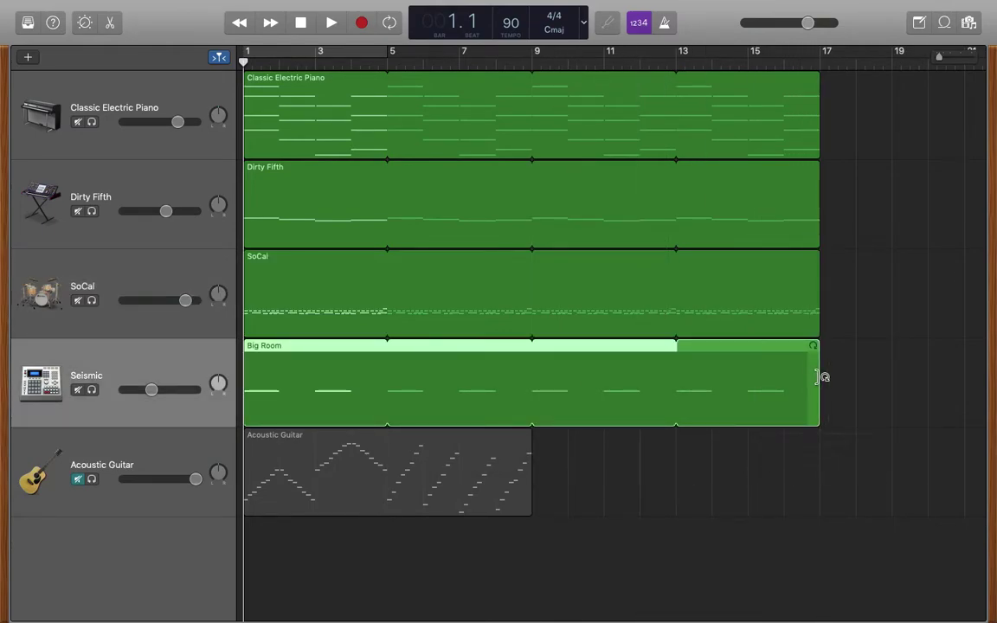
Step: Loop the Acoustic Guitar region out to bar 17, level with the other tracks
scroll(697, 470, right, 3)
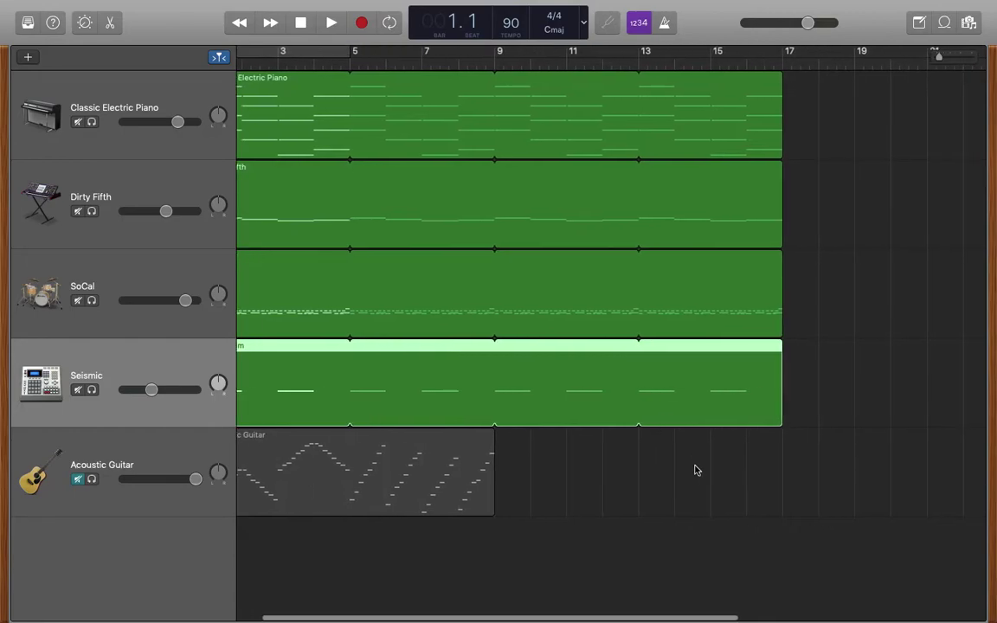
scroll(696, 469, right, 8)
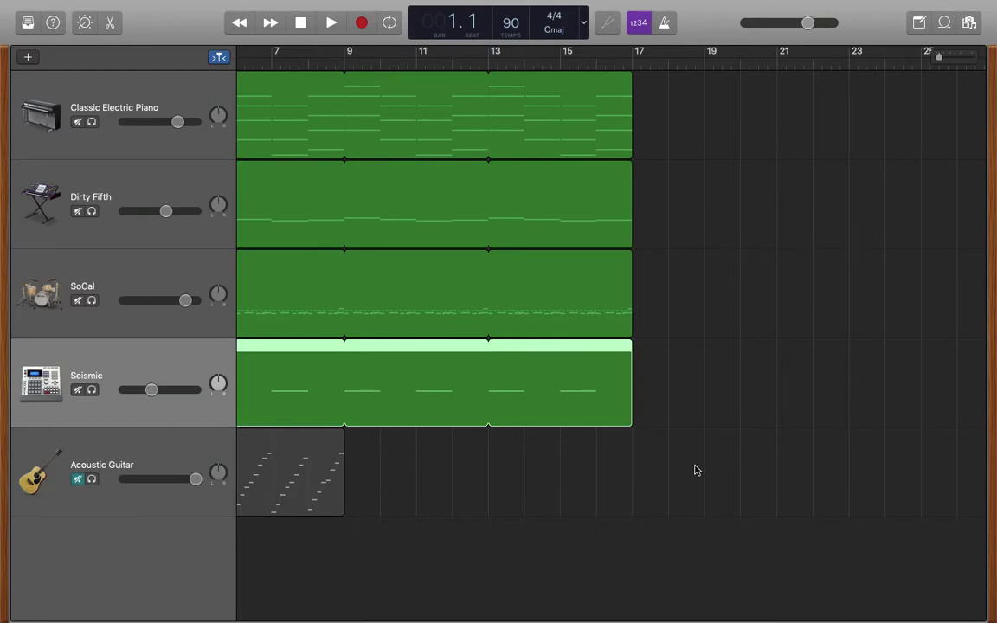
click(350, 438)
drag(353, 440, 633, 470)
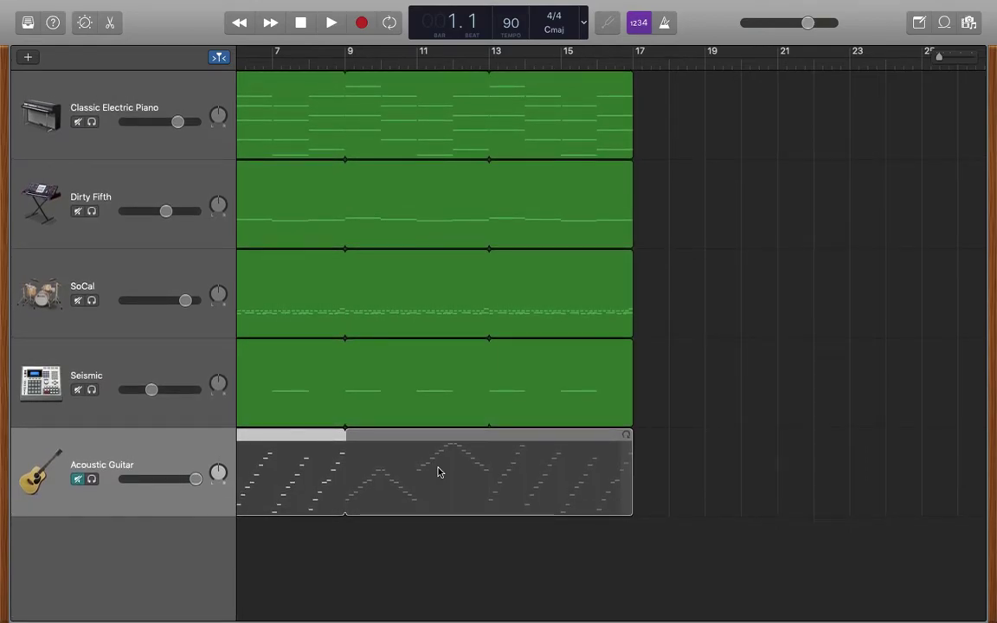
click(439, 472)
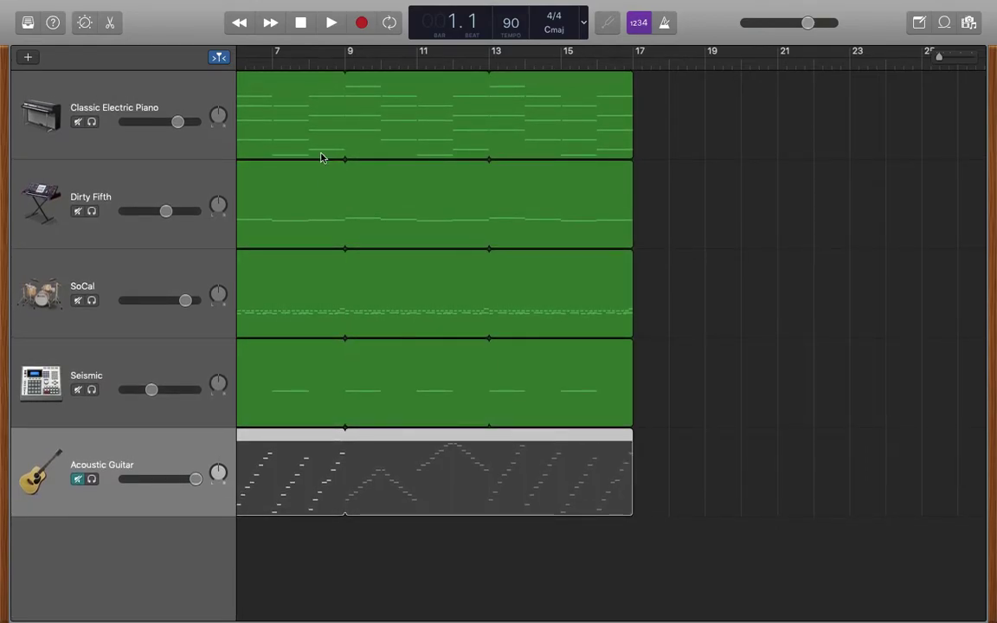
Step: Select the Classic Electric Piano track and show its notes in the editor
scroll(632, 230, right, 5)
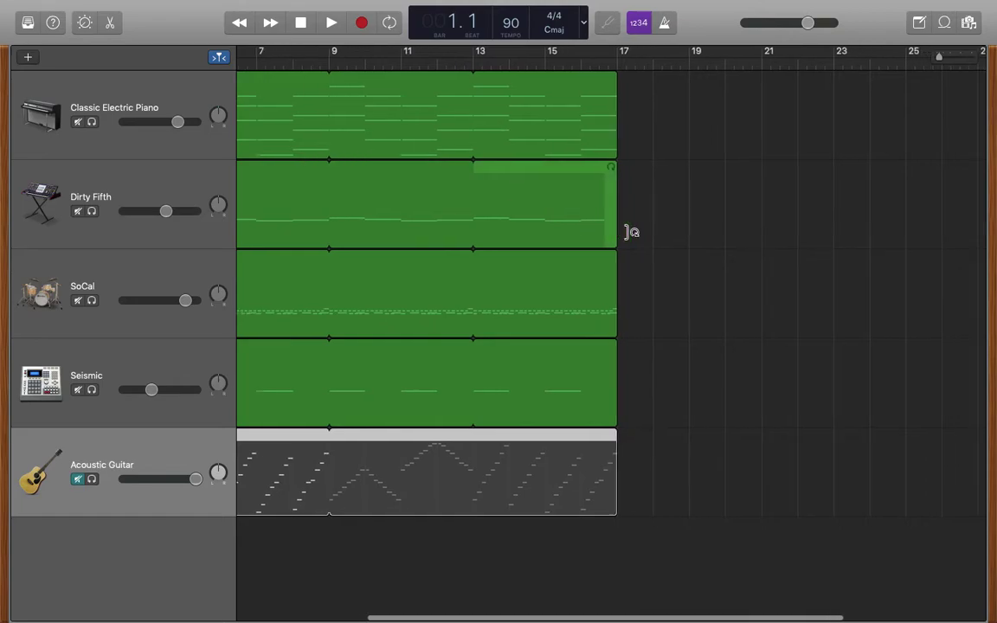
click(175, 106)
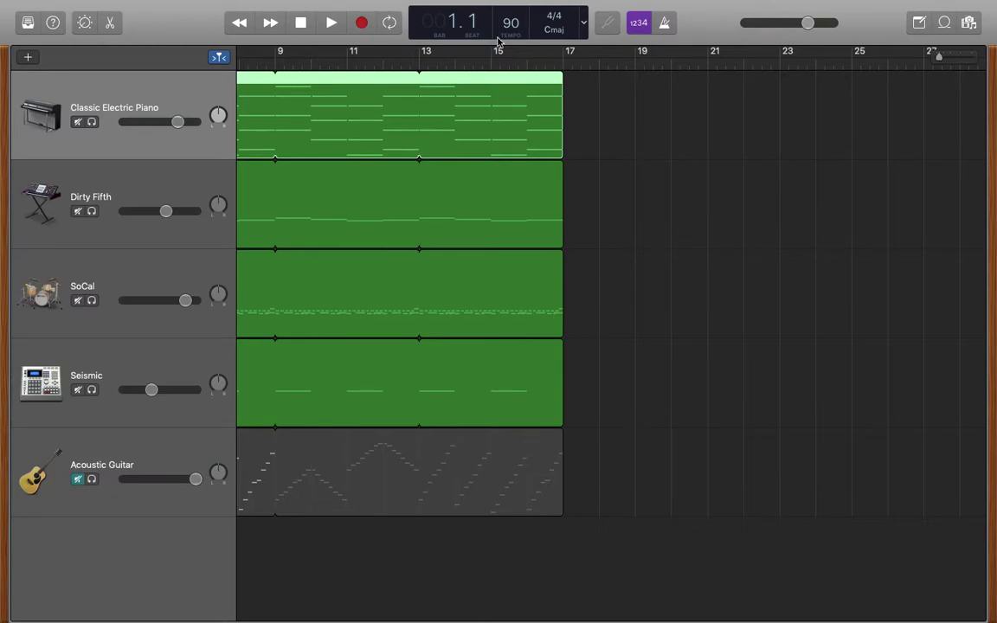
mouse_move(418, 3)
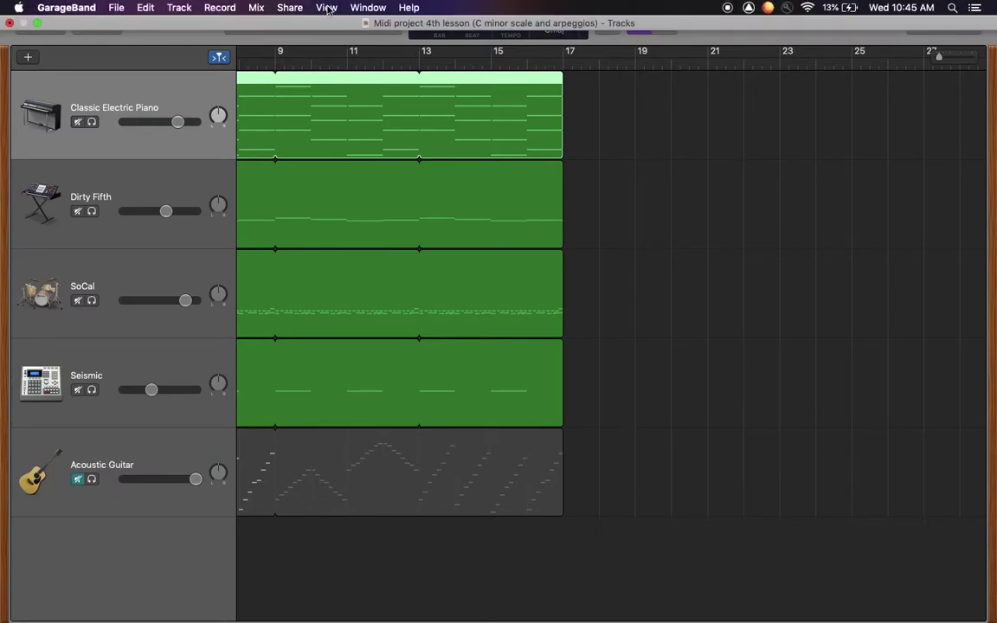
click(327, 9)
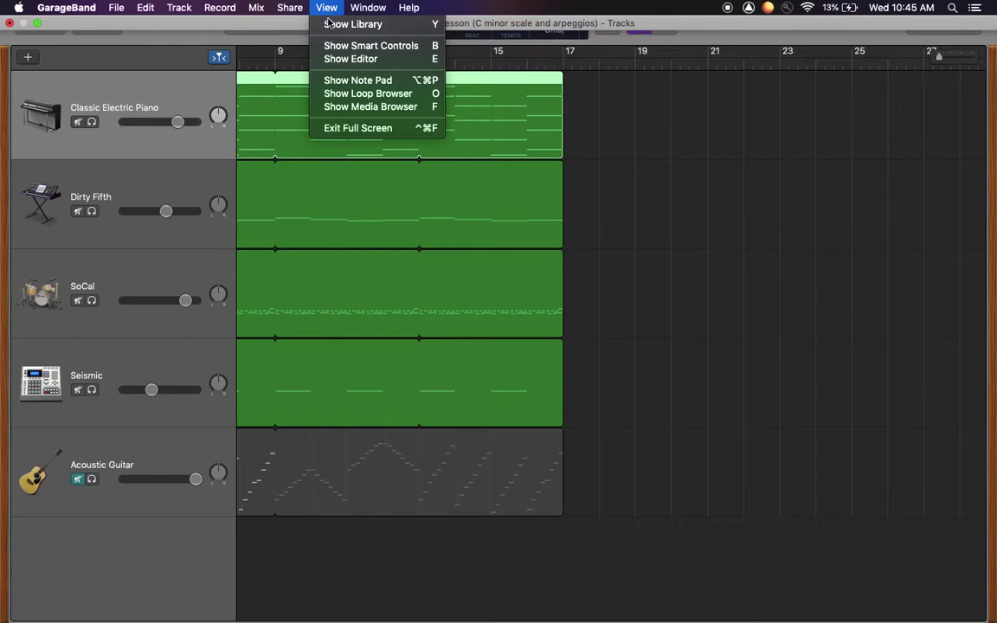
click(341, 59)
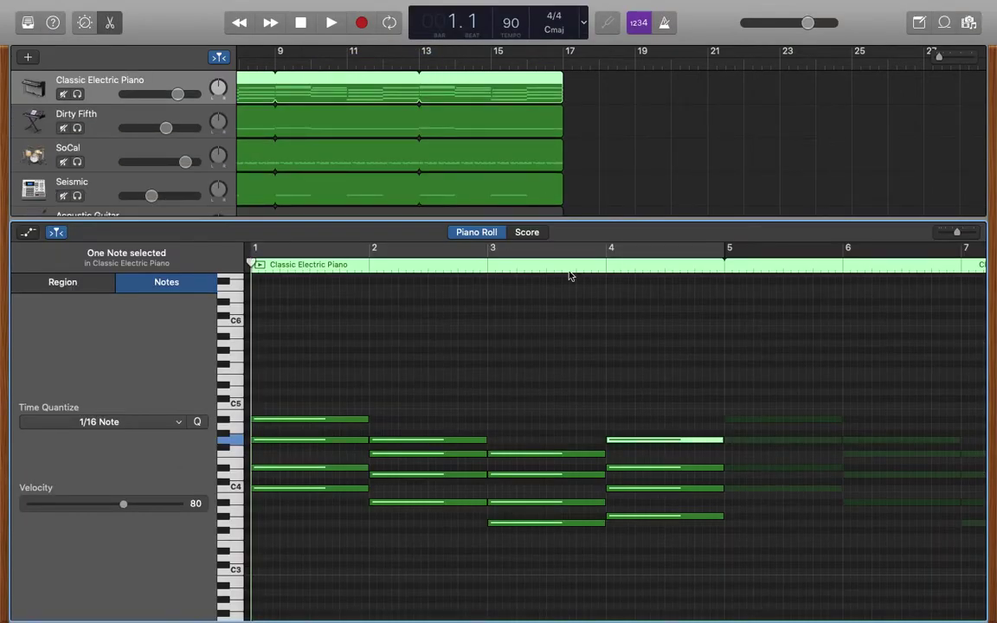
Step: Place the playhead at bar 17, where the looped Classic Electric Piano region ends
scroll(653, 346, right, 10)
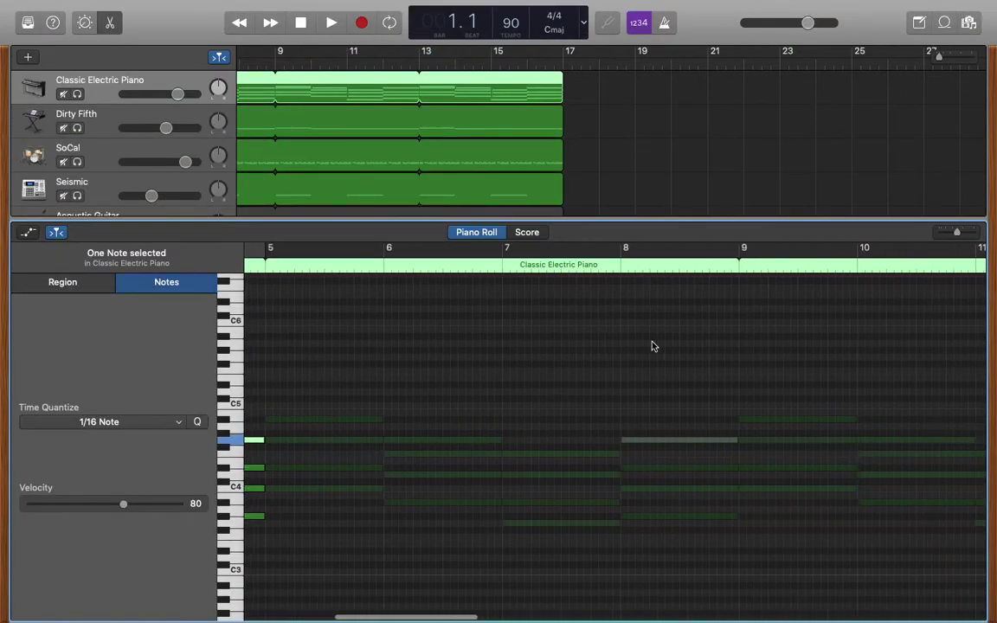
scroll(653, 347, right, 10)
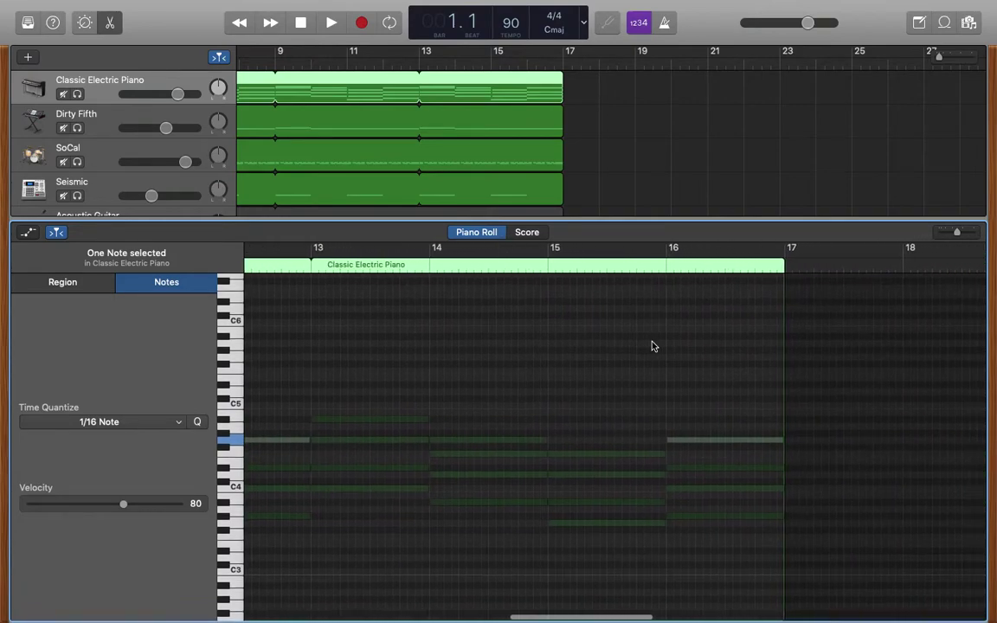
click(564, 63)
scroll(698, 366, right, 2)
scroll(699, 366, down, 5)
scroll(698, 366, right, 2)
scroll(699, 366, right, 3)
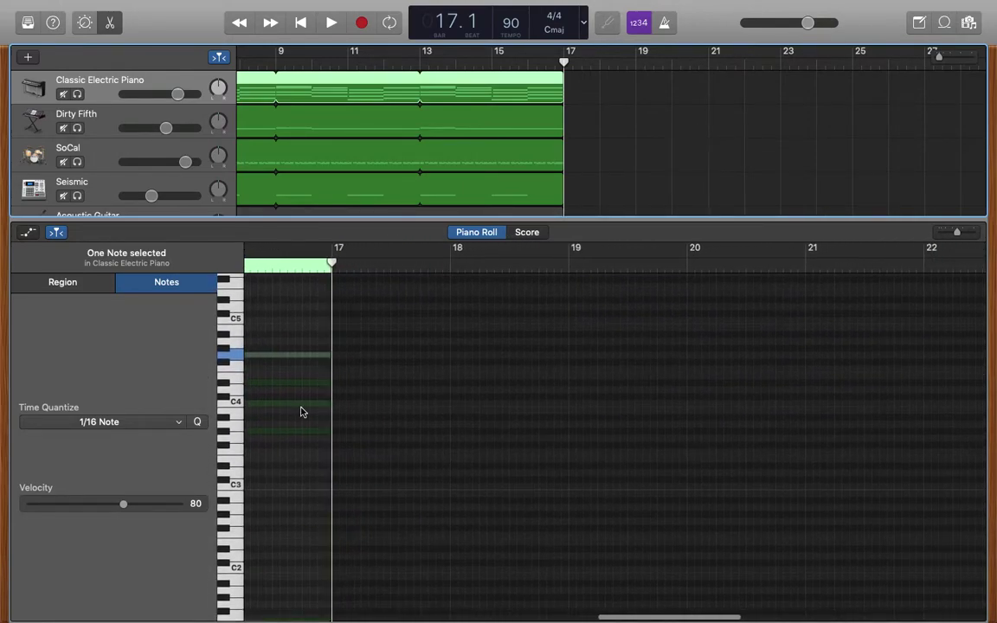
Step: Add a D#4 note at bar 17 of the Classic Electric Piano track and lengthen it to one full bar
click(225, 388)
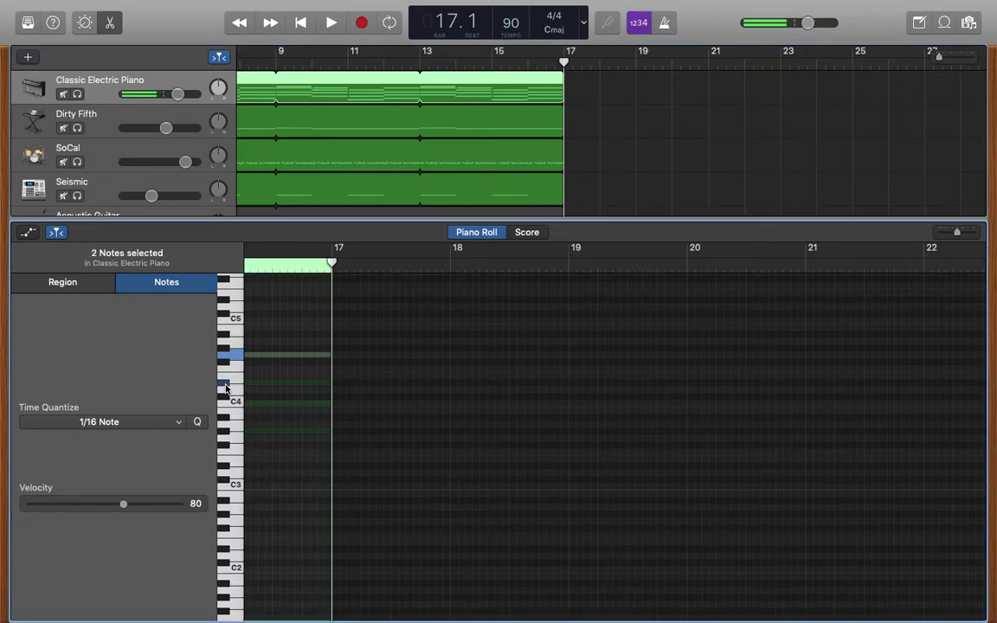
scroll(251, 385, right, 2)
scroll(259, 381, down, 1)
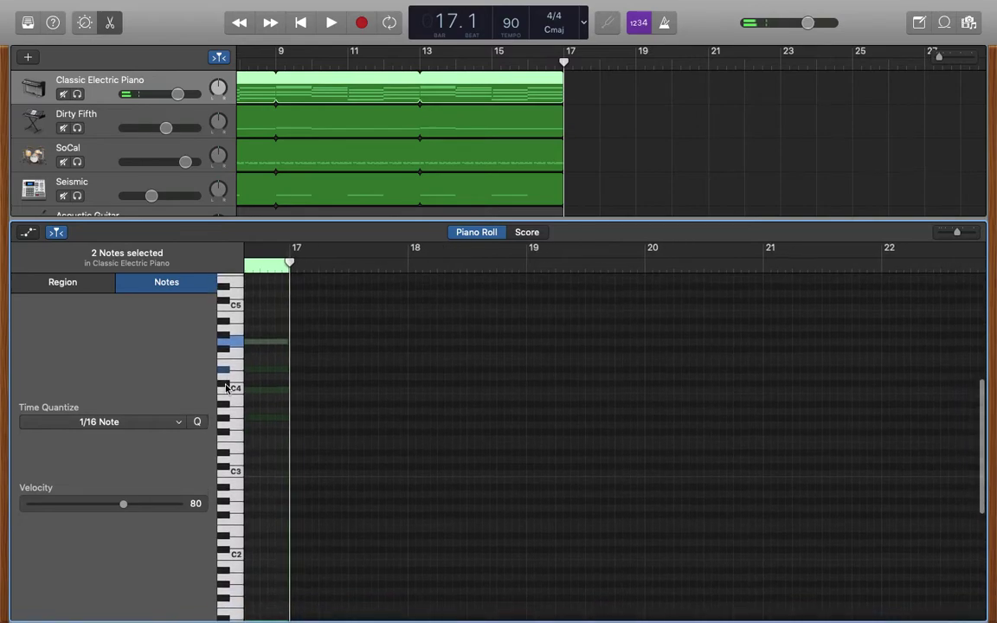
click(295, 369)
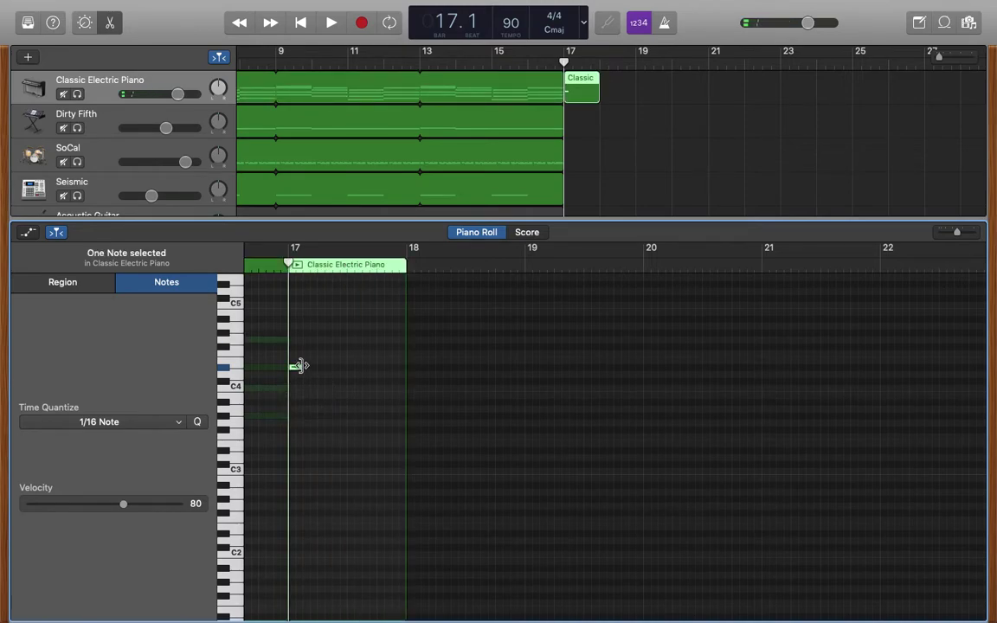
drag(297, 368, 403, 368)
Step: Stack one-bar G4 and A#4 notes above the D#4 at bar 17 and audition the chord's three notes
scroll(353, 388, up, 3)
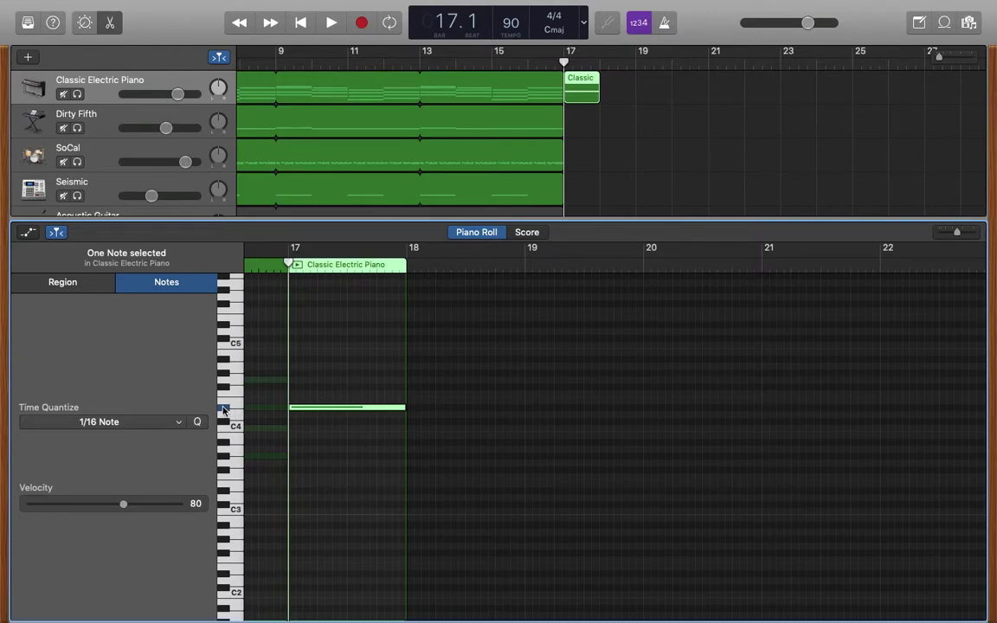
click(293, 382)
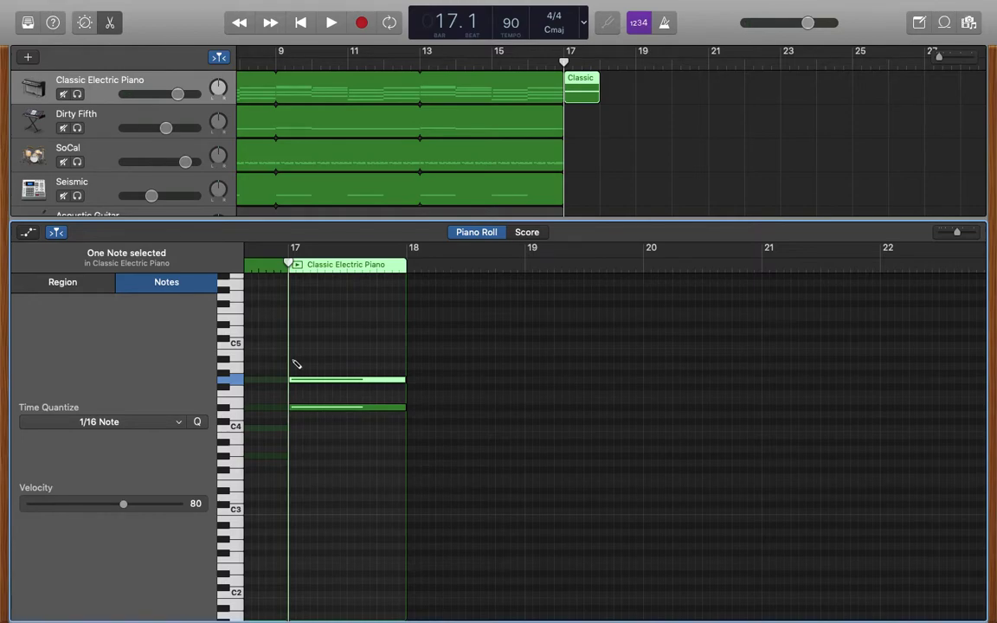
click(293, 359)
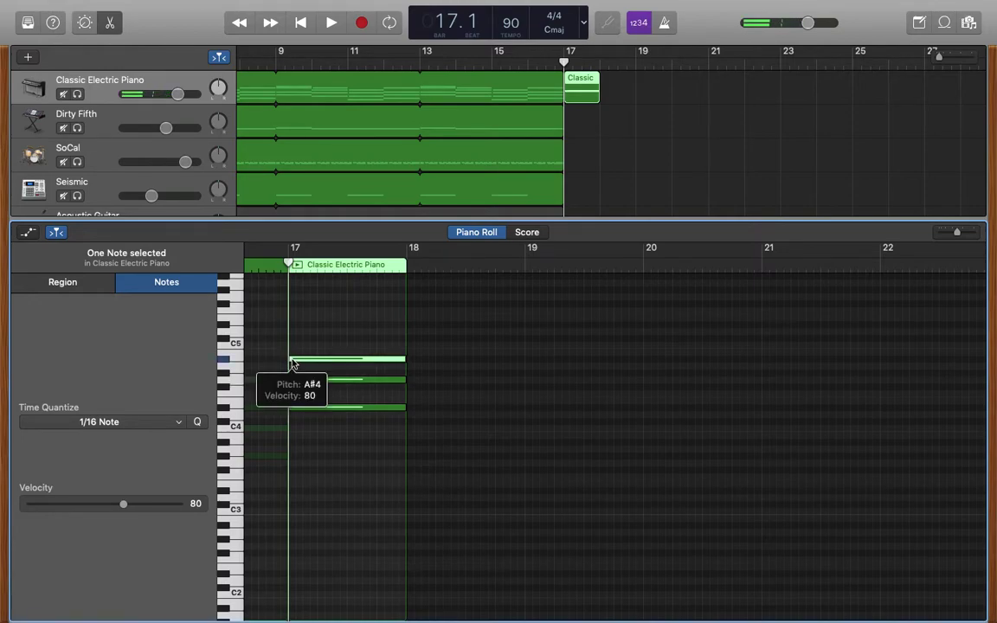
scroll(460, 401, right, 3)
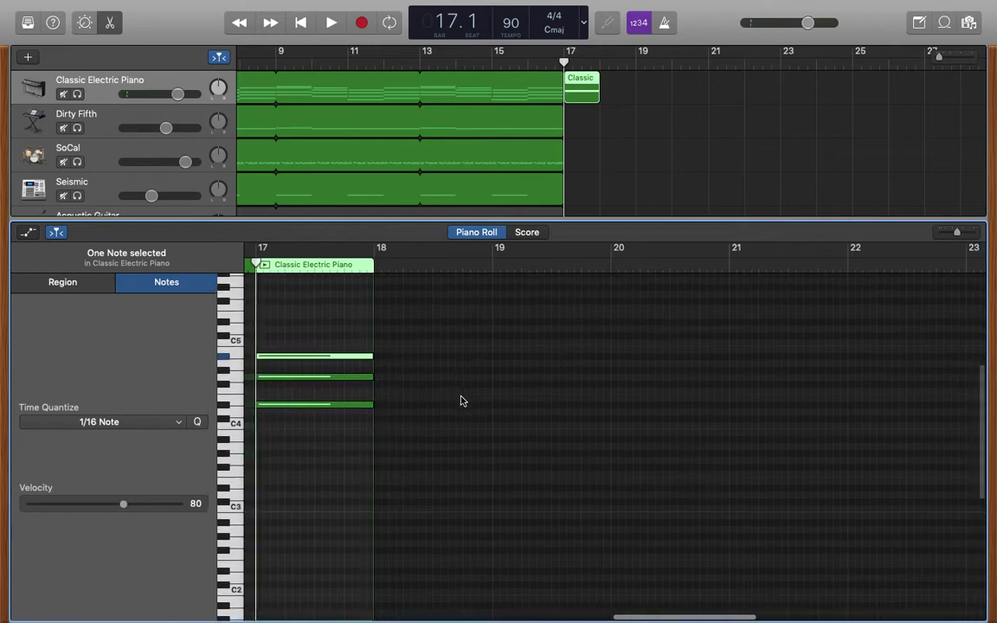
click(357, 405)
click(355, 375)
click(353, 355)
scroll(424, 389, right, 5)
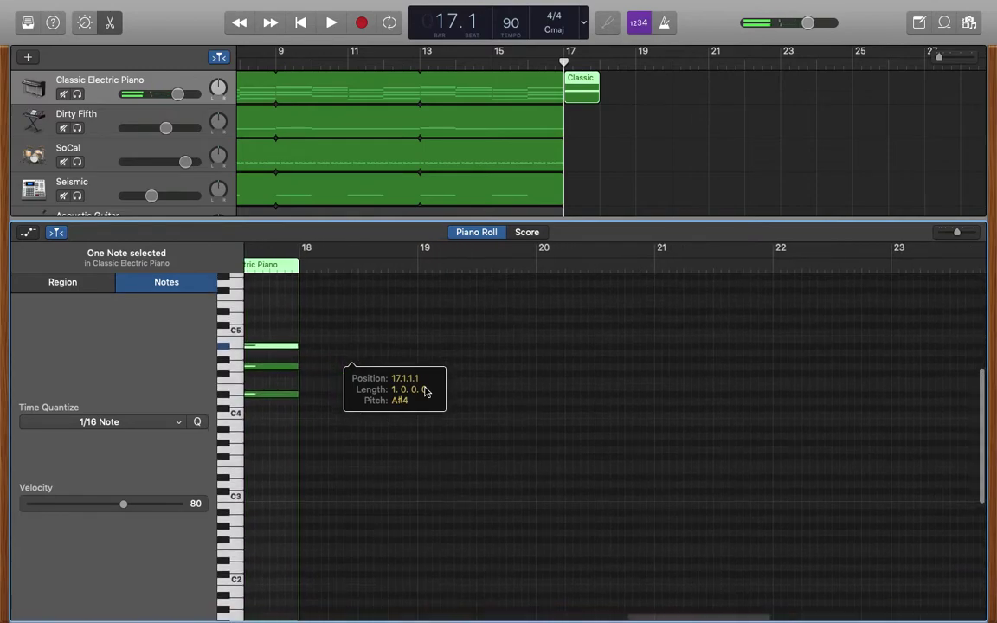
scroll(424, 392, right, 2)
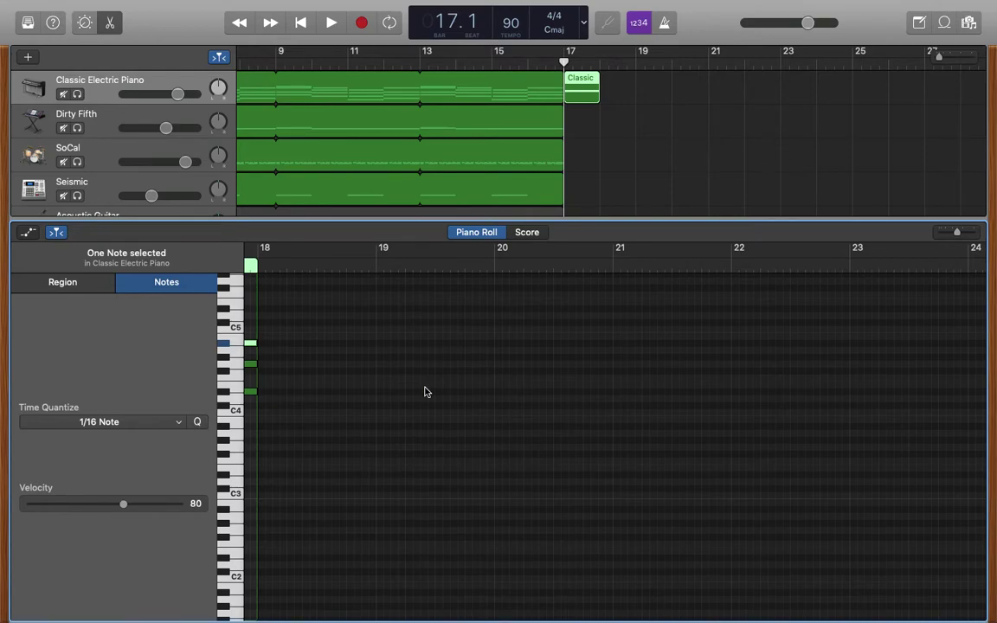
Step: Build a one-bar A#3, C#4 and F4 chord at bar 18 of the Classic Electric Piano region
click(223, 433)
super+click(262, 424)
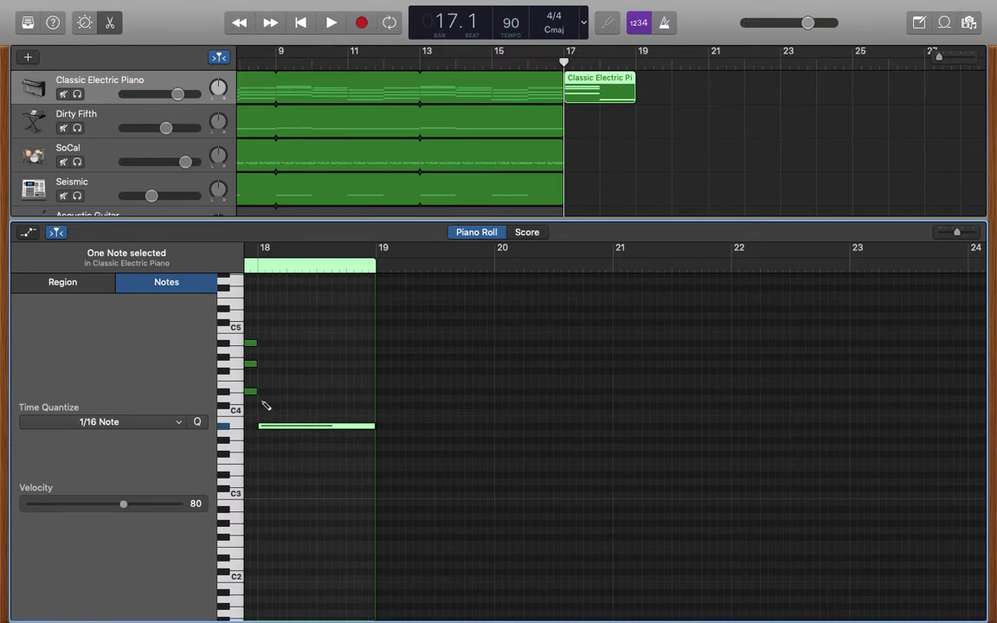
super+click(261, 405)
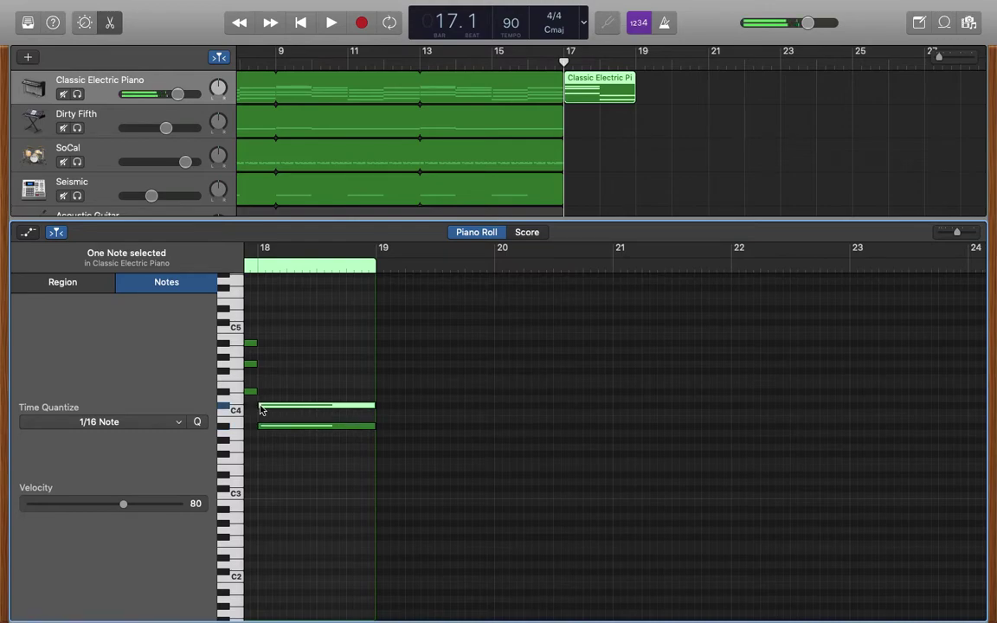
drag(261, 410, 265, 403)
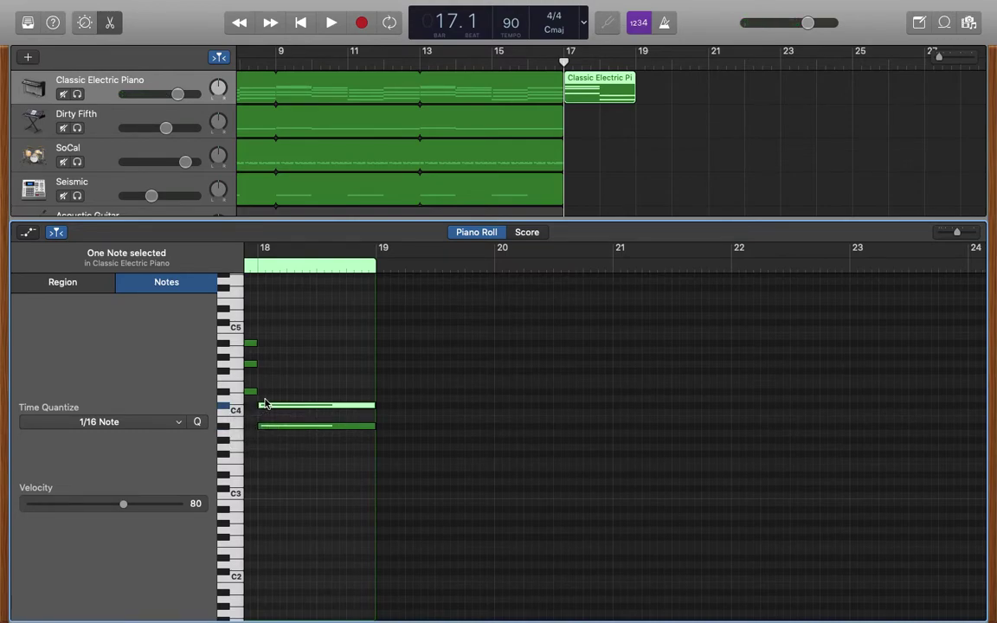
super+click(260, 378)
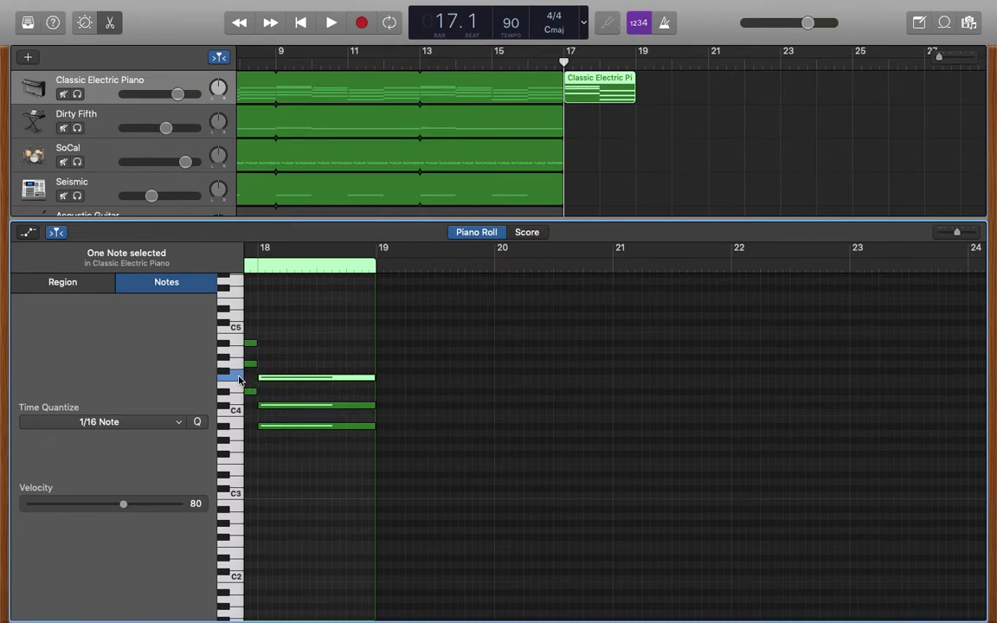
Step: Audition pitches for the next chord and add a one-bar G#3 note at bar 19
scroll(349, 434, down, 1)
scroll(350, 434, right, 1)
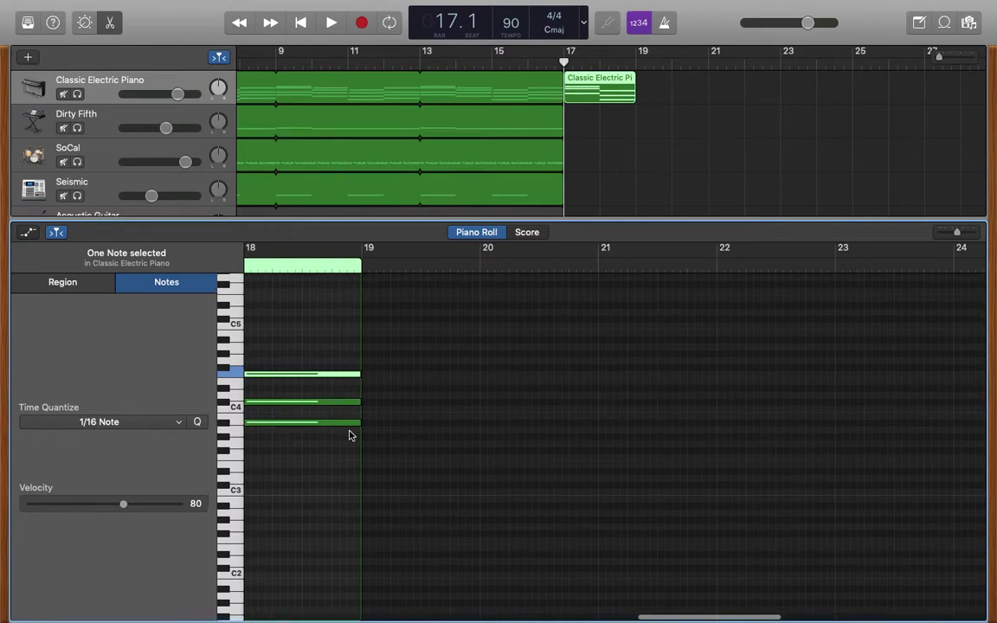
scroll(350, 434, right, 1)
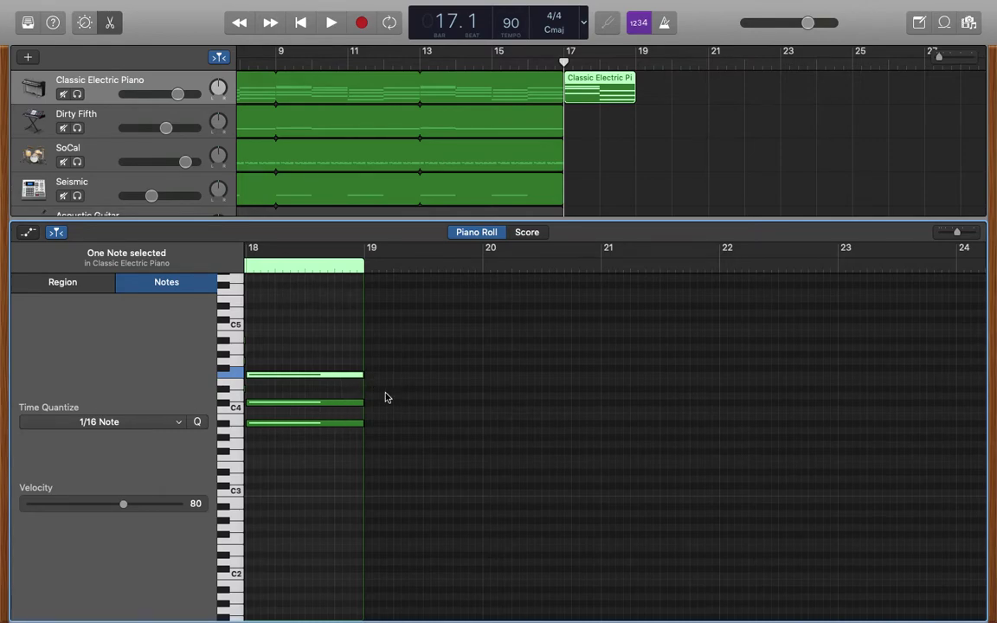
scroll(387, 397, right, 5)
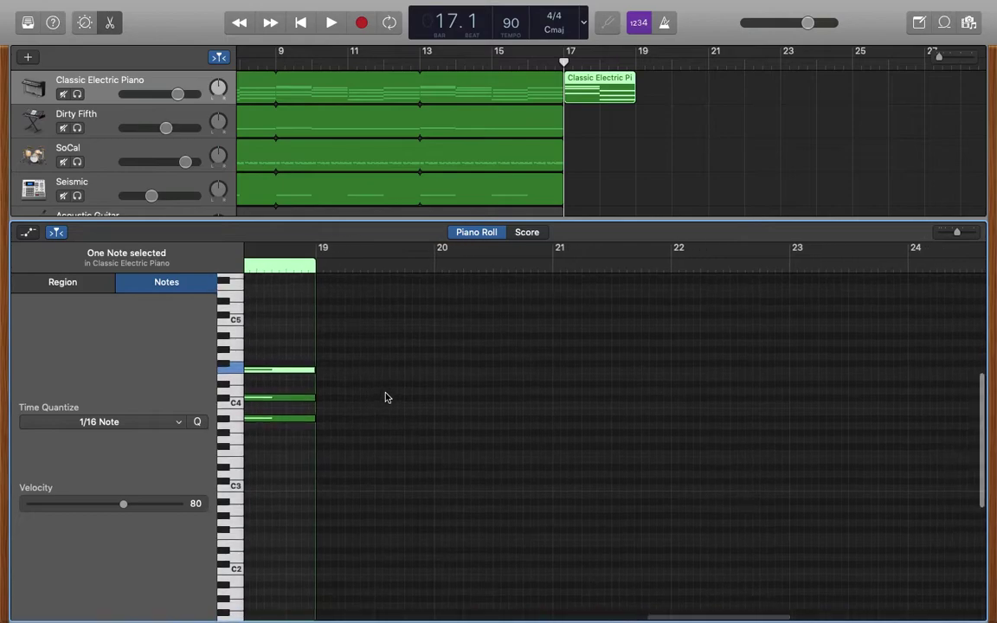
scroll(387, 397, right, 1)
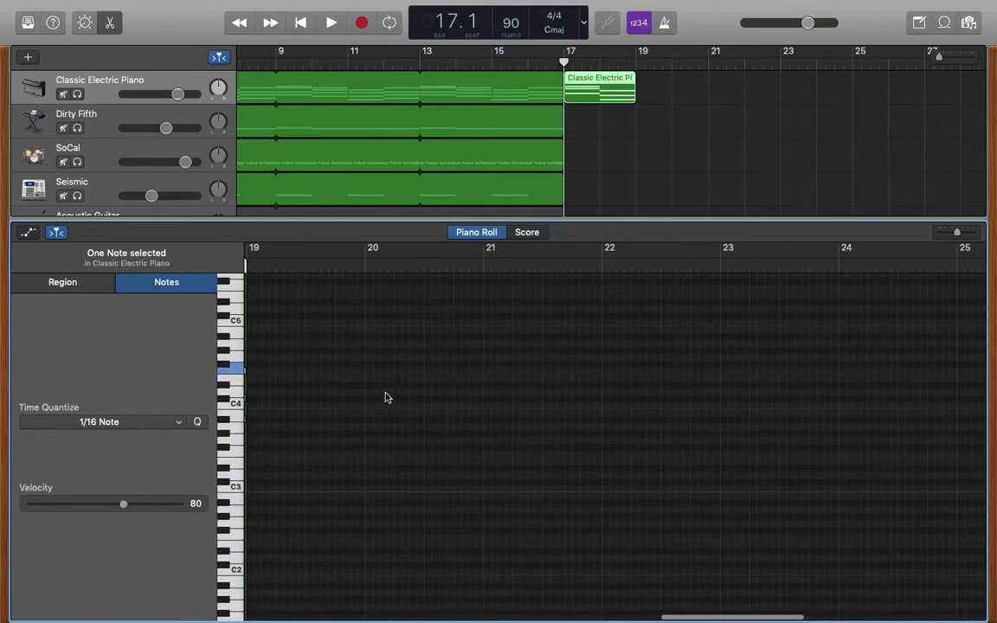
click(225, 389)
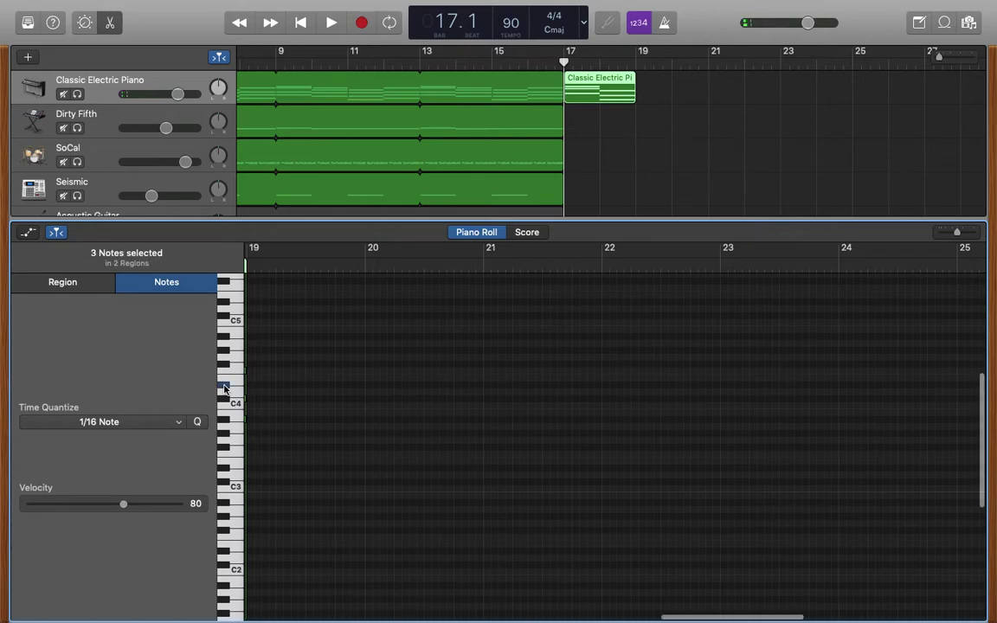
scroll(224, 389, left, 1)
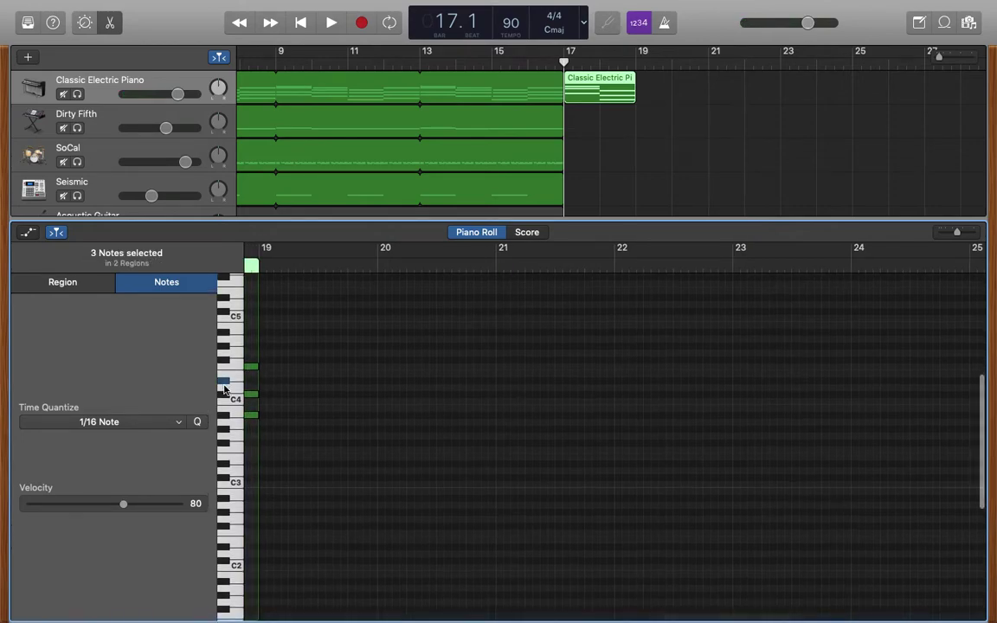
click(224, 436)
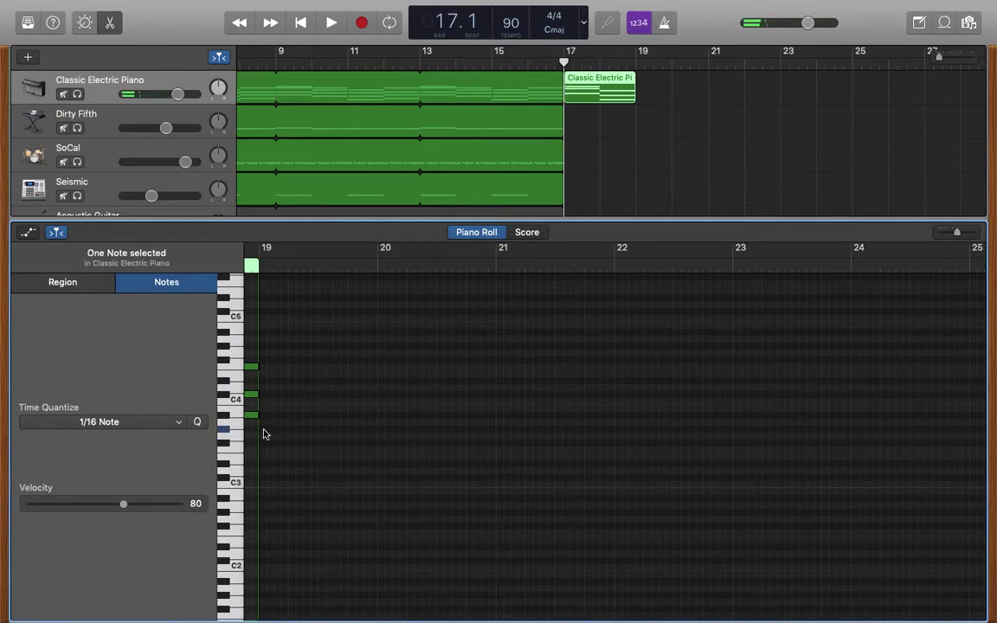
click(265, 429)
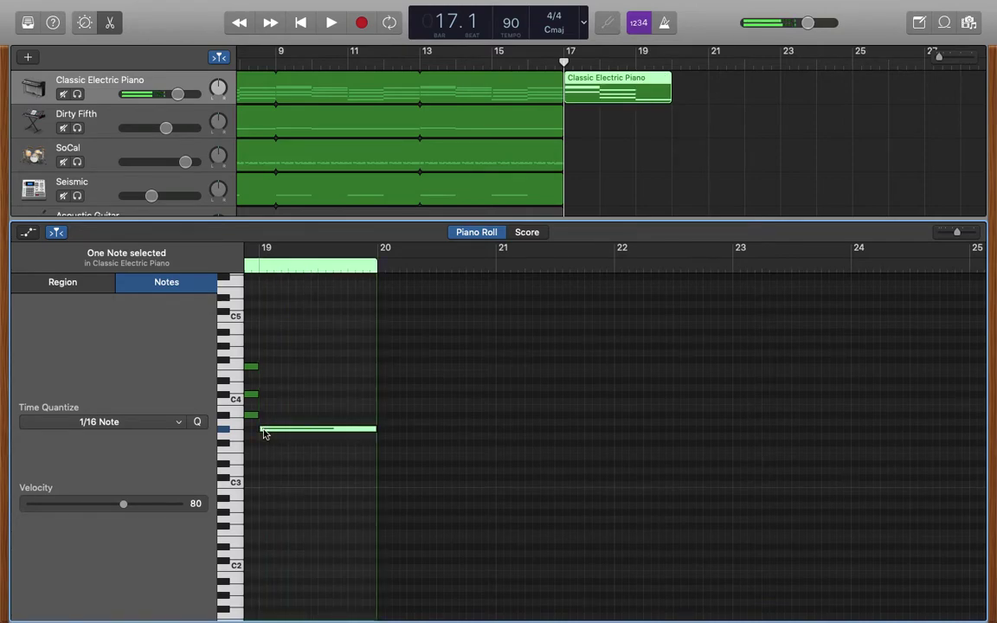
click(264, 430)
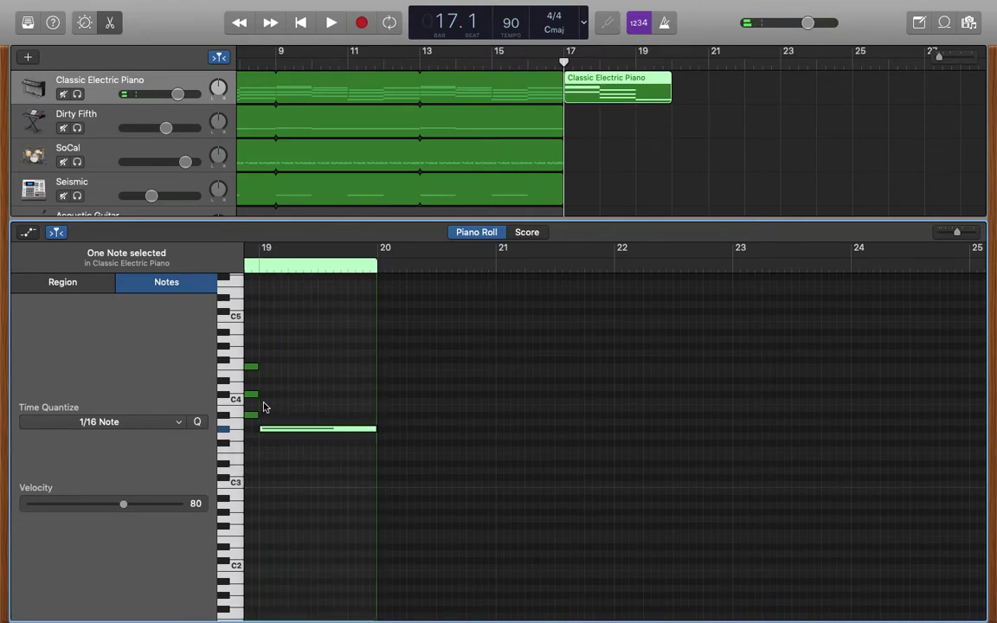
Step: Stack one-bar C4 and D#4 notes above the G#3 at bar 19
click(262, 400)
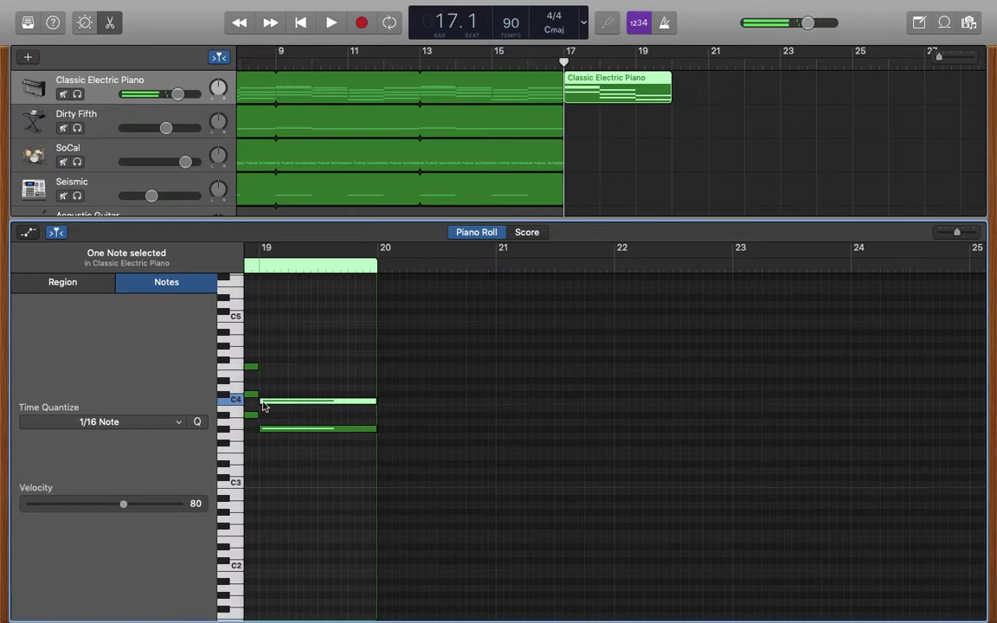
click(264, 398)
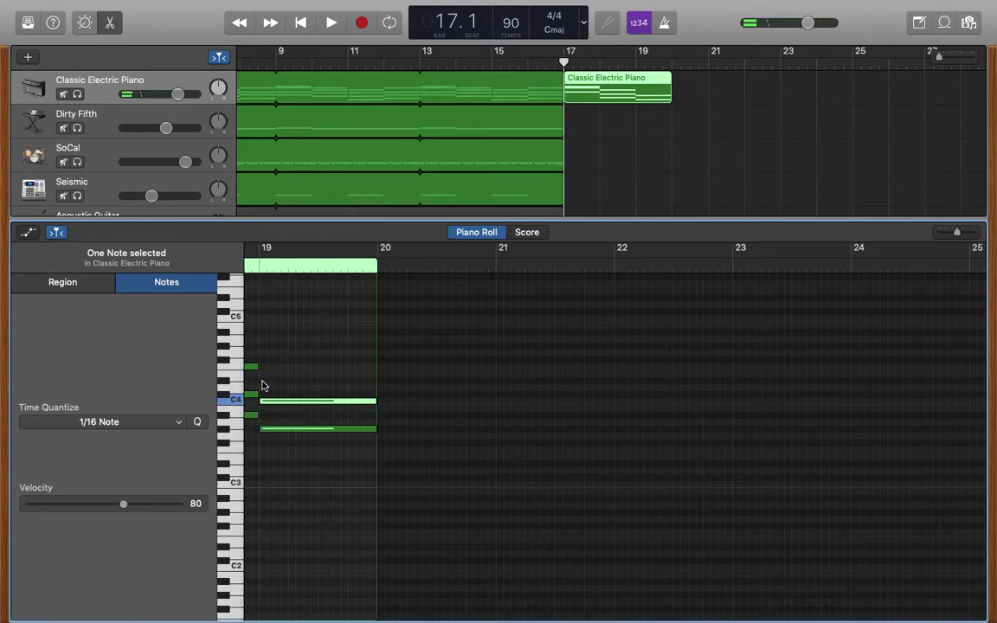
click(262, 381)
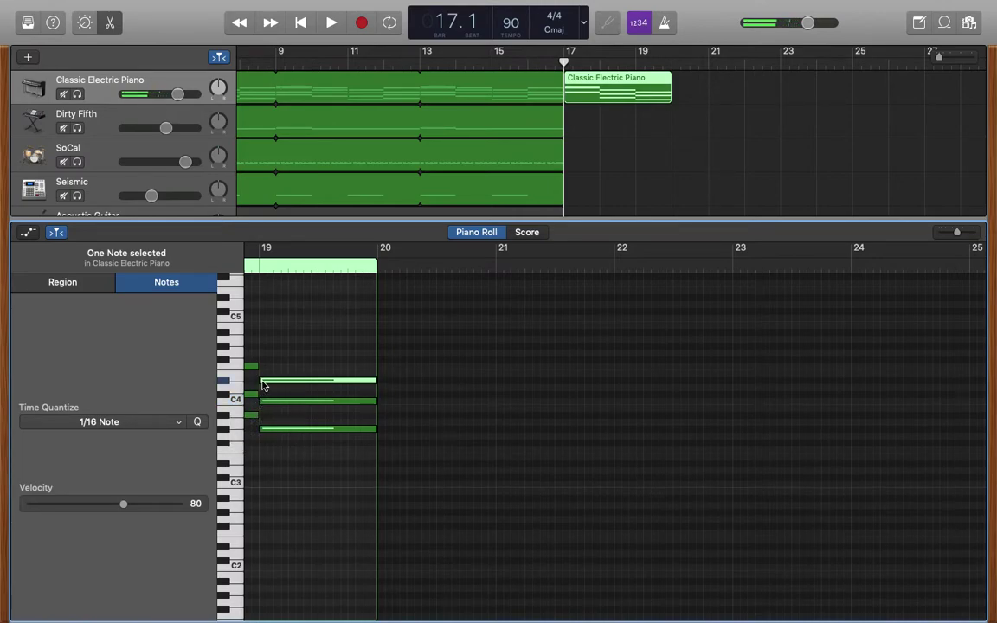
click(264, 385)
Step: Build a one-bar G#3, B3 and D#4 chord at bar 20 and audition its upper notes
scroll(325, 412, right, 3)
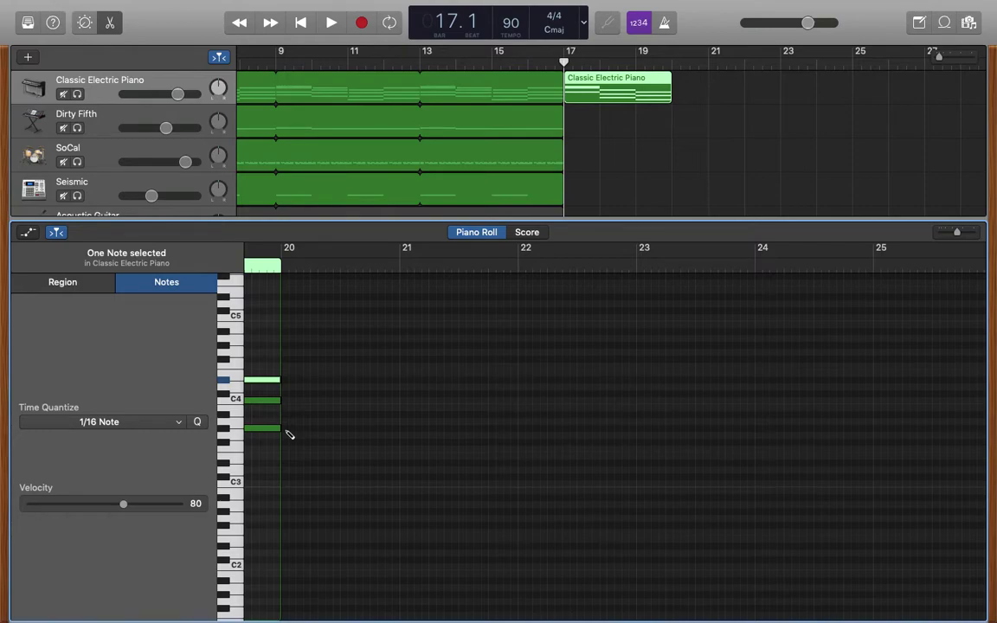
super+click(289, 430)
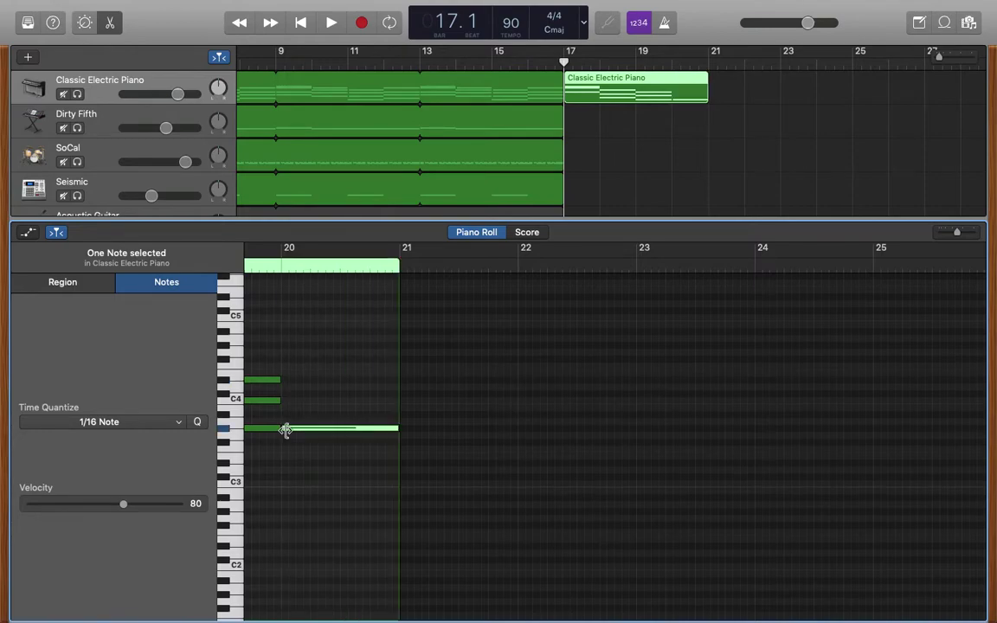
super+click(286, 381)
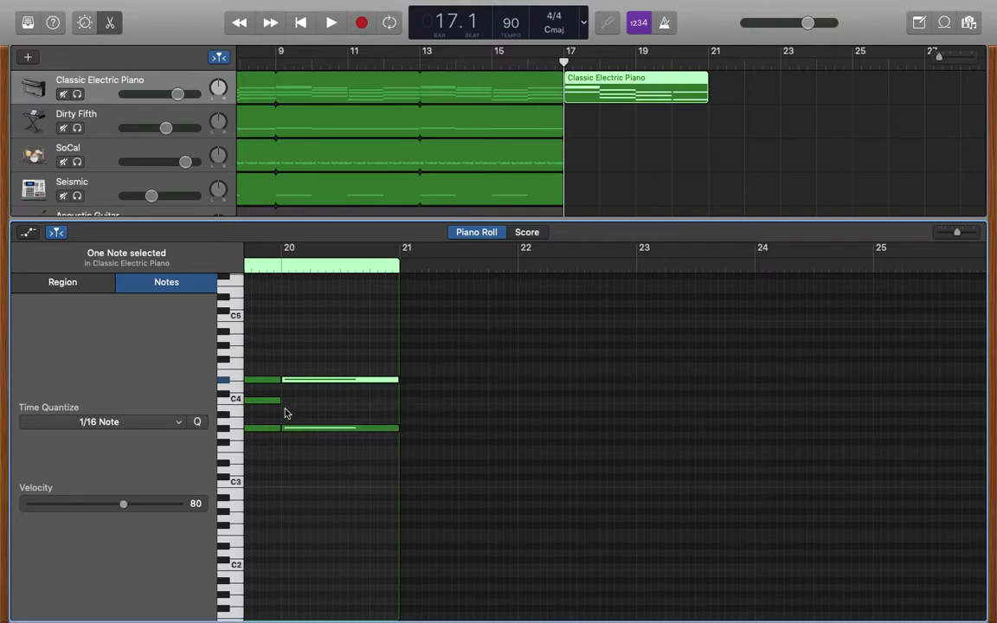
super+click(285, 408)
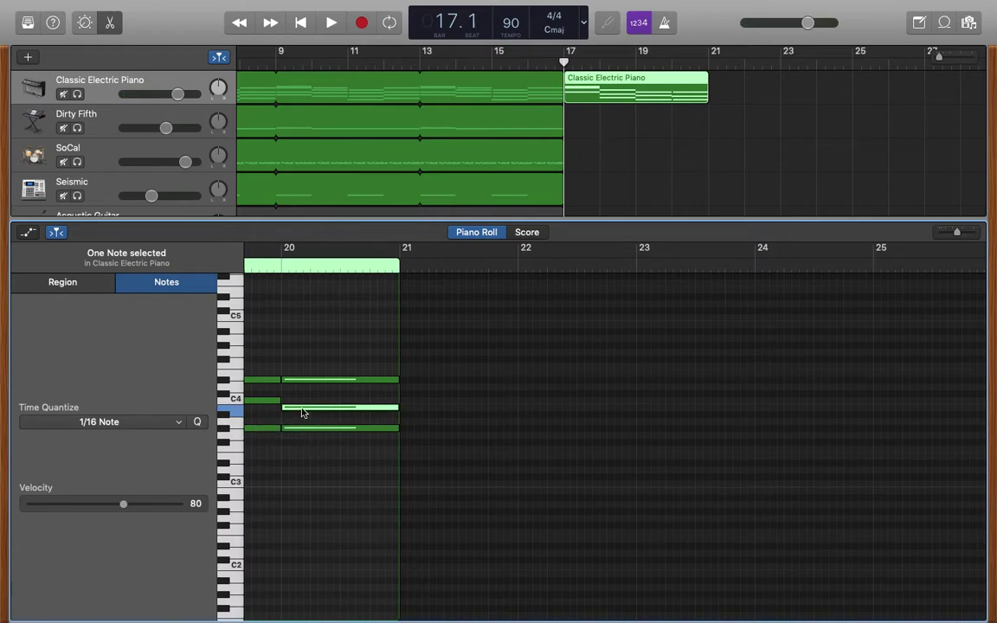
click(314, 410)
click(318, 385)
Step: Play the new chord progression from bar 17 and stop playback during bar 20
scroll(302, 408, left, 10)
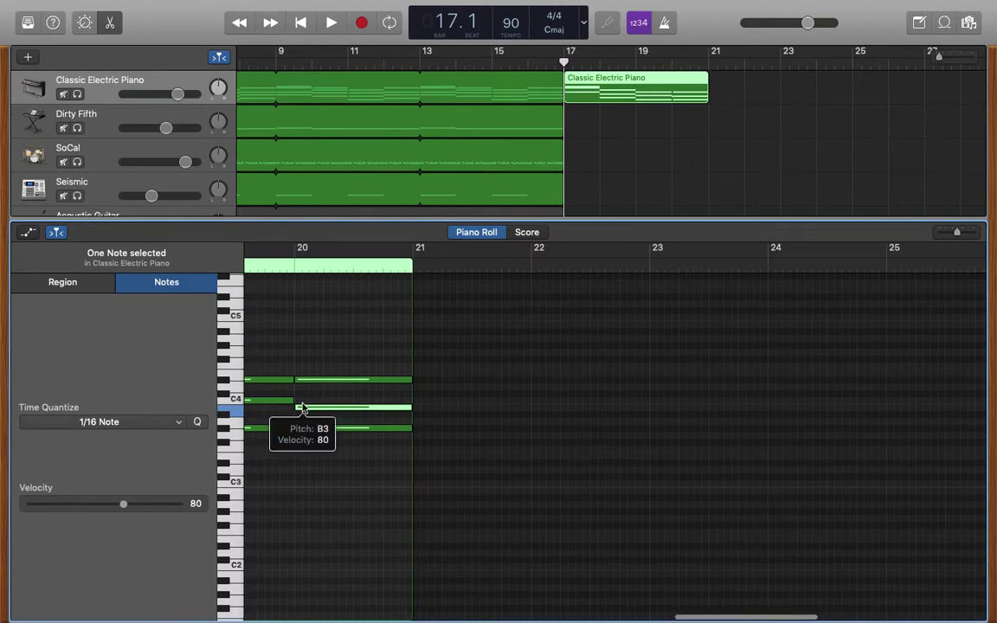
scroll(302, 408, left, 5)
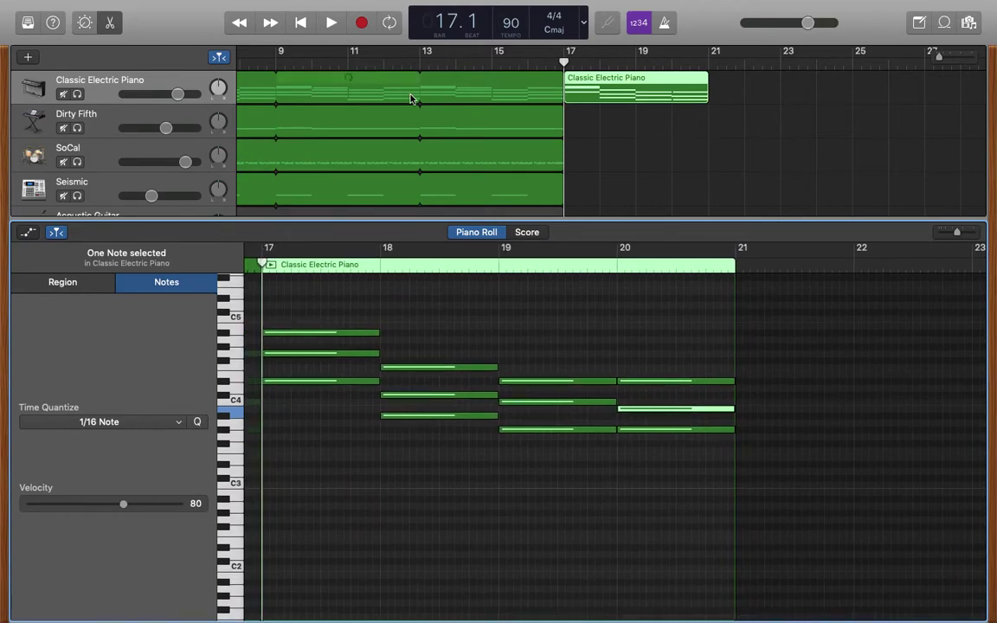
key(space)
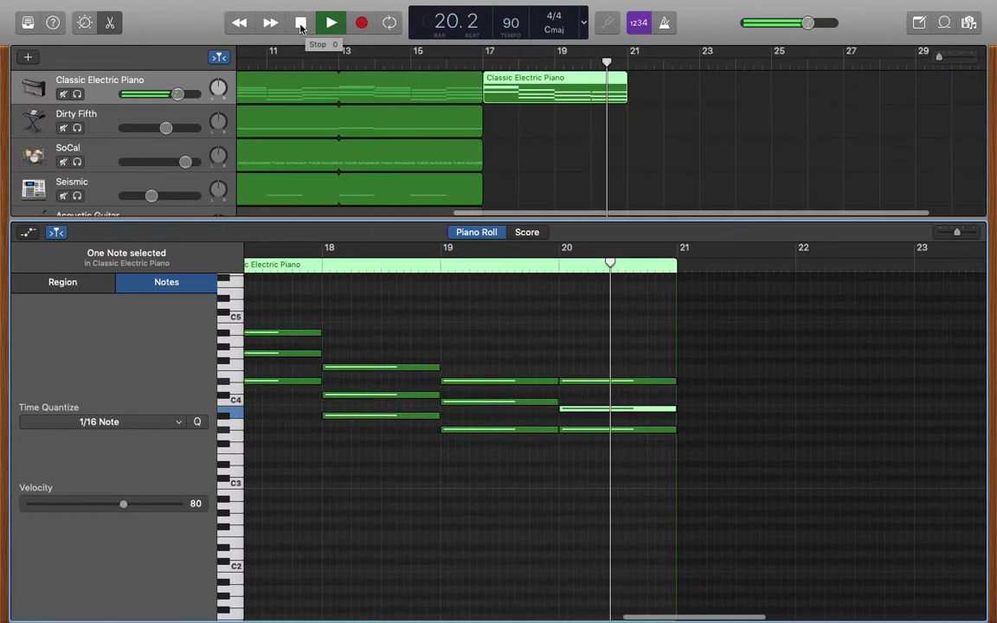
click(302, 23)
Step: Add a one-bar D5 note on top of the bar 17 chord
scroll(368, 304, left, 3)
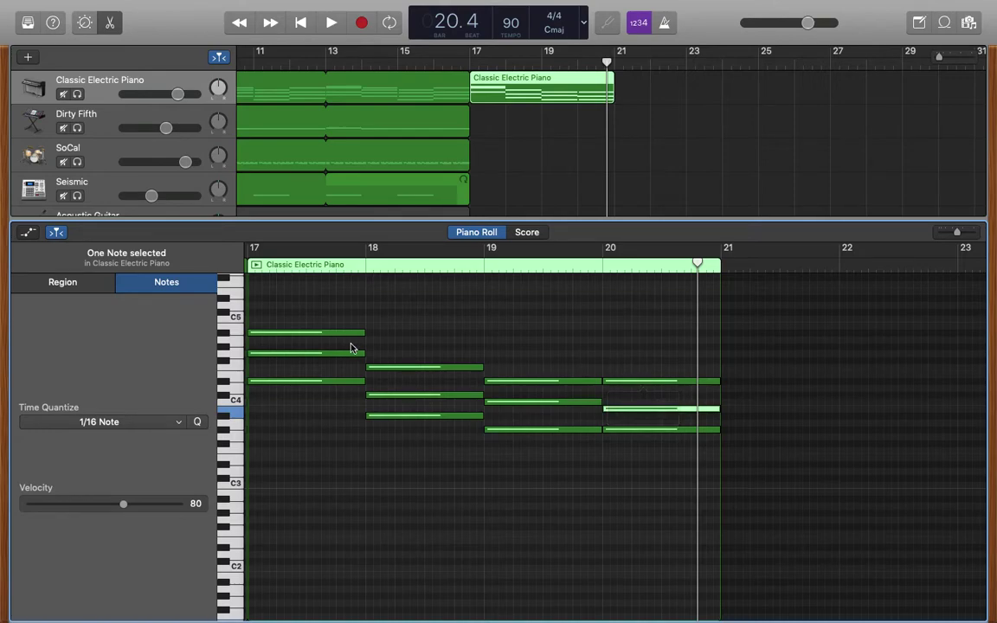
scroll(387, 350, up, 1)
scroll(387, 350, up, 2)
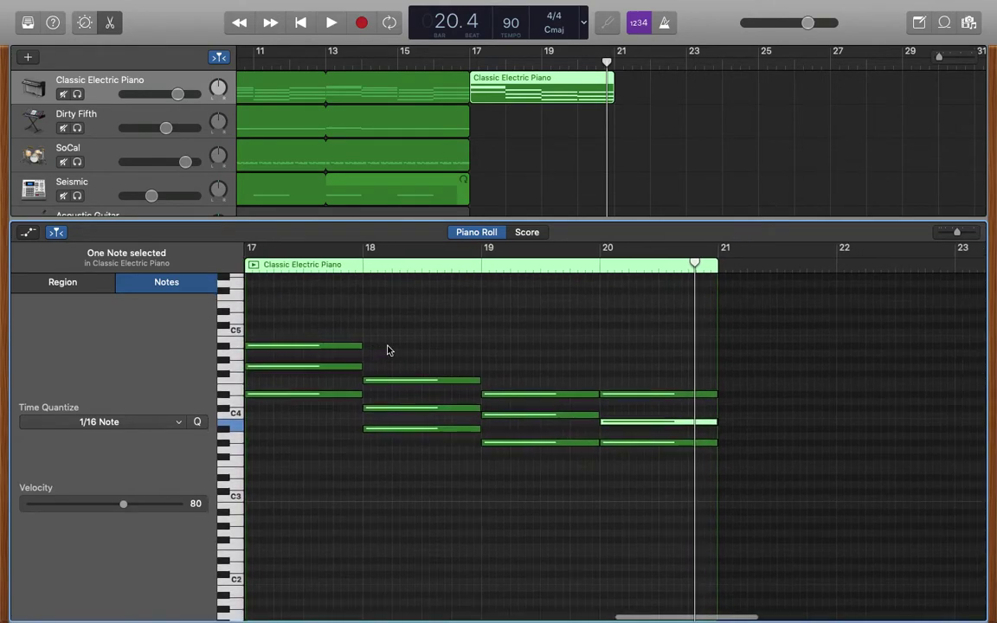
click(249, 320)
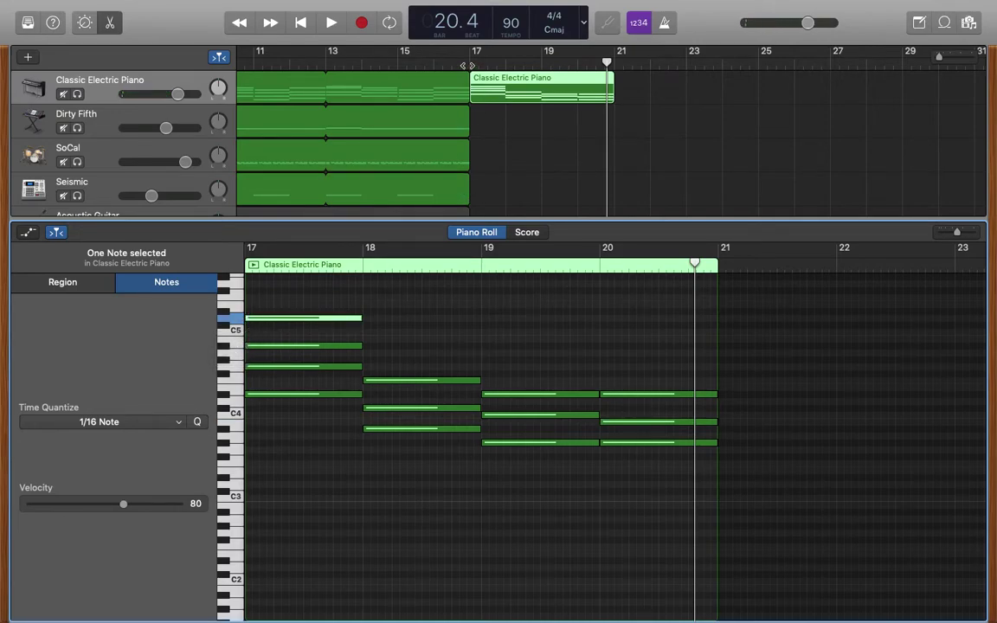
Step: Return the playhead to bar 17, play the four-note chord there and stop playback
click(467, 65)
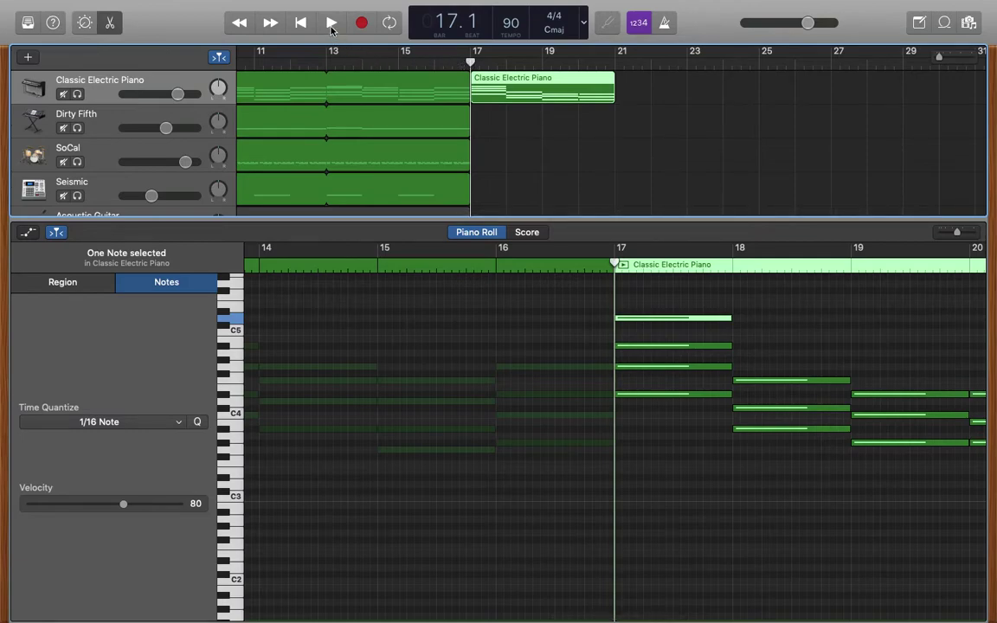
click(331, 26)
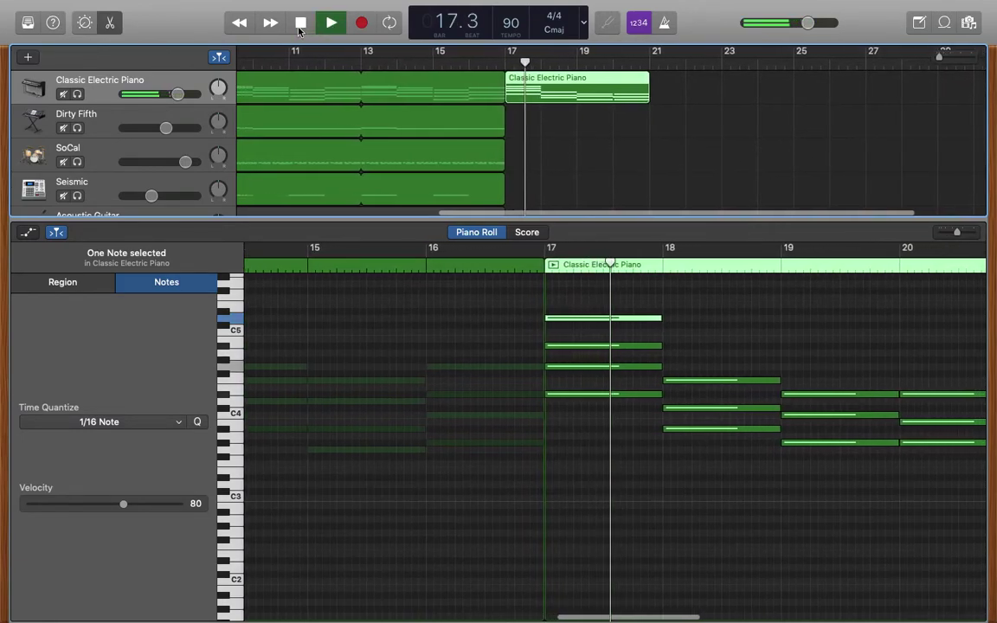
click(300, 24)
Step: Add a one-bar G#4 note on top of the bar 18 chord and audition it against the F4
scroll(574, 351, right, 5)
scroll(574, 352, right, 3)
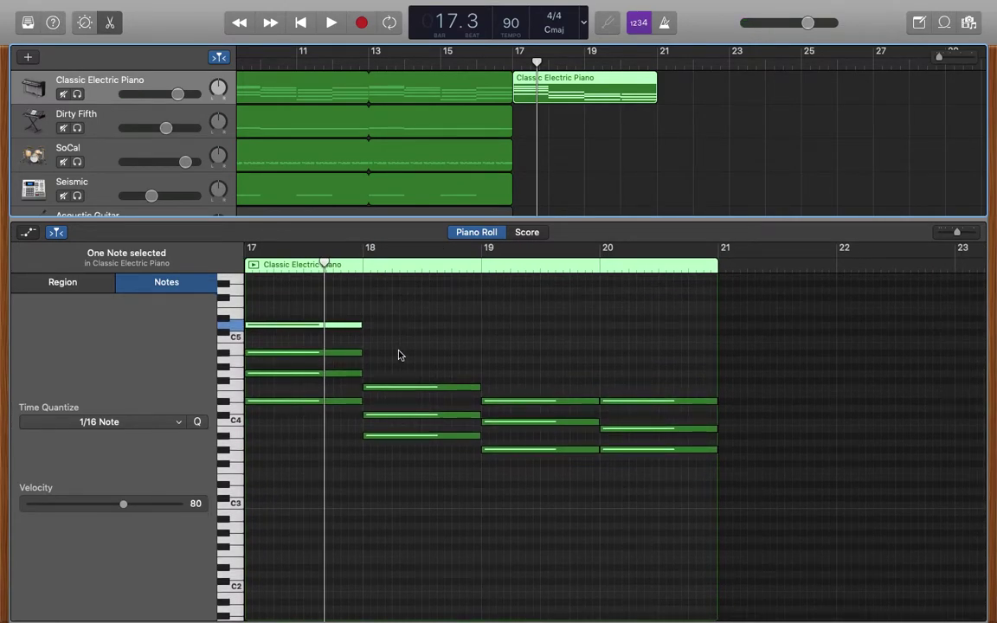
scroll(401, 407, right, 2)
scroll(406, 412, down, 1)
scroll(407, 412, right, 4)
scroll(407, 412, down, 1)
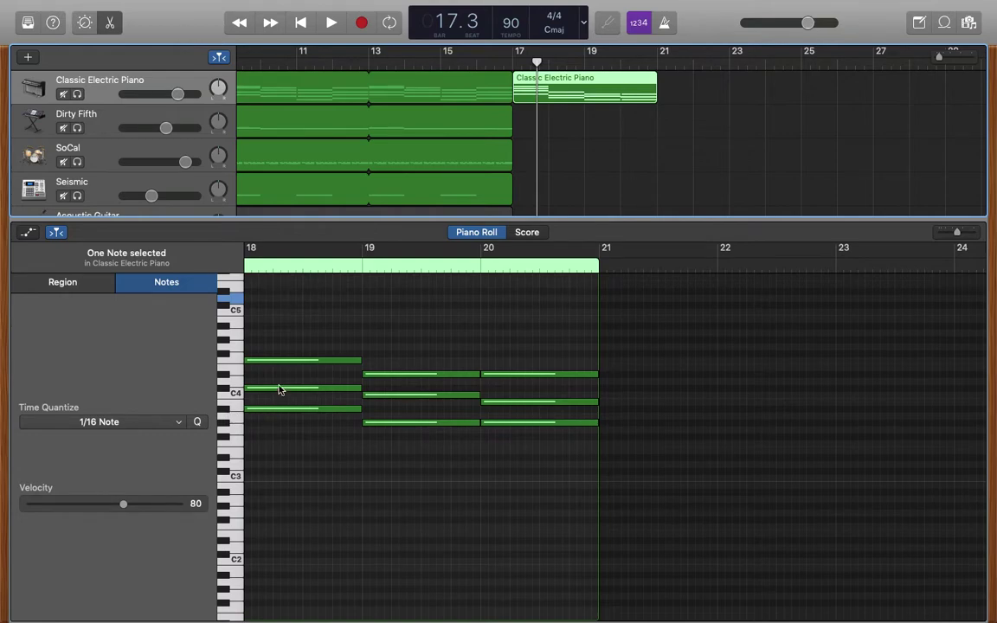
mouse_move(267, 361)
drag(254, 359, 253, 342)
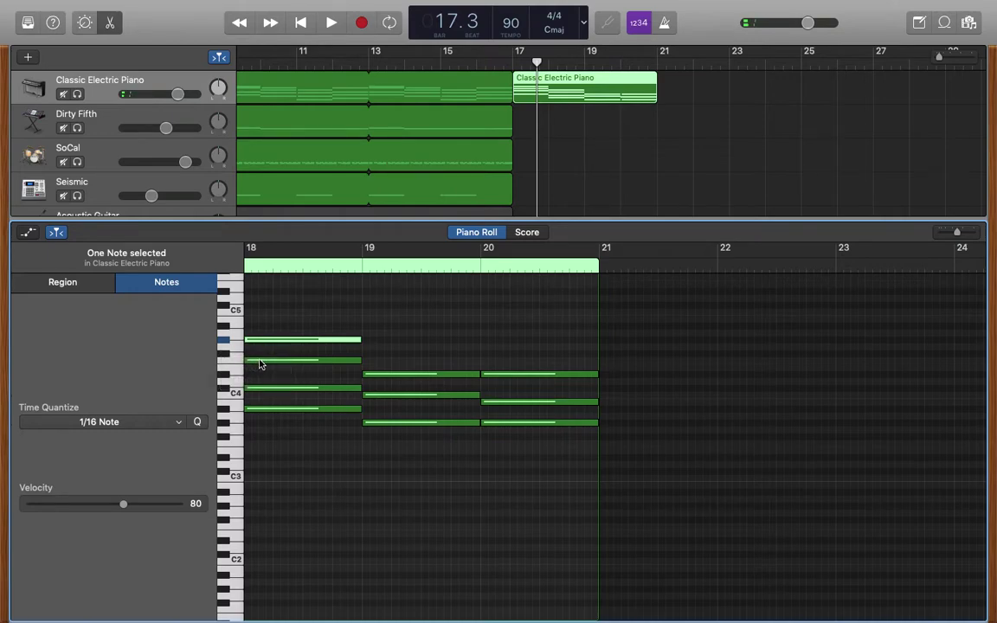
click(238, 362)
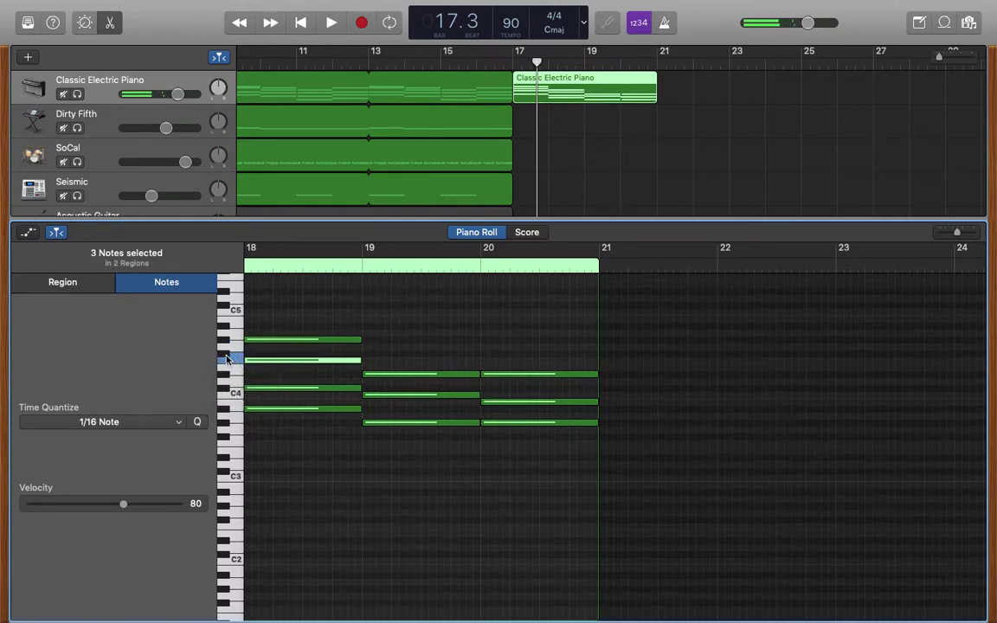
shift+click(240, 347)
click(225, 343)
Step: Add a one-bar G4 note on top of the bar 19 electric piano chord
scroll(285, 362, down, 1)
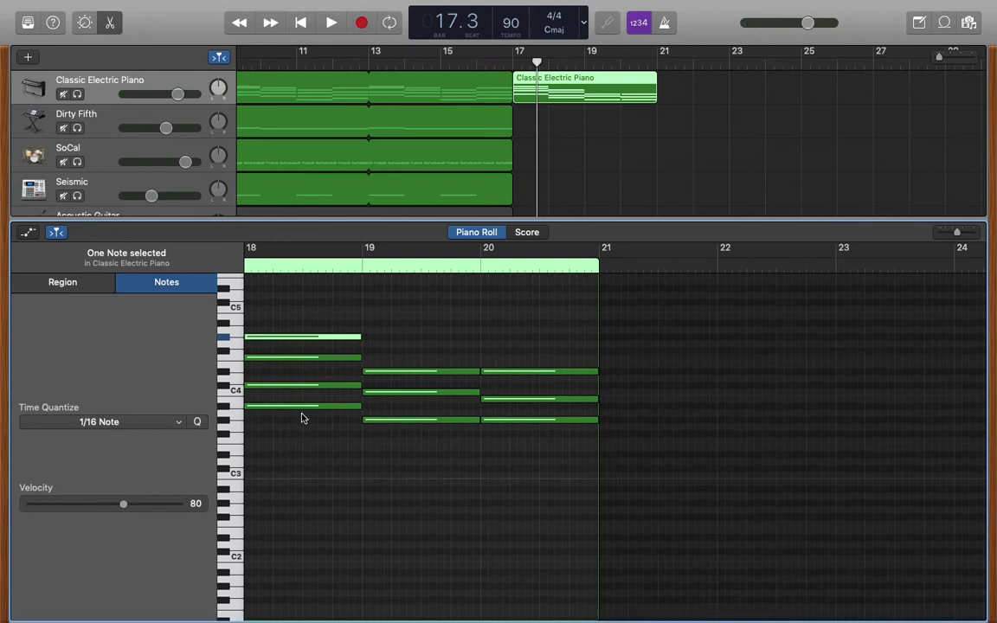
scroll(312, 365, right, 5)
scroll(312, 364, down, 2)
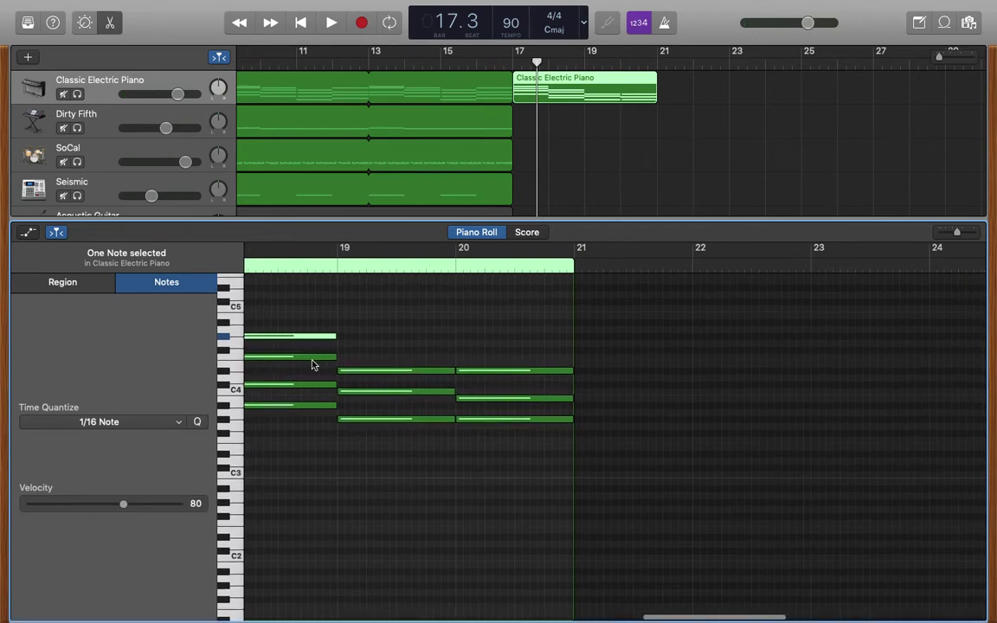
scroll(312, 364, right, 2)
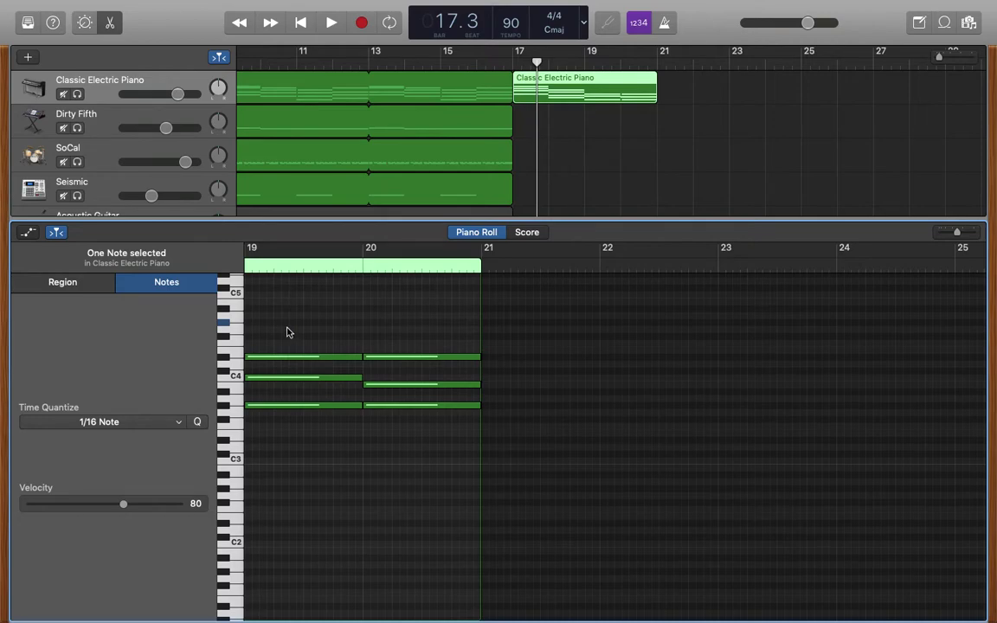
click(279, 358)
super+click(250, 329)
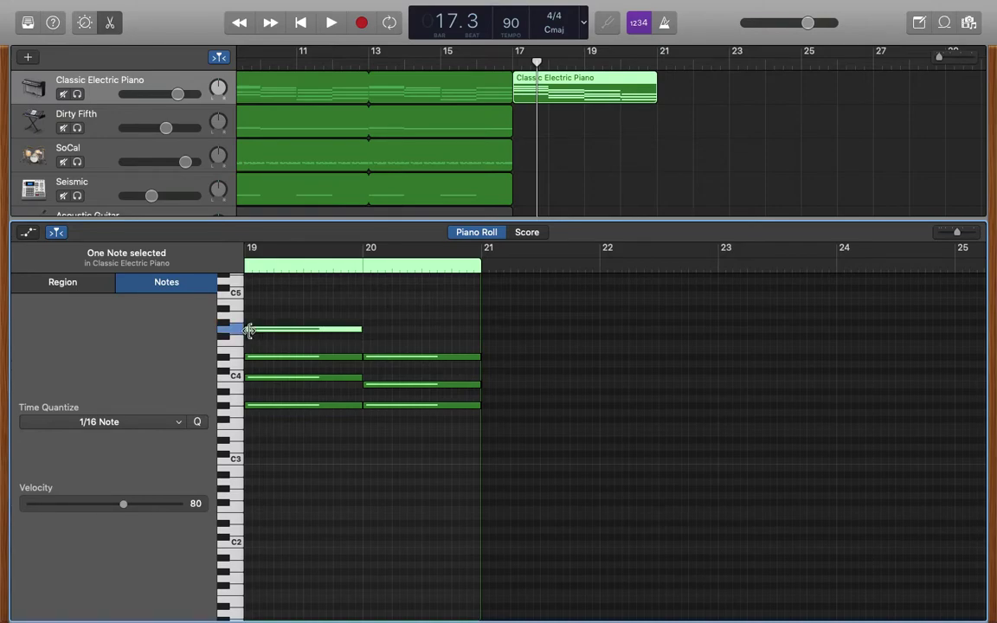
Step: Audition the piano roll keys from D#4 up to the added G4
click(227, 361)
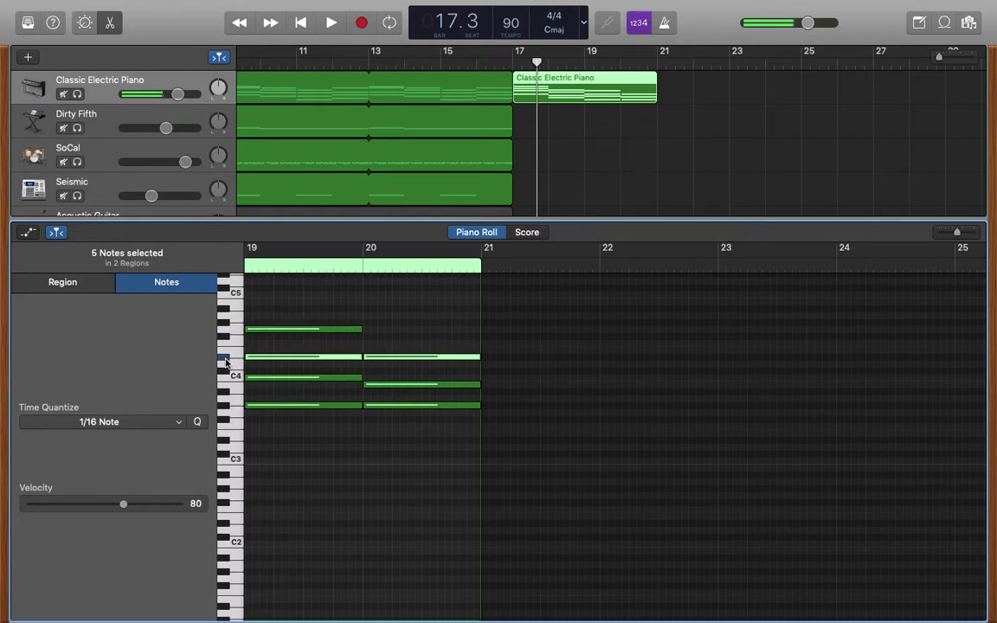
click(238, 344)
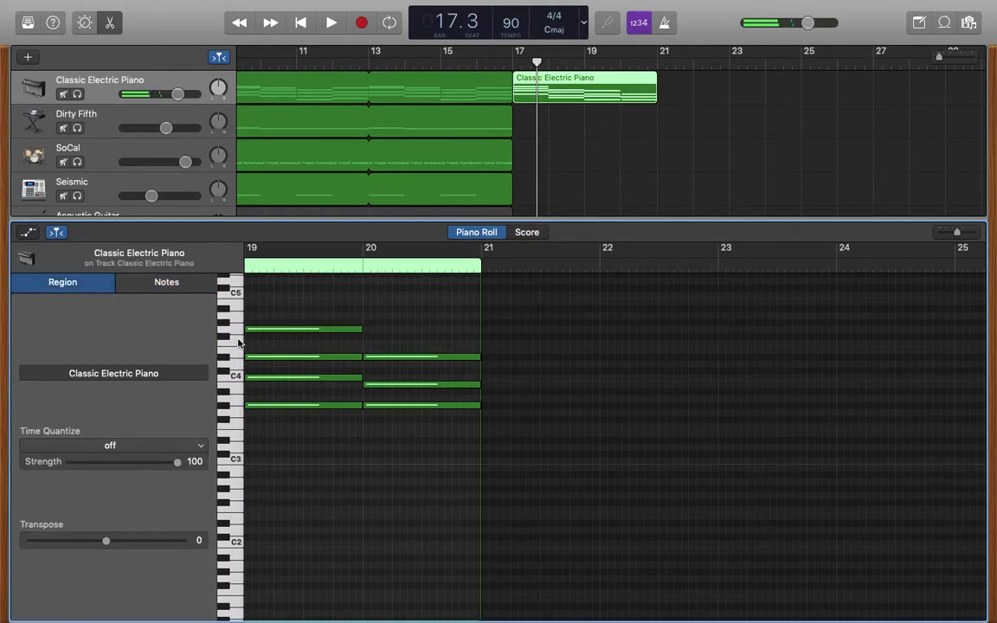
click(238, 343)
click(234, 338)
click(233, 331)
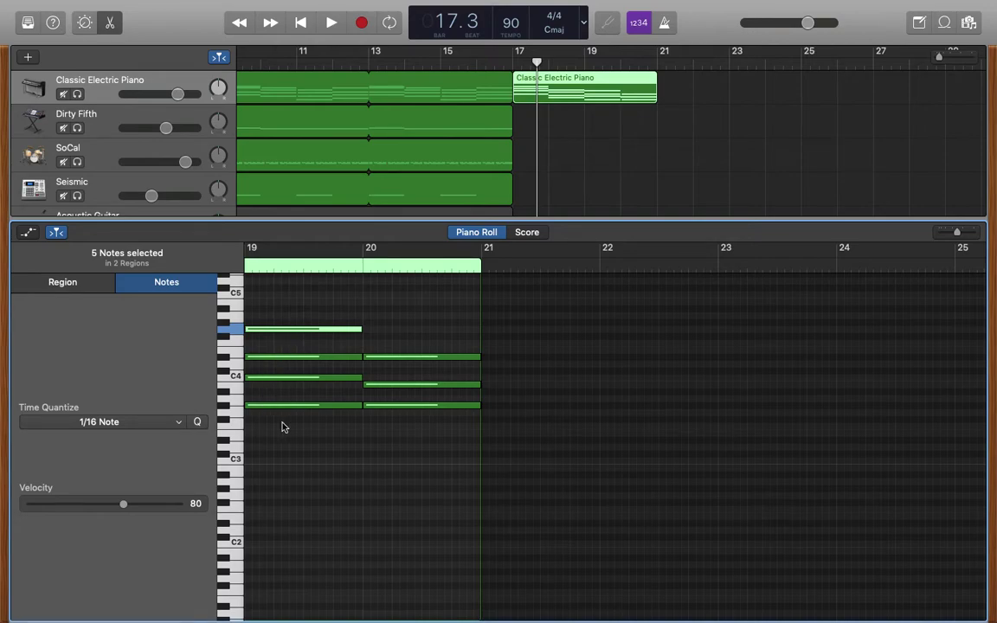
Step: Add a one-bar F4 note on top of the bar 20 chord
mouse_move(292, 335)
scroll(292, 333, left, 5)
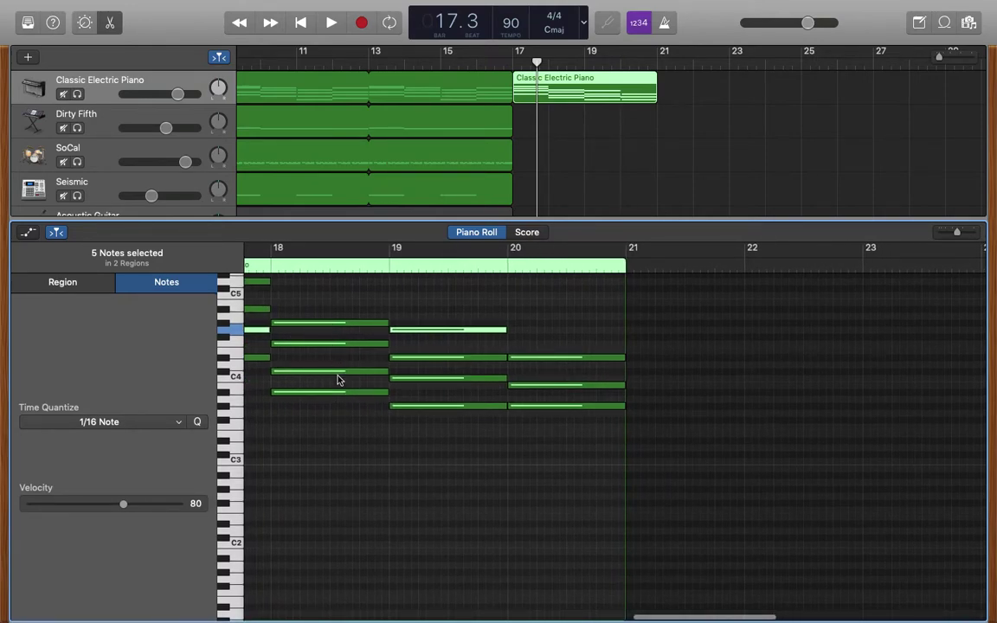
scroll(338, 364, left, 4)
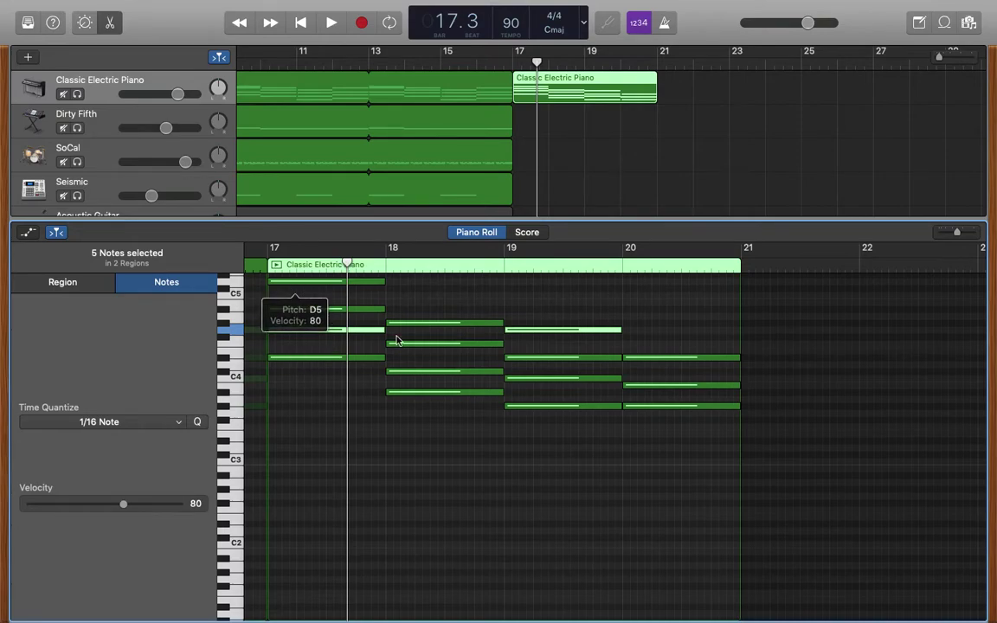
scroll(449, 369, right, 5)
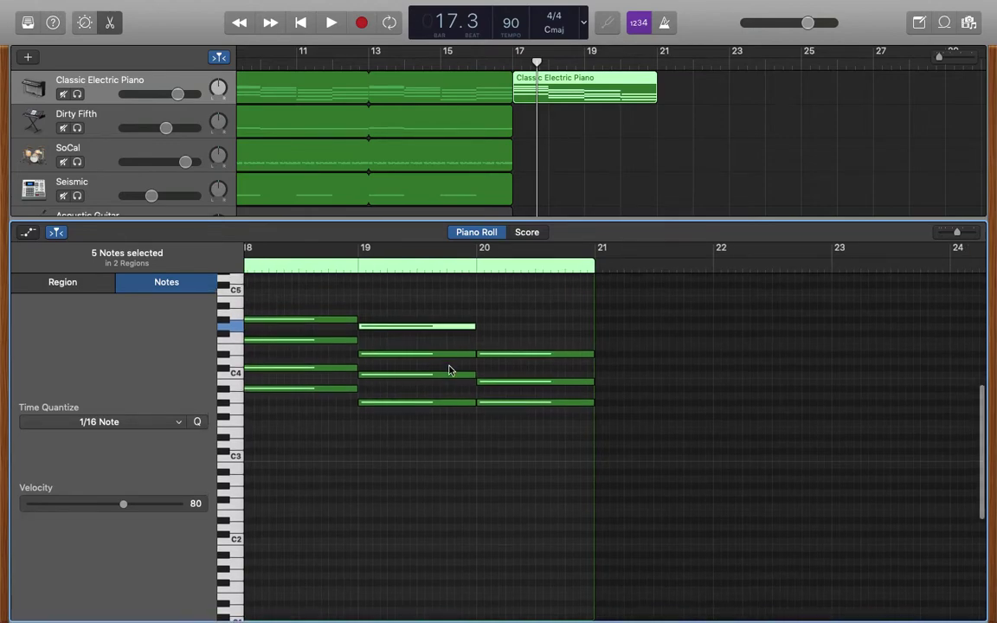
scroll(449, 370, down, 3)
scroll(449, 370, right, 7)
scroll(449, 369, right, 2)
scroll(449, 370, up, 2)
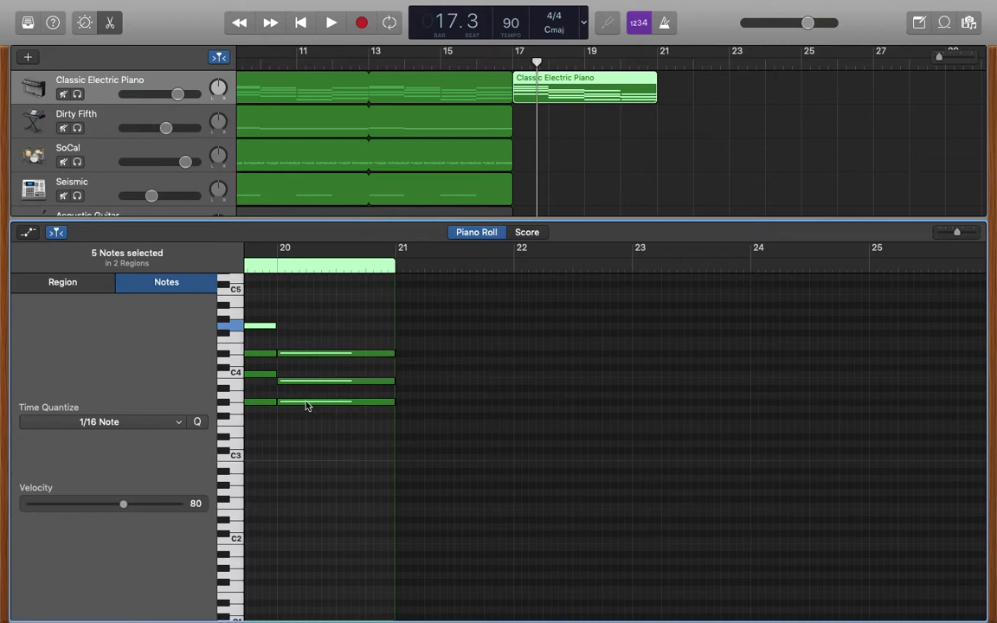
mouse_move(301, 360)
super+click(282, 341)
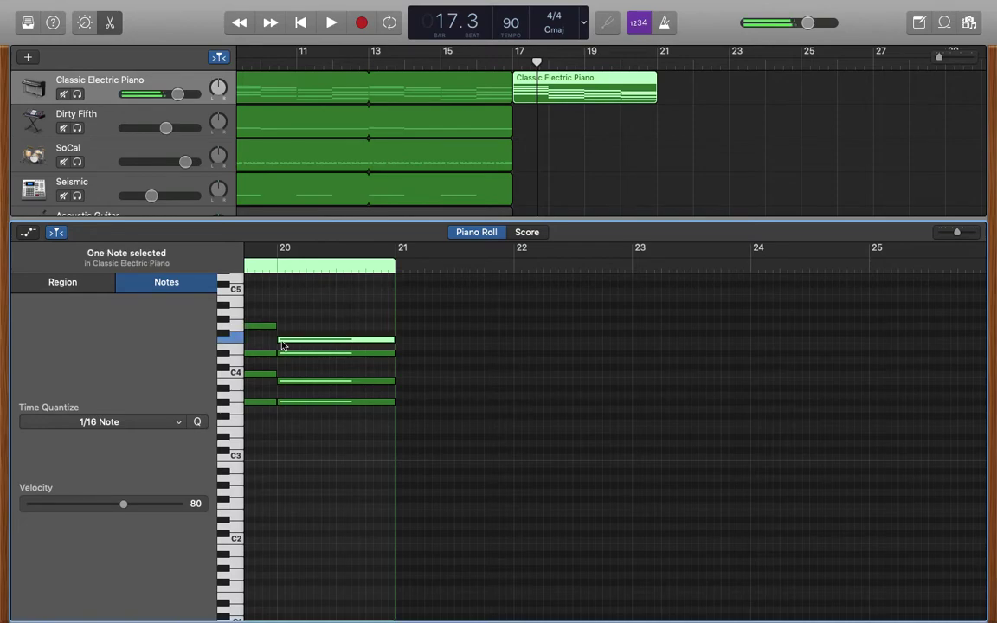
Step: Audition the added F4 against the D#4 below it
click(228, 350)
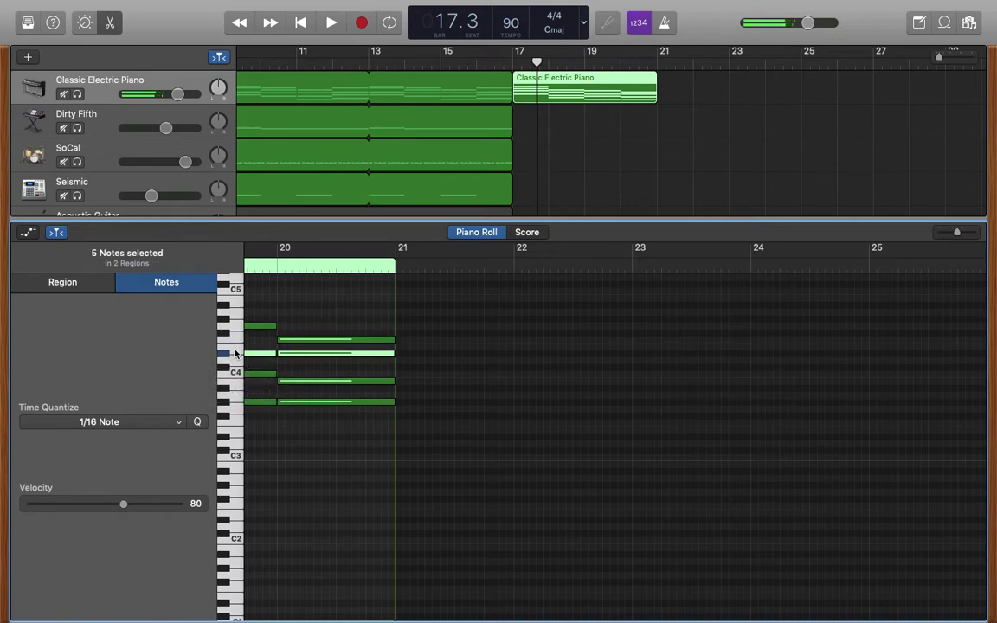
click(238, 346)
click(239, 343)
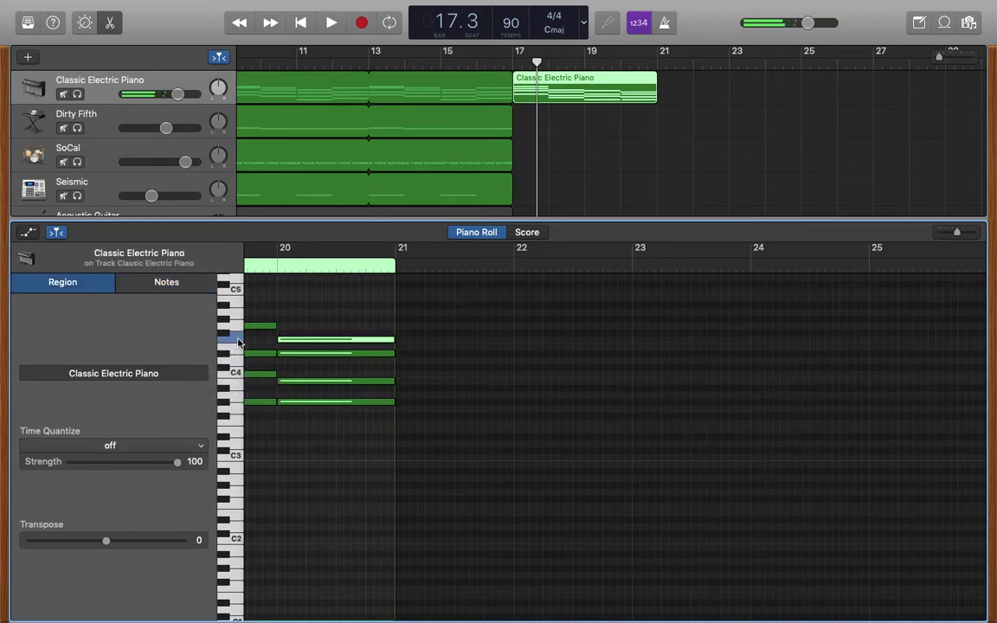
click(232, 353)
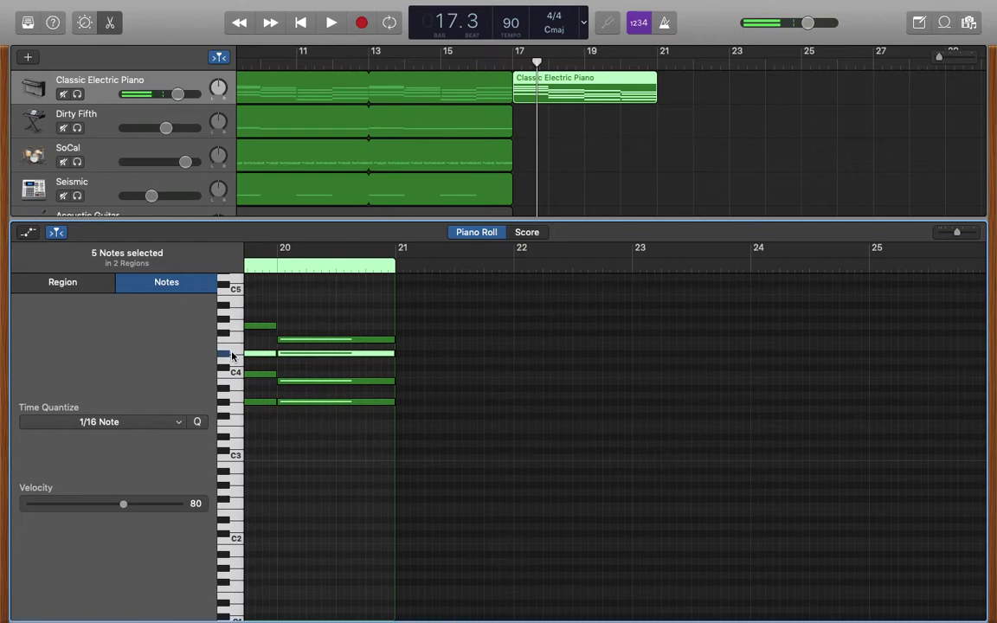
click(234, 340)
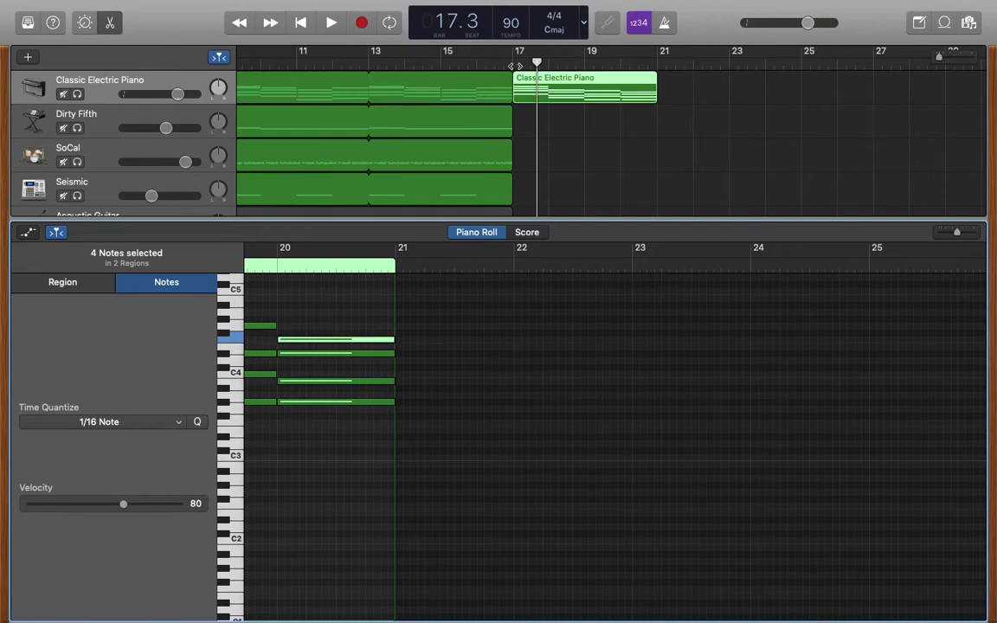
Step: Play the four-note chord progression from bar 17 and stop playback near the end of bar 20
click(512, 66)
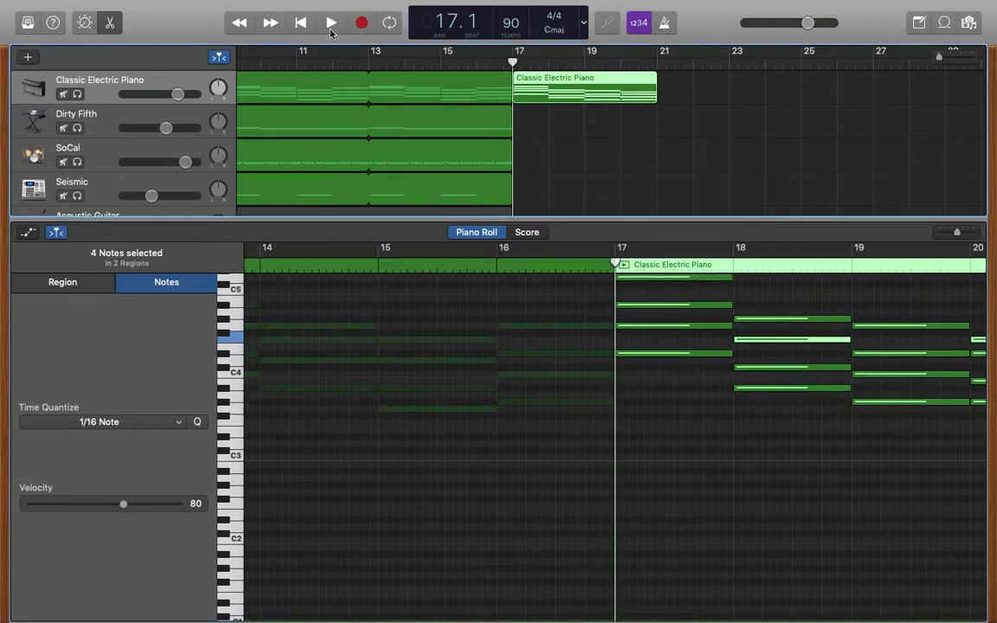
scroll(634, 300, right, 5)
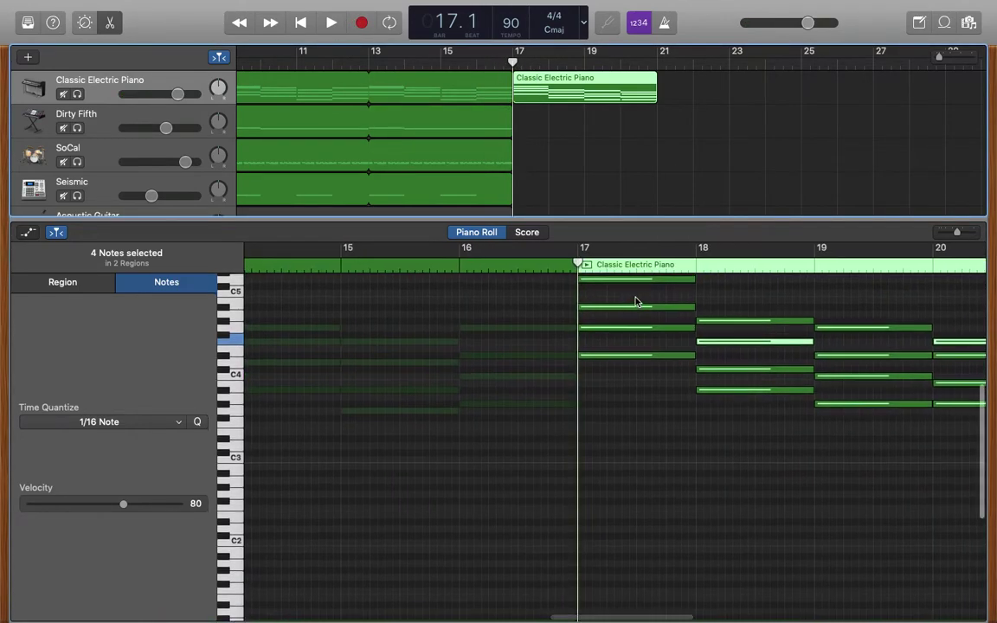
scroll(649, 334, right, 4)
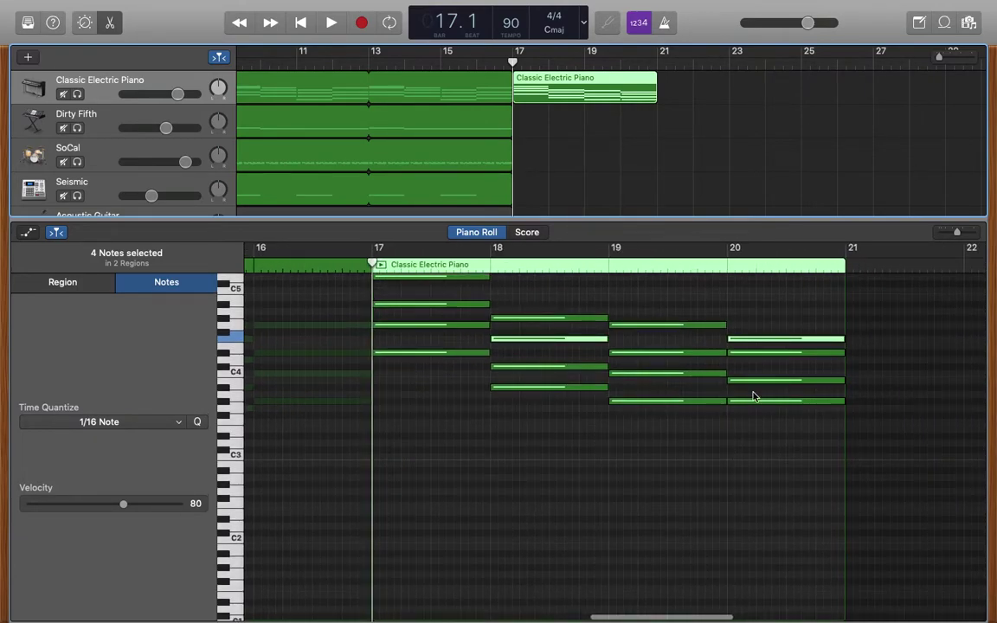
scroll(747, 393, right, 3)
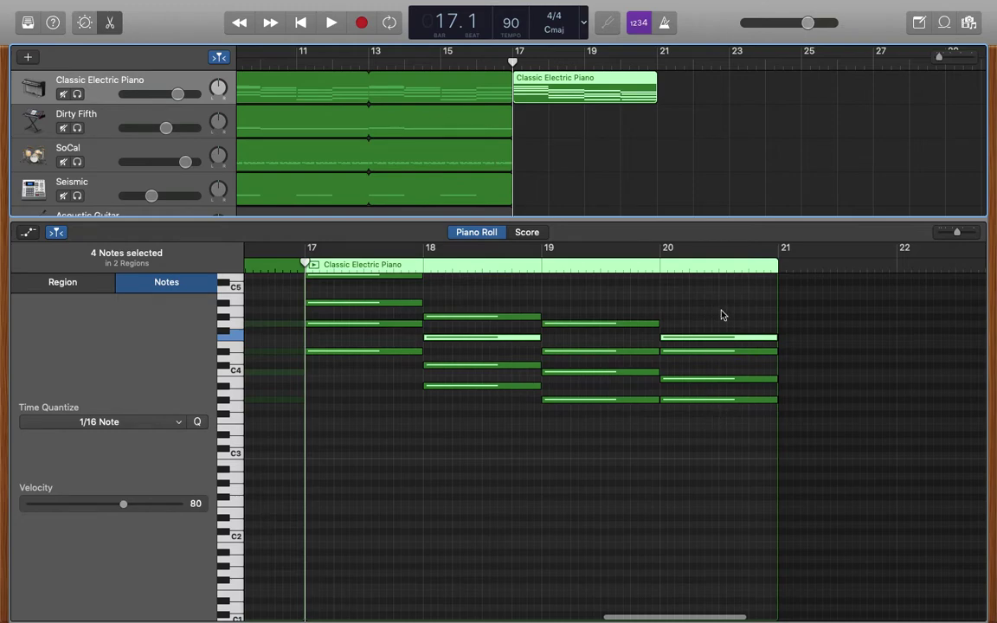
click(331, 23)
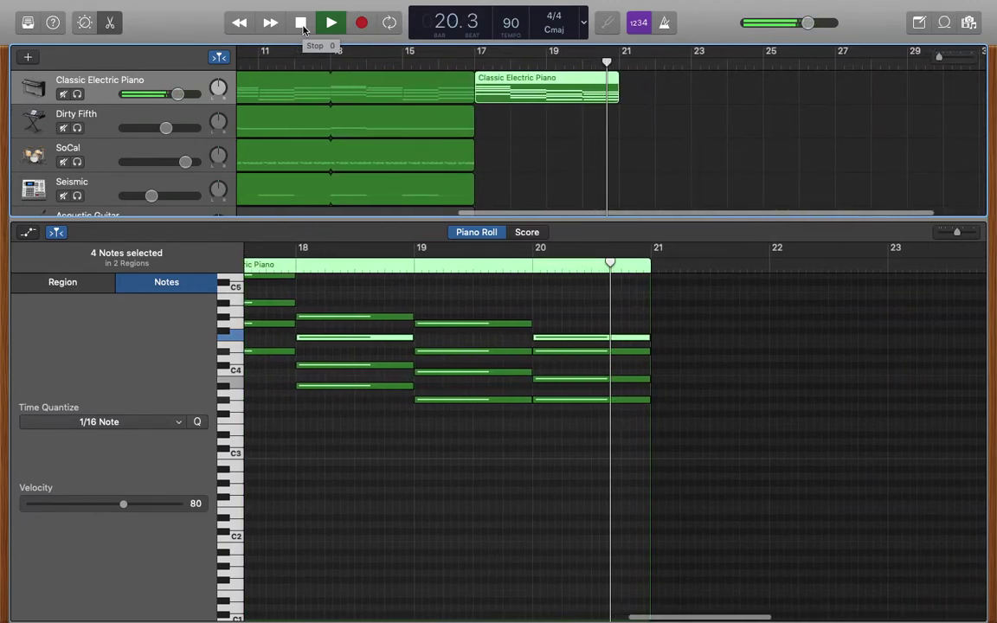
click(301, 24)
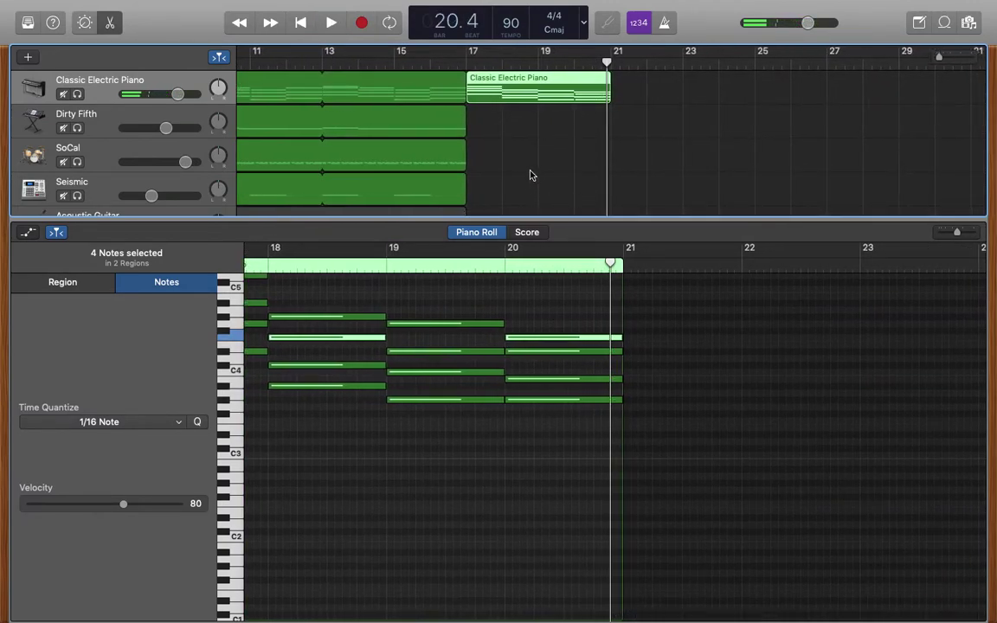
Step: Loop the new Classic Electric Piano region once so that it extends from bar 17 to bar 25
scroll(588, 364, right, 3)
scroll(584, 136, right, 3)
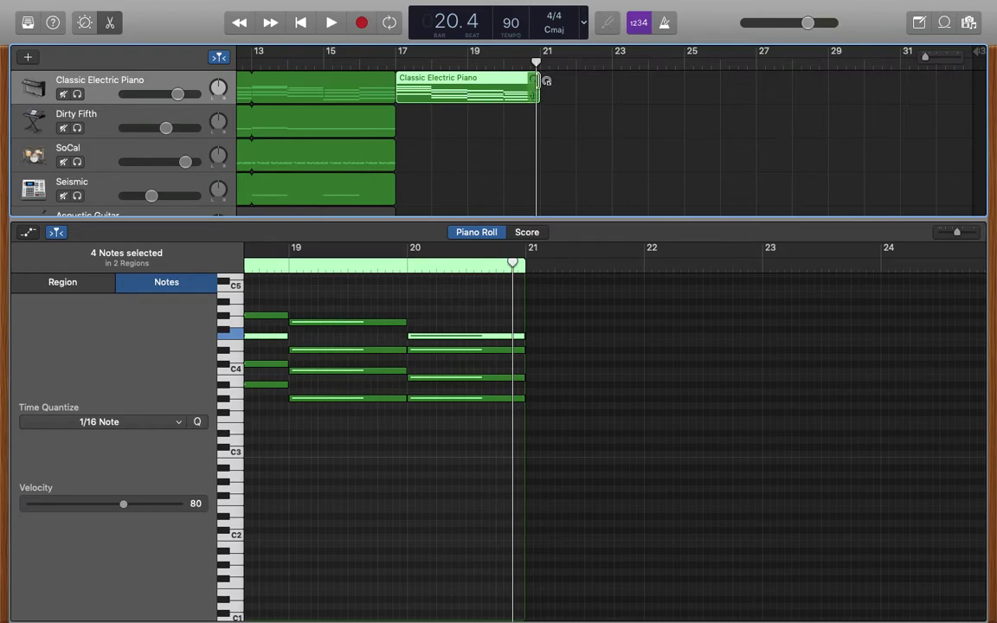
drag(546, 80, 690, 81)
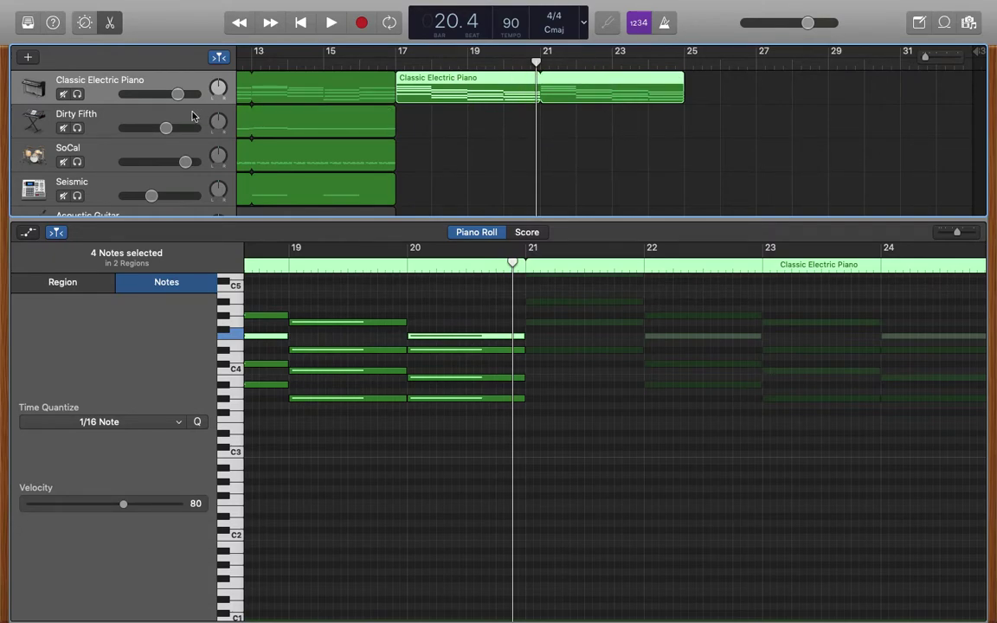
Step: Open the Dirty Fifth track's notes at the empty bars from bar 17 and move the playhead to bar 17
click(119, 119)
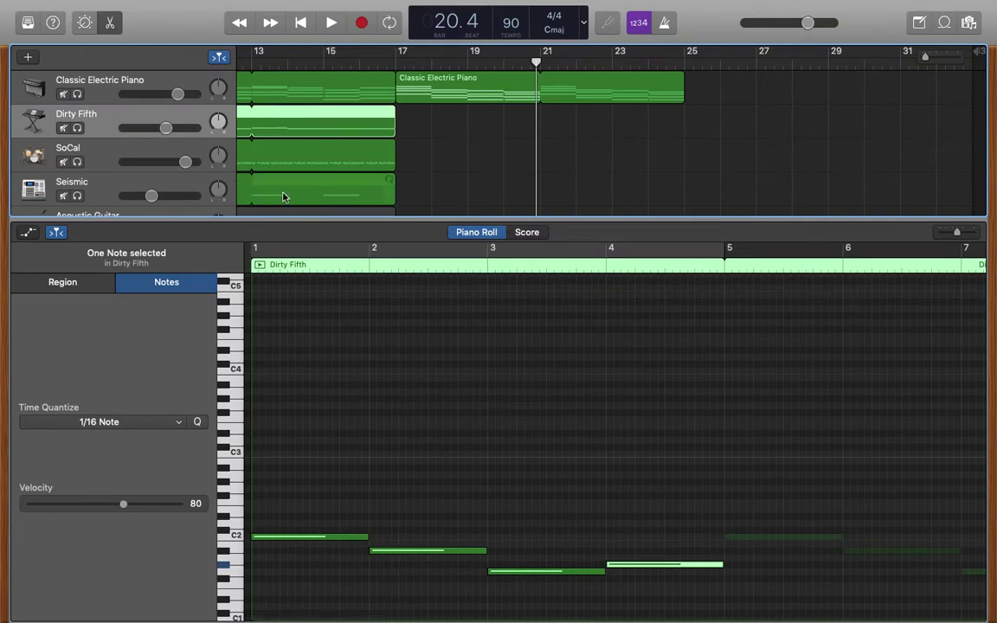
scroll(364, 375, left, 1)
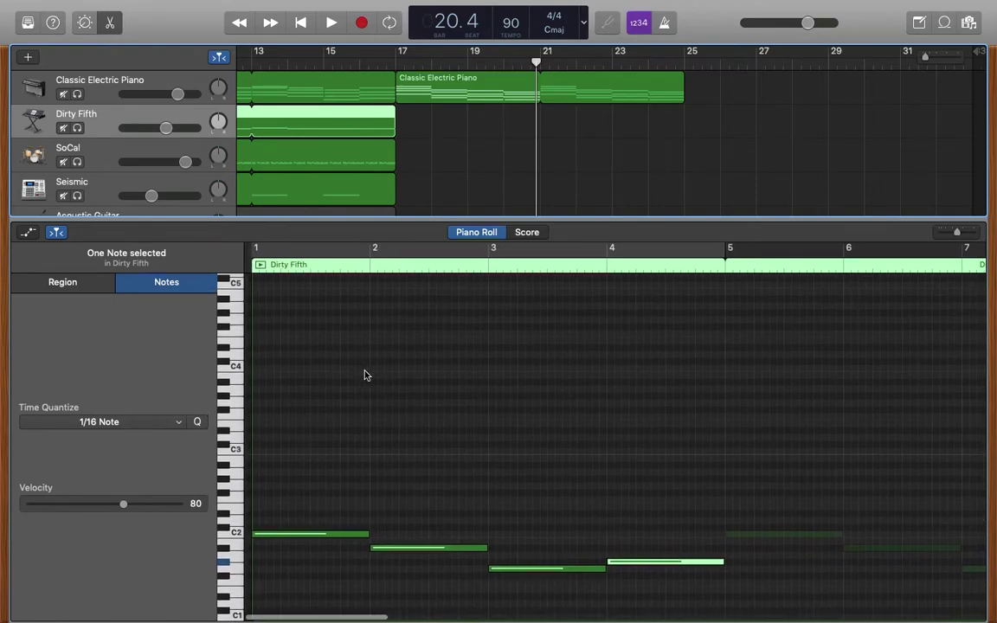
scroll(364, 375, right, 10)
scroll(361, 370, right, 15)
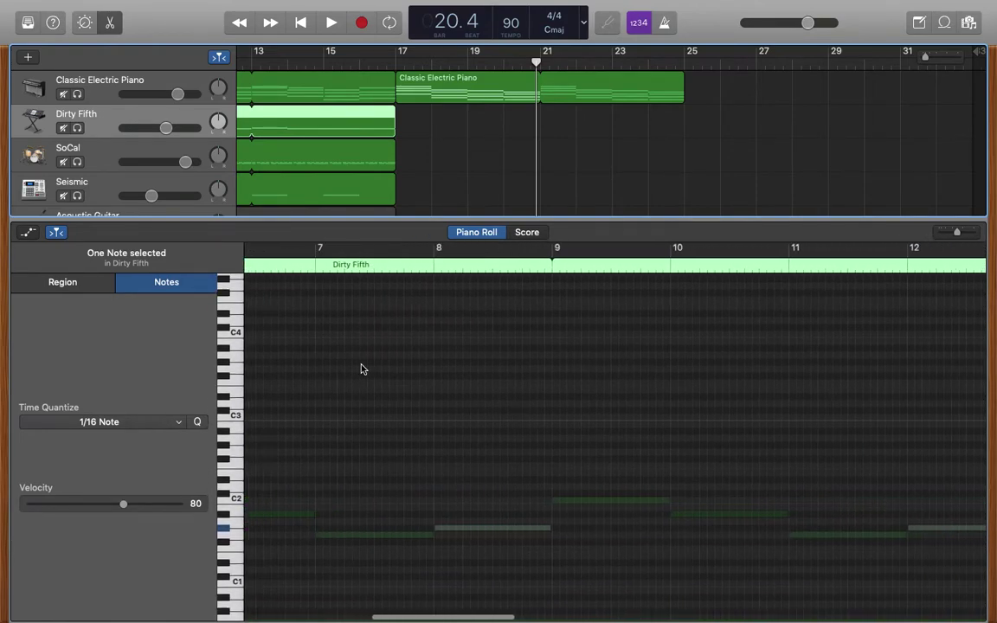
scroll(362, 369, right, 8)
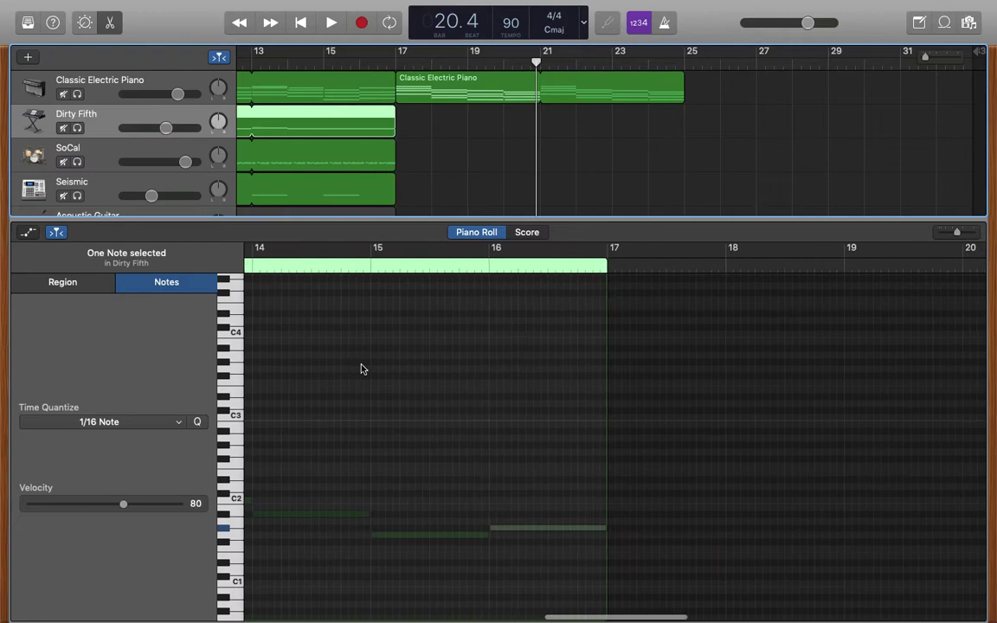
scroll(361, 369, down, 3)
scroll(361, 370, right, 5)
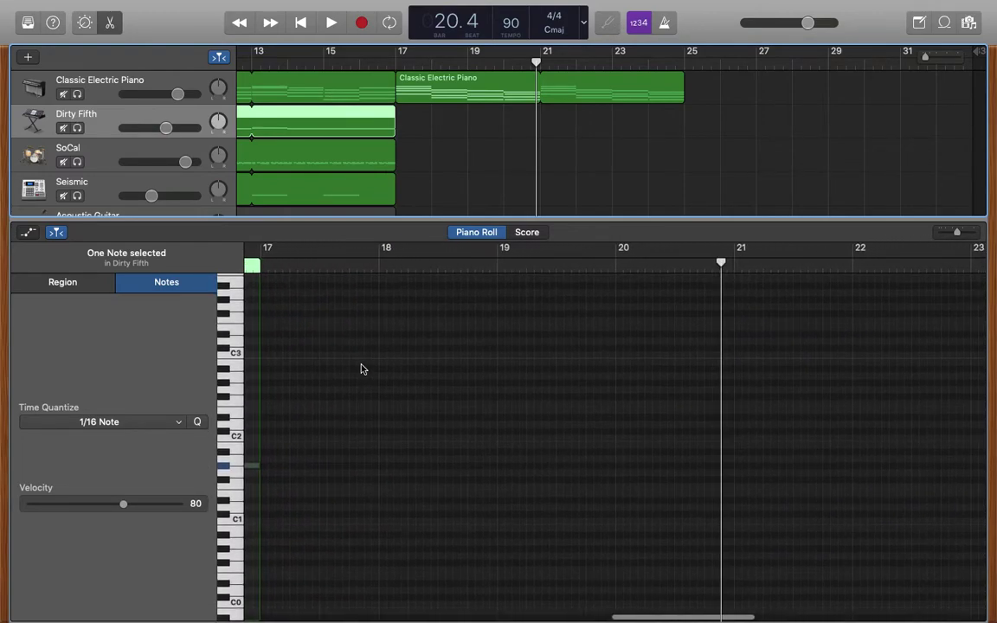
scroll(362, 370, left, 2)
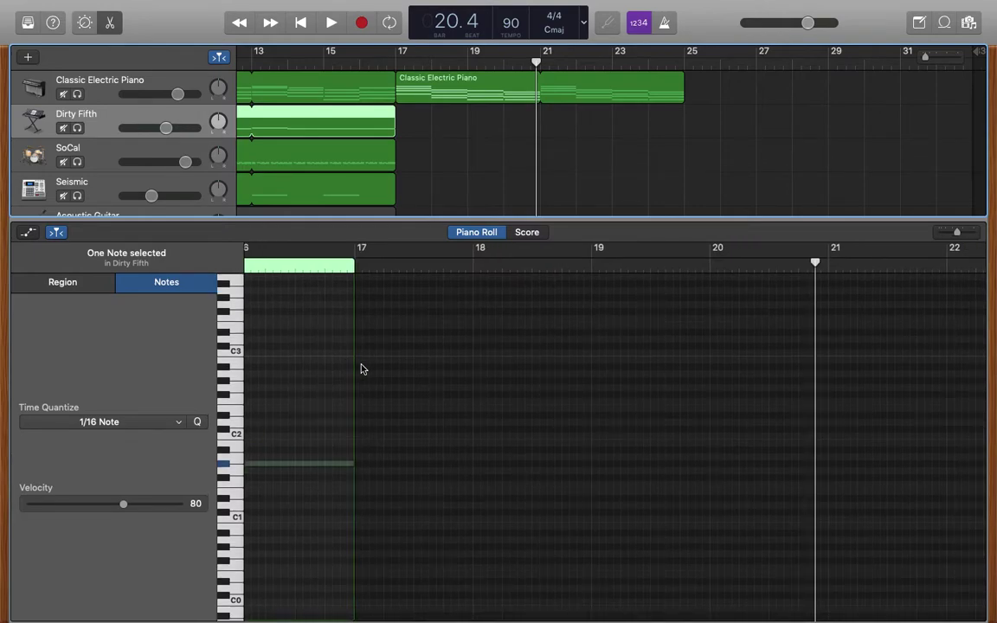
scroll(438, 396, right, 3)
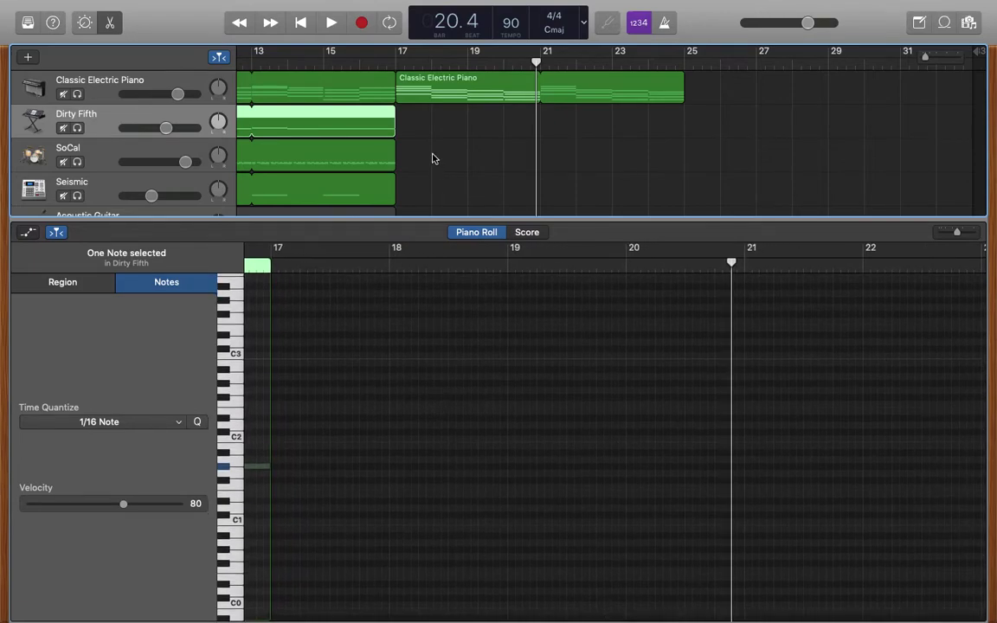
click(396, 62)
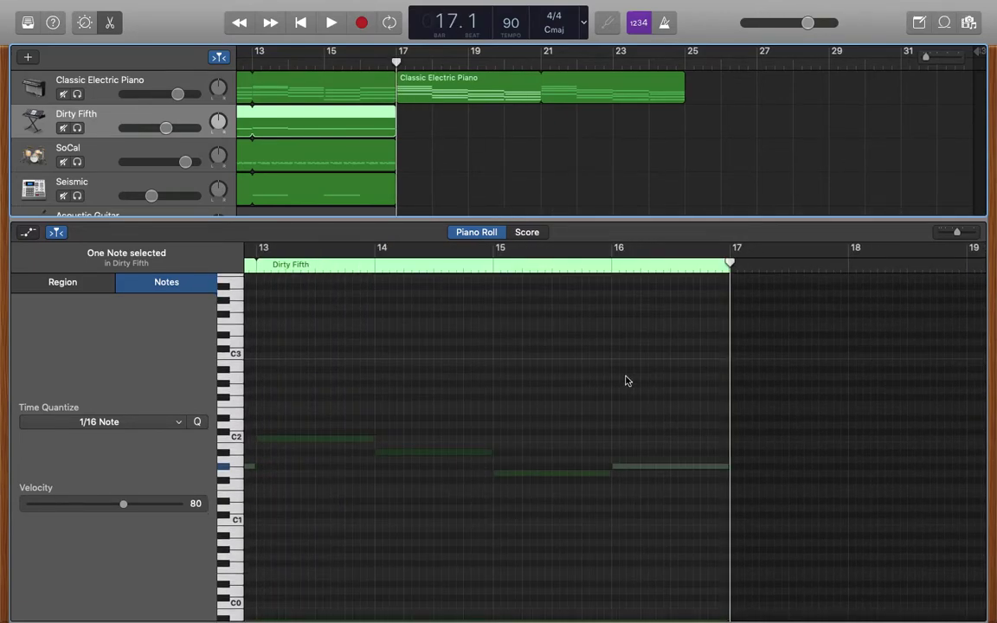
scroll(625, 379, right, 10)
scroll(627, 381, right, 3)
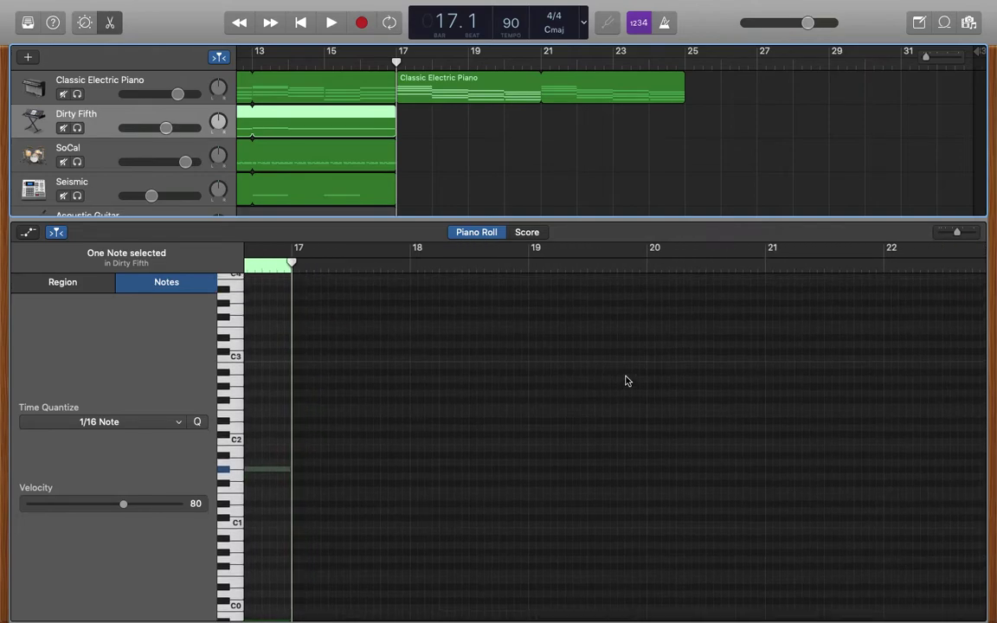
Step: Check the lowest note of the Classic Electric Piano chord in bar 17 and audition D#4
click(182, 78)
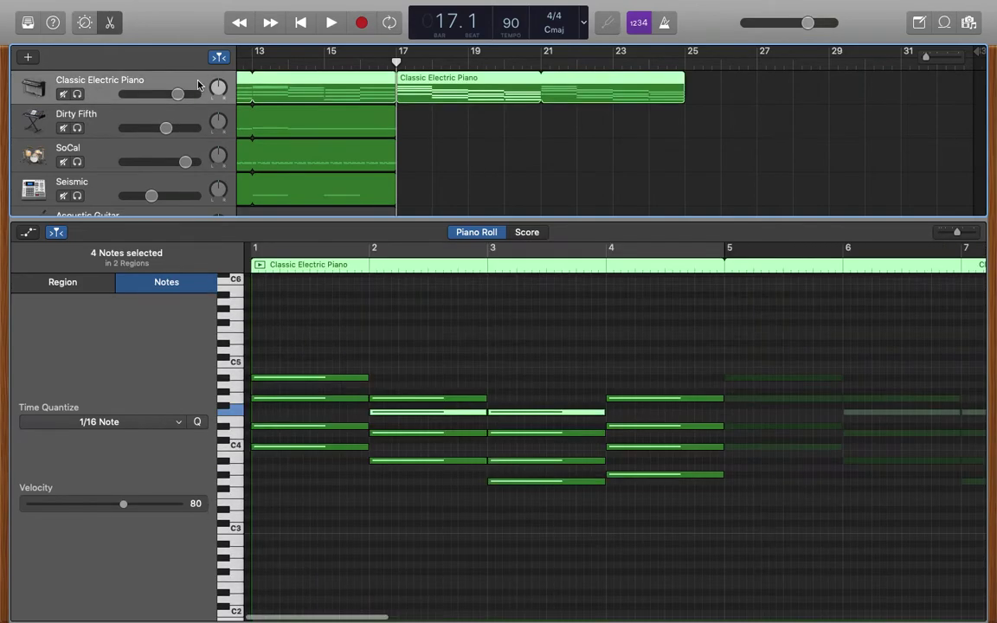
scroll(382, 397, down, 4)
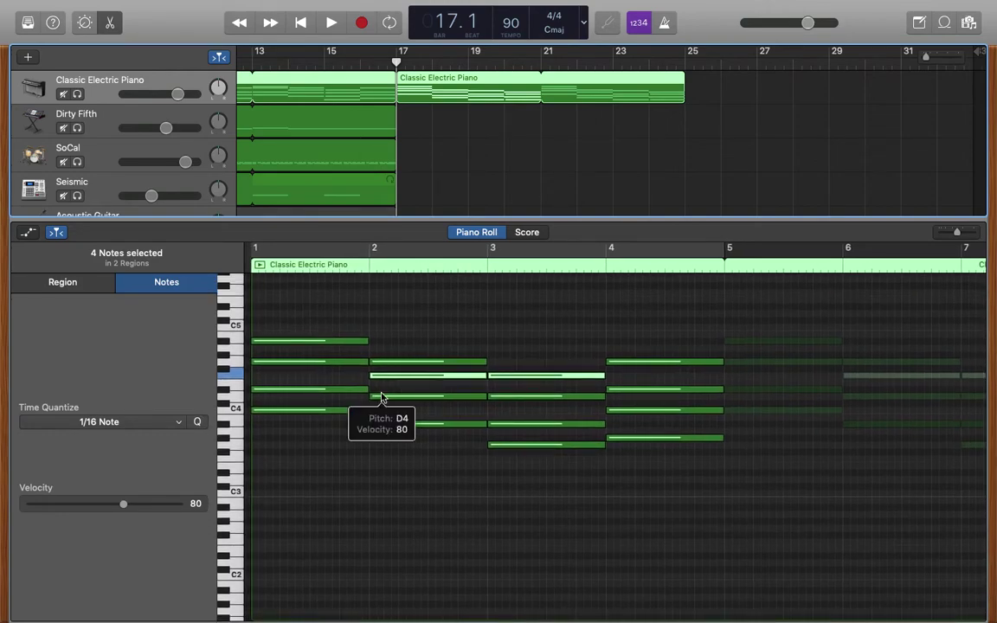
scroll(382, 397, right, 15)
scroll(381, 397, right, 3)
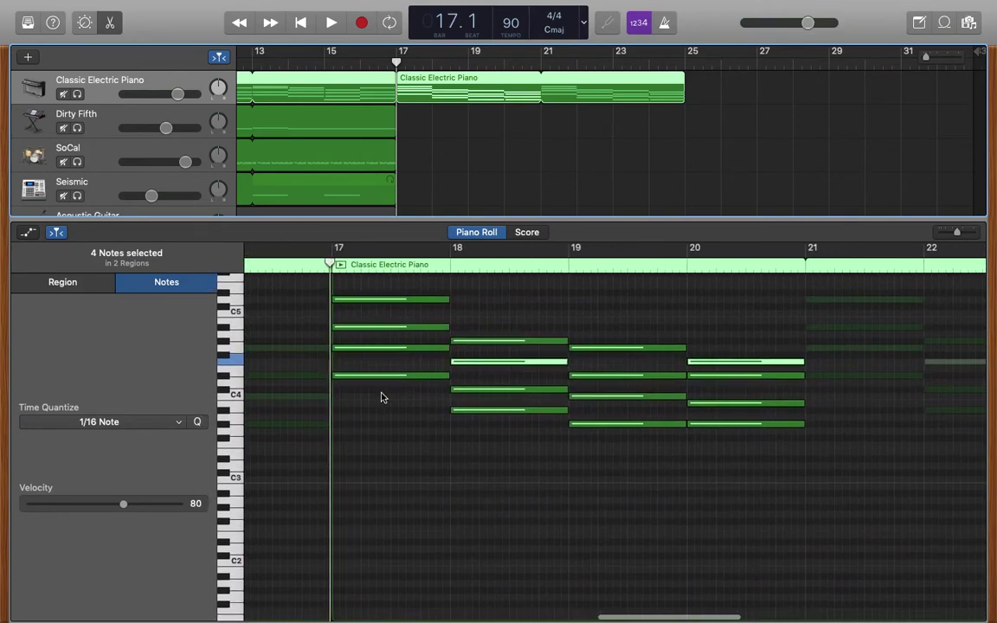
scroll(382, 398, right, 2)
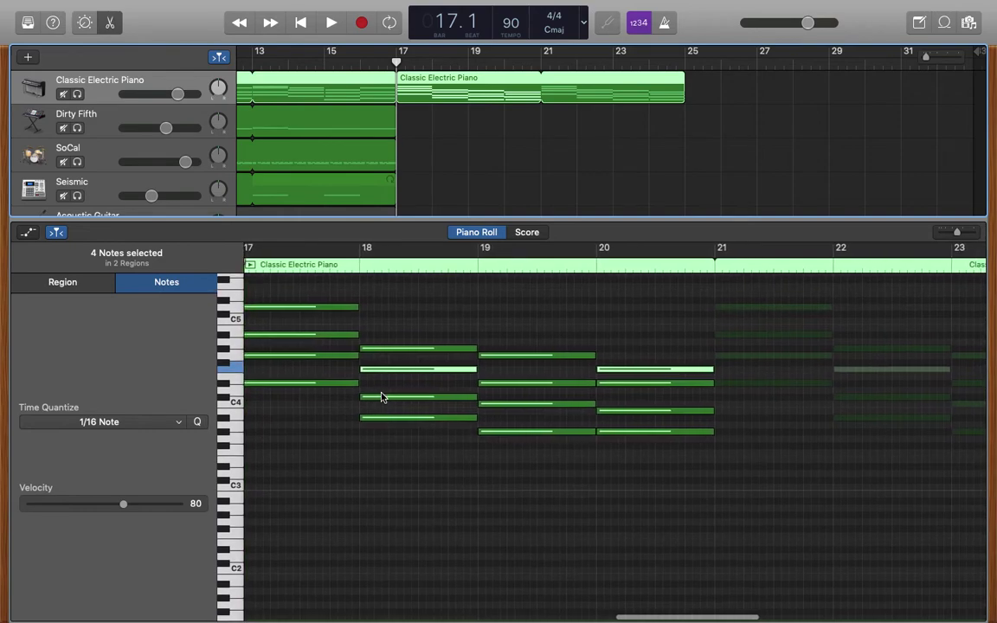
click(225, 389)
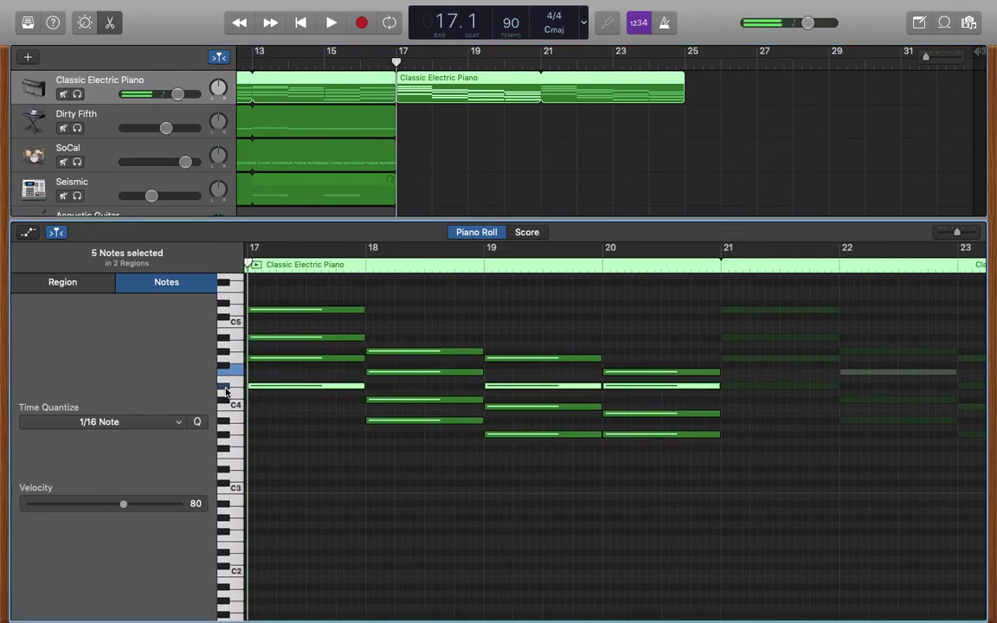
Step: Add a D#1 note at bar 17 of the Dirty Fifth track and shorten it to an eighth note
click(139, 120)
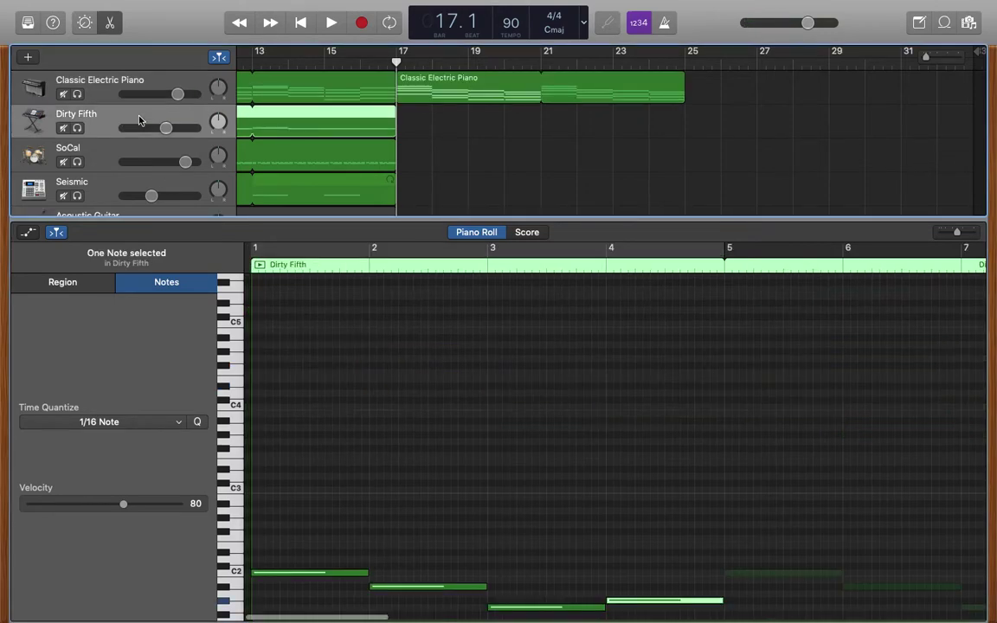
scroll(460, 455, down, 4)
scroll(460, 455, down, 4)
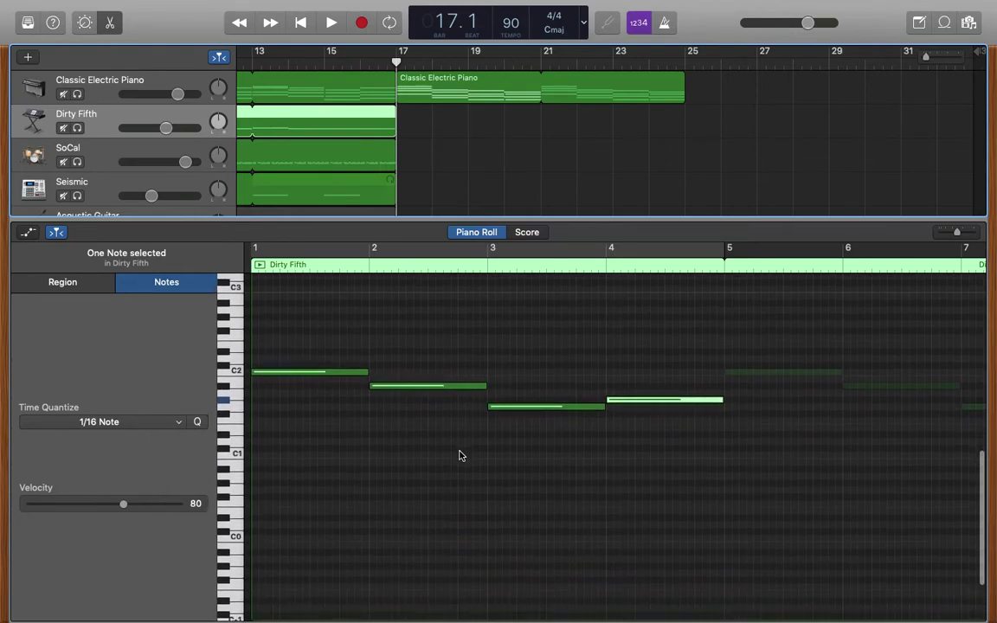
scroll(460, 456, right, 10)
scroll(459, 456, right, 6)
scroll(460, 456, down, 1)
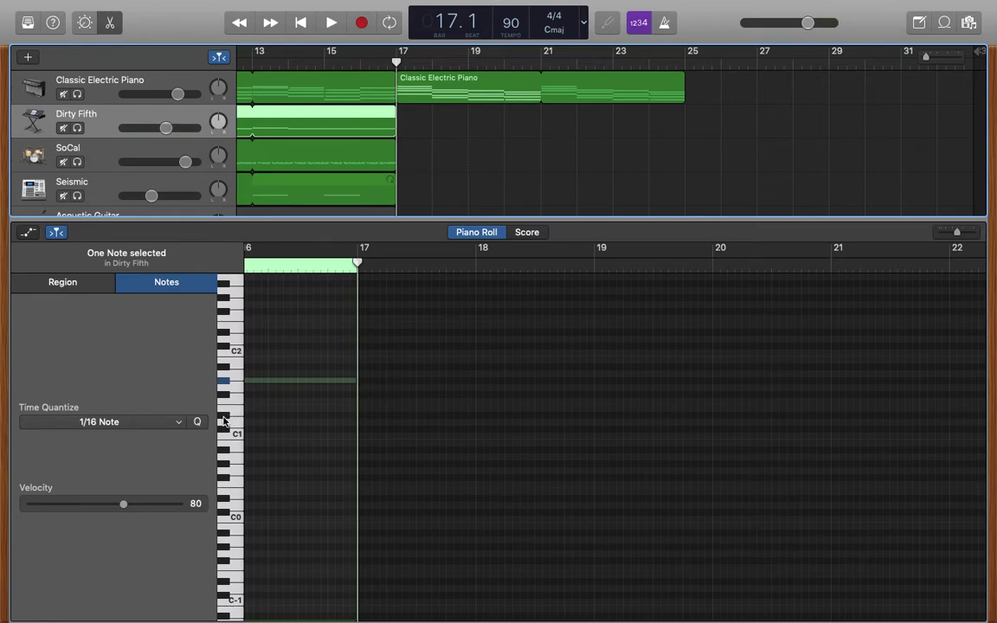
click(223, 421)
click(224, 421)
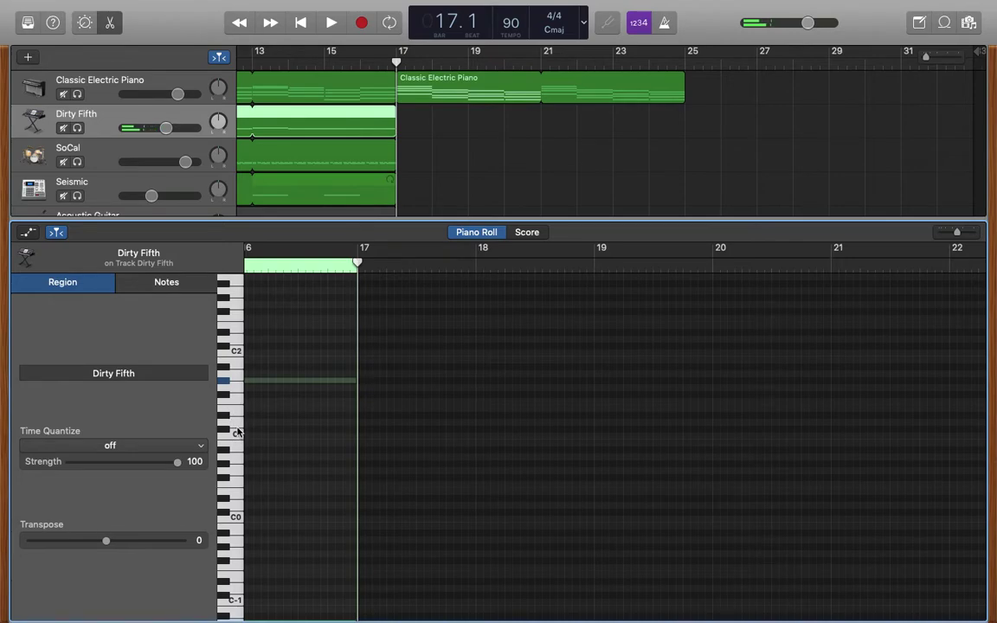
click(365, 416)
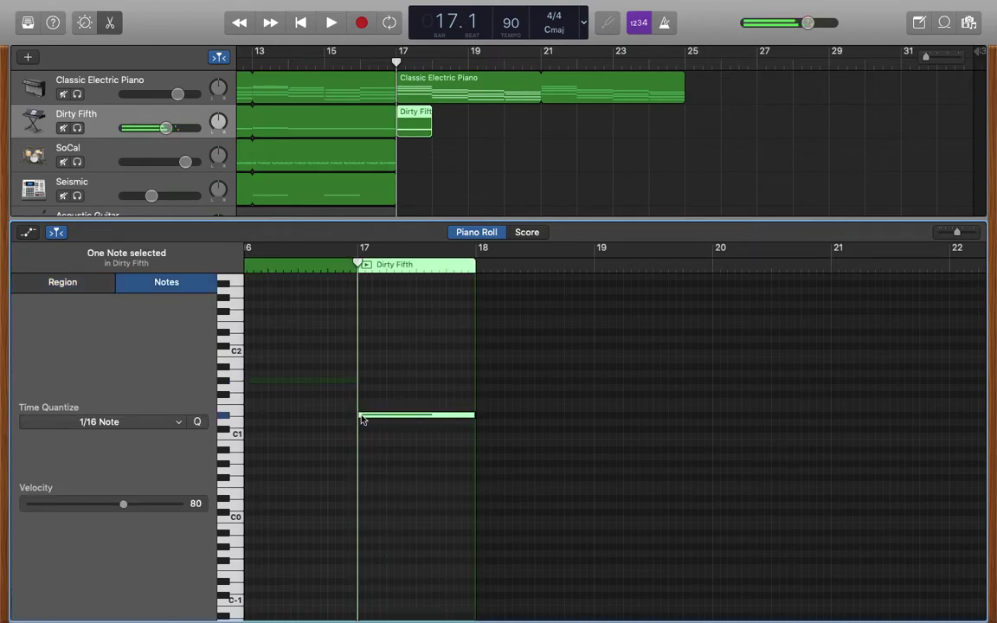
click(472, 415)
drag(472, 416, 374, 421)
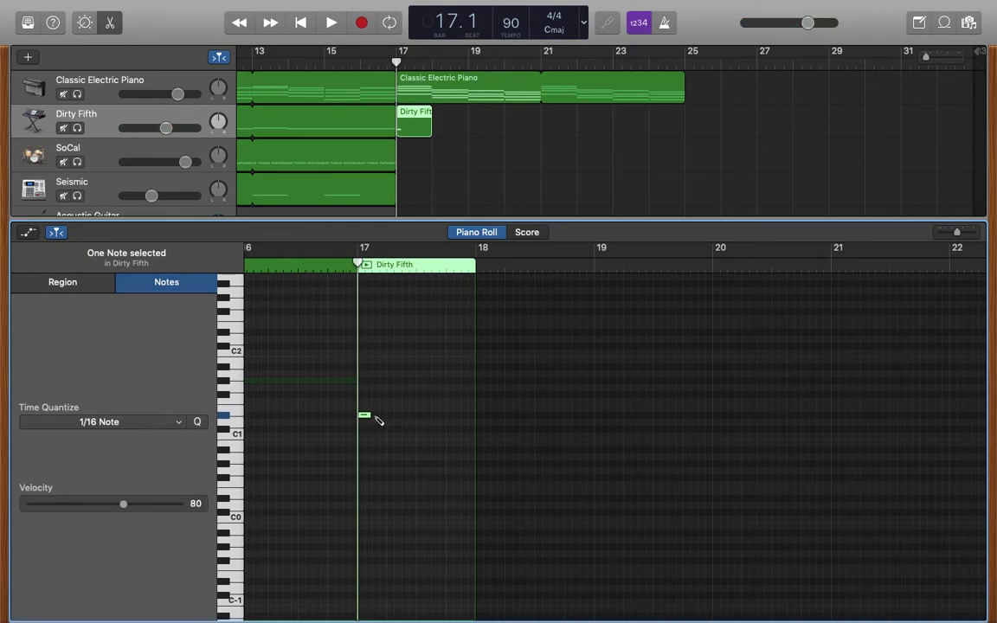
Step: Fill the rest of bar 17 with seven more D#1 eighth notes and extend the Dirty Fifth region to bar 21
super+click(378, 416)
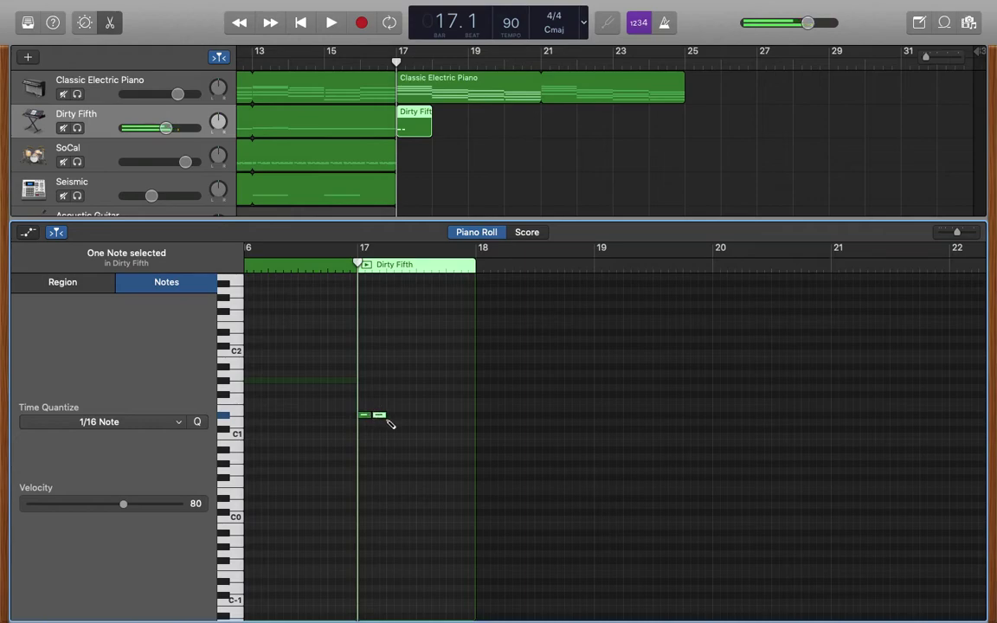
super+click(401, 416)
click(402, 416)
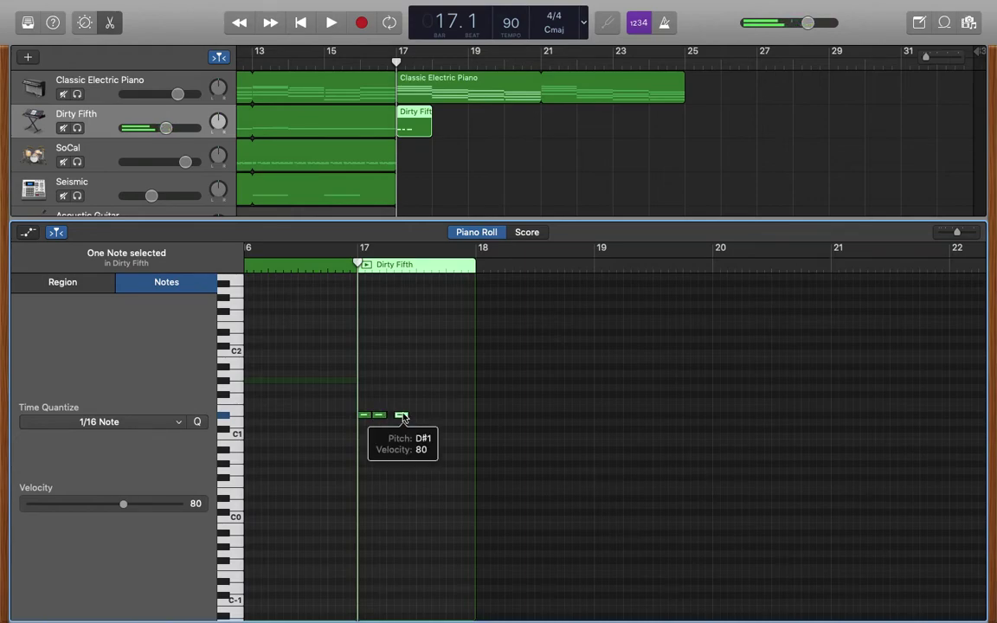
drag(402, 417, 395, 416)
super+click(410, 416)
super+click(424, 417)
super+click(439, 416)
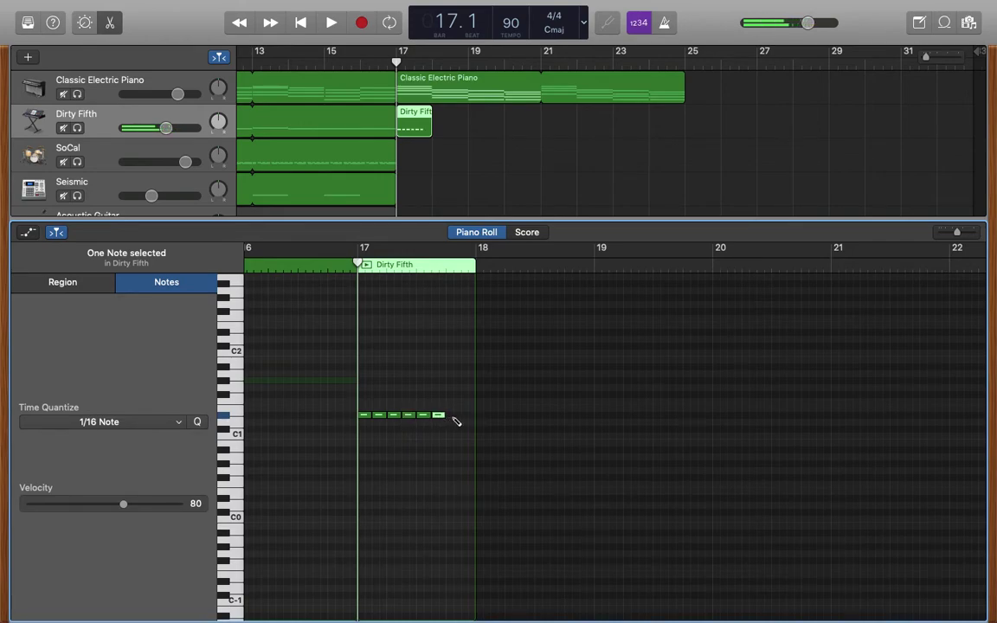
super+click(453, 416)
super+click(467, 416)
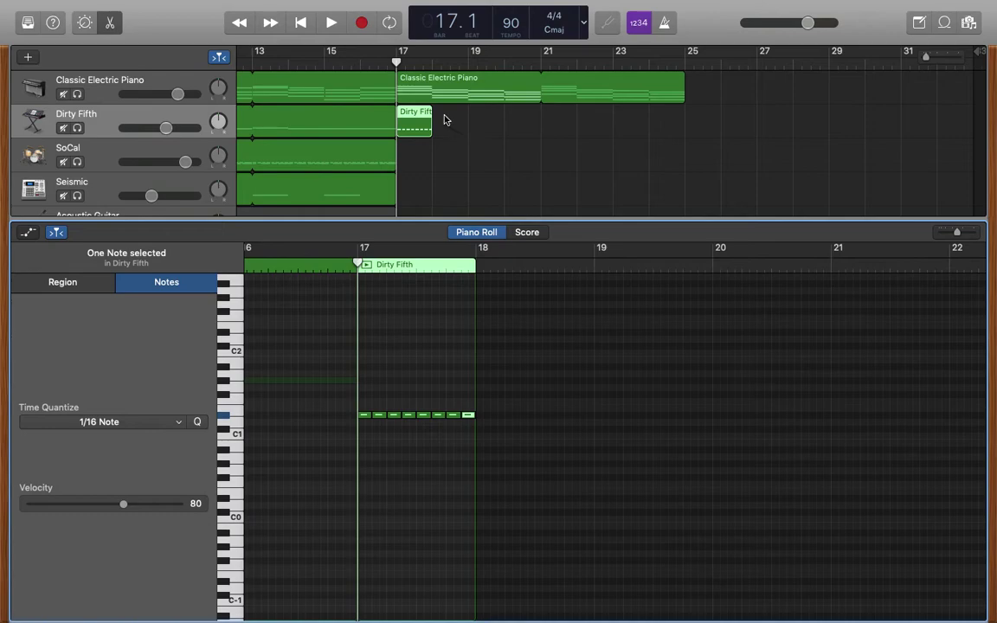
drag(437, 116, 534, 122)
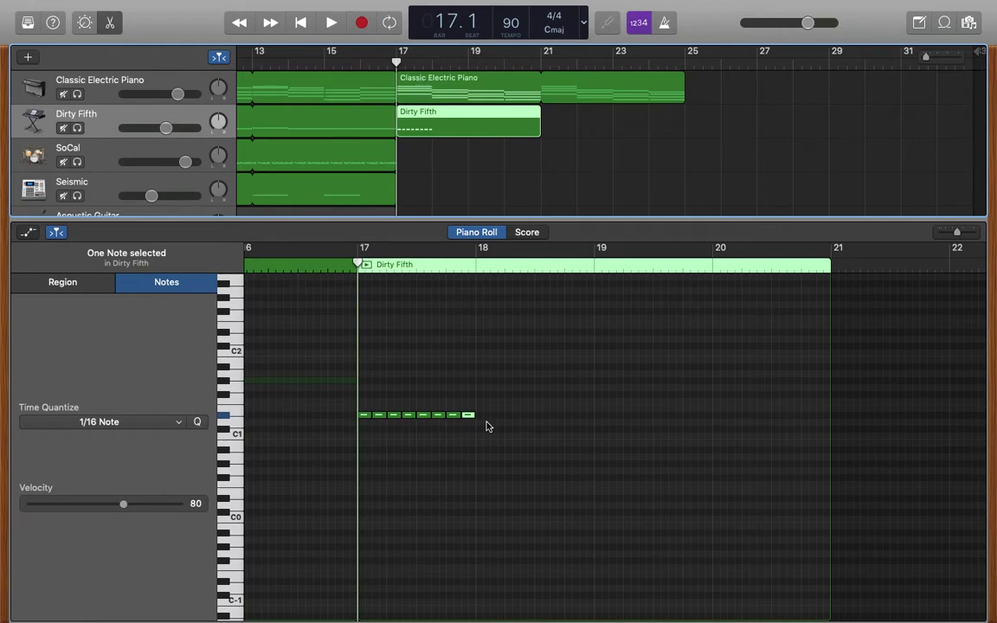
Step: Audition the lowest notes of the Classic Electric Piano chords in bars 18, 19 and 20
click(199, 82)
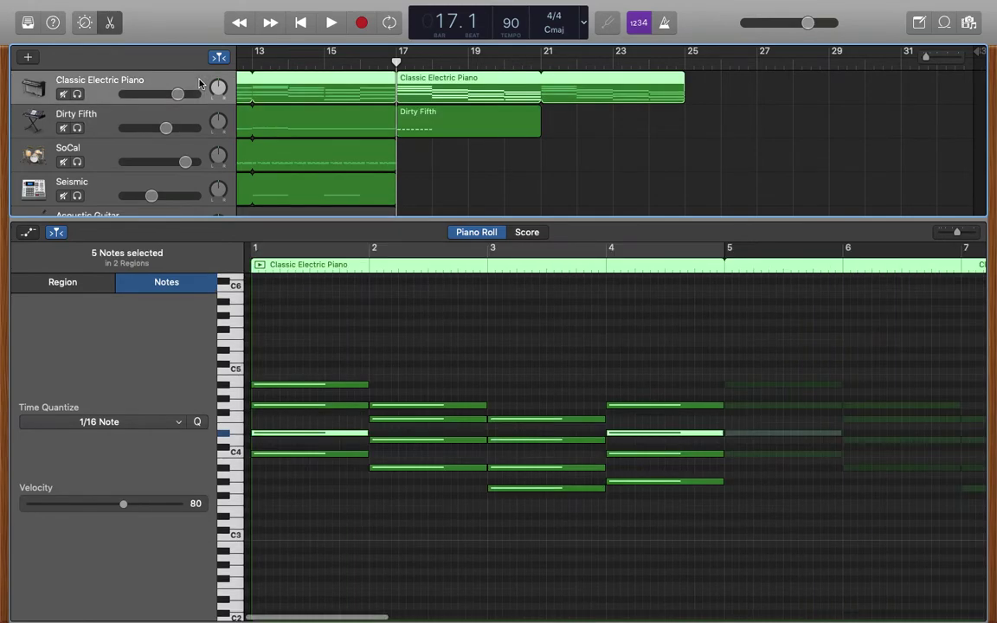
scroll(400, 382, down, 3)
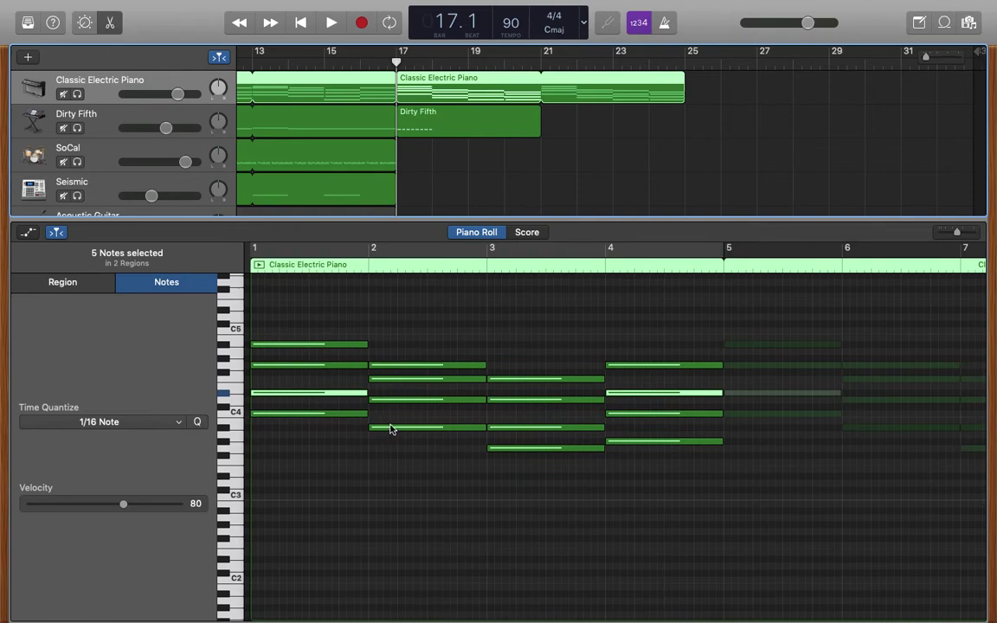
mouse_move(392, 430)
scroll(392, 430, right, 15)
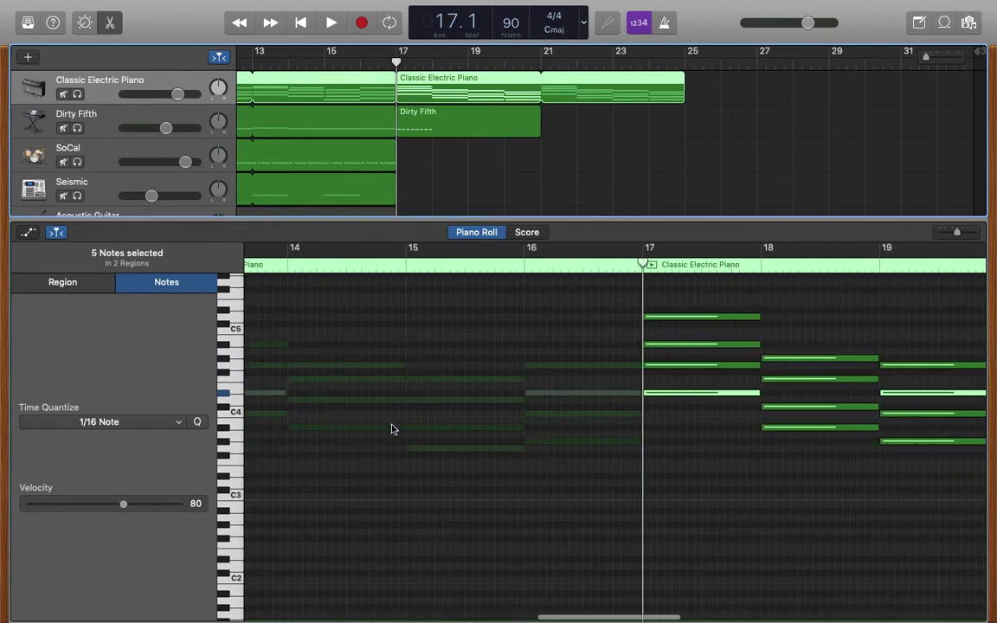
scroll(392, 430, left, 3)
scroll(392, 430, right, 2)
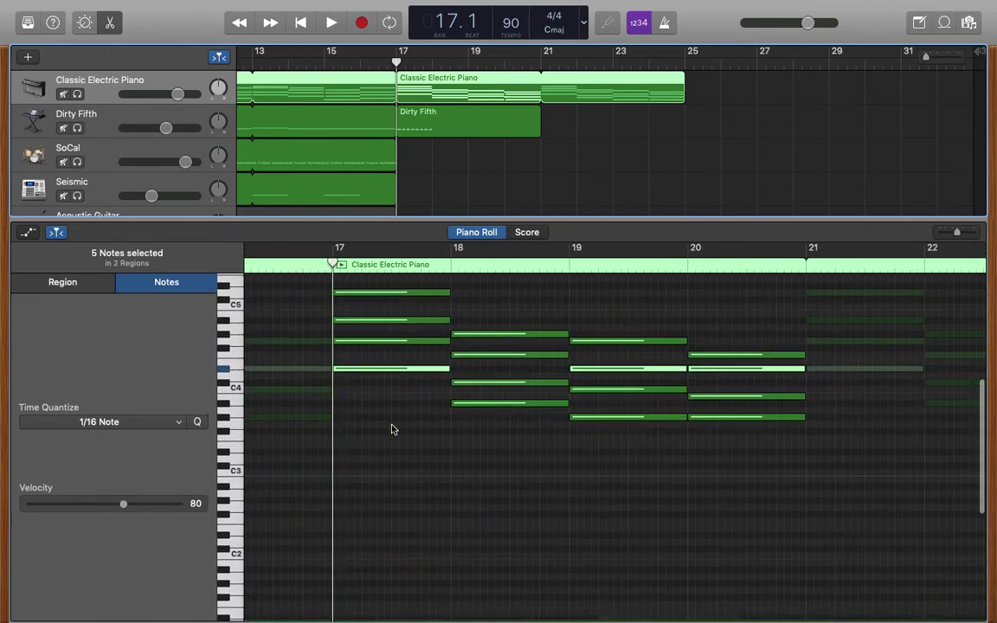
click(464, 405)
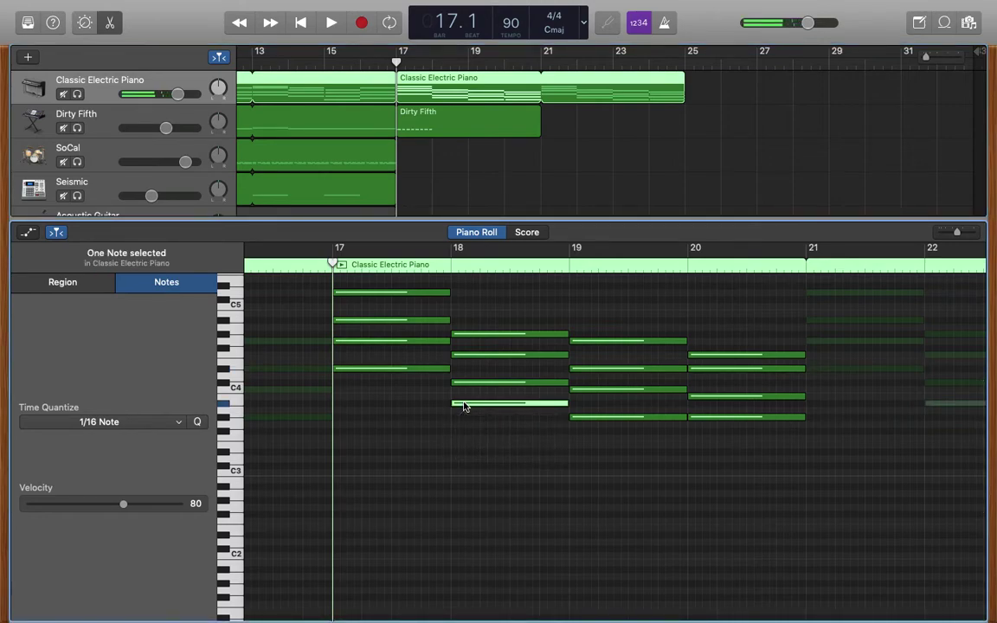
click(578, 418)
click(717, 419)
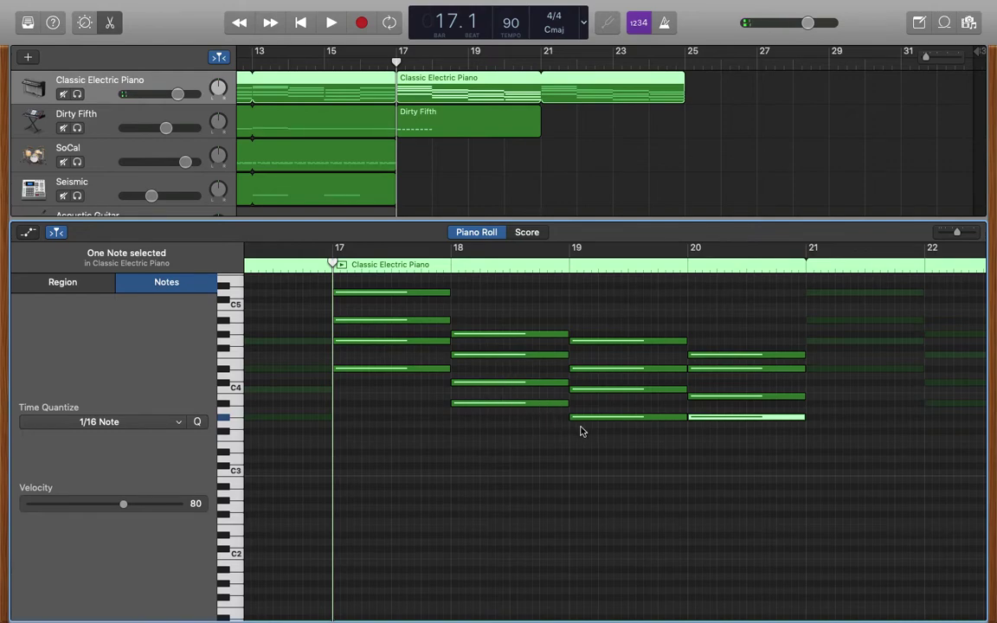
Step: Audition A#1 on the Dirty Fifth track and copy all eight D#1 notes in bar 17
click(126, 118)
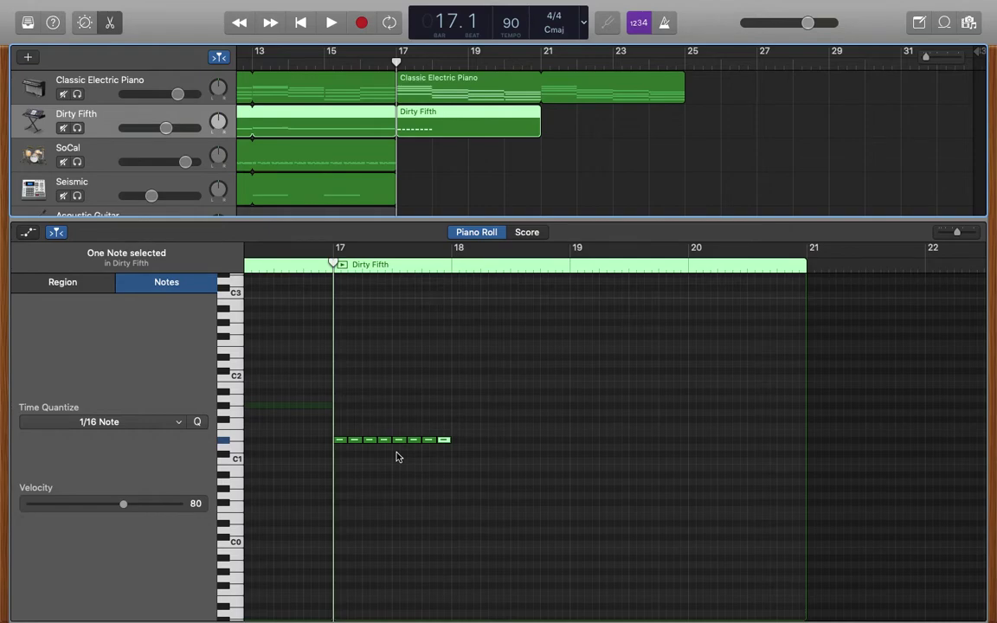
click(225, 394)
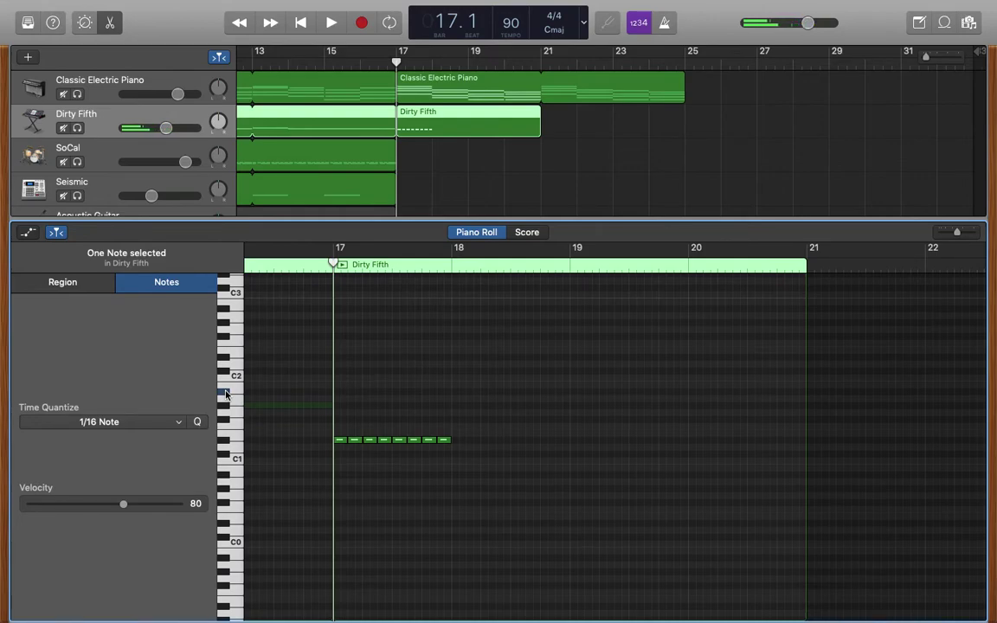
drag(448, 458, 337, 432)
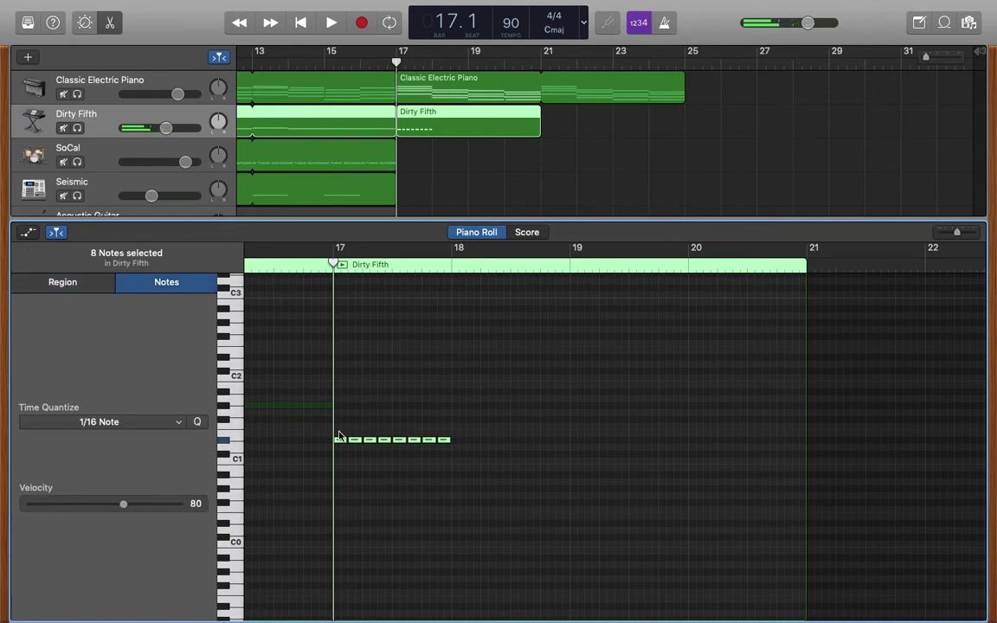
right_click(444, 443)
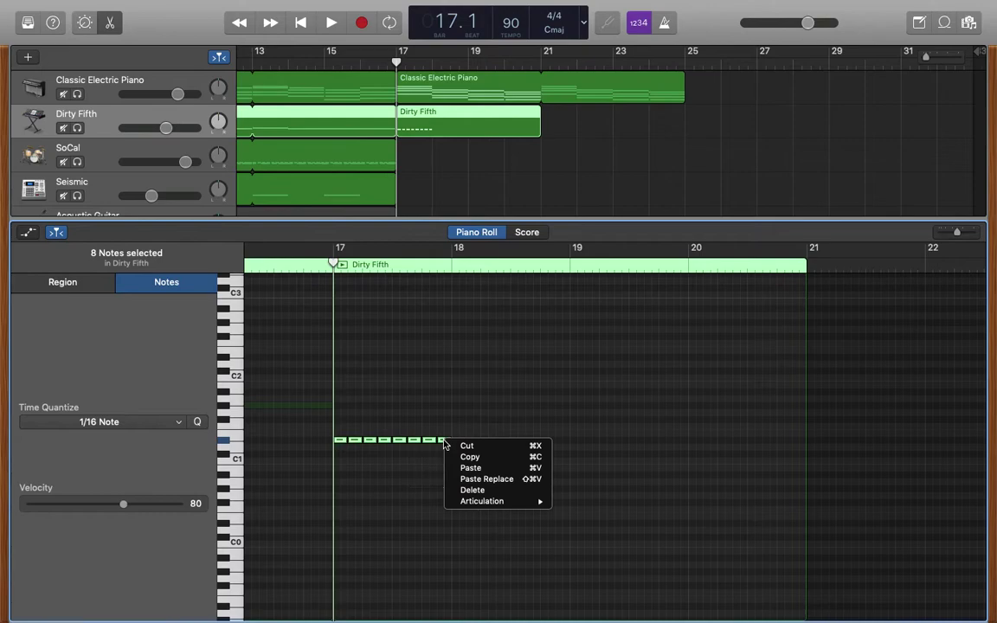
click(469, 457)
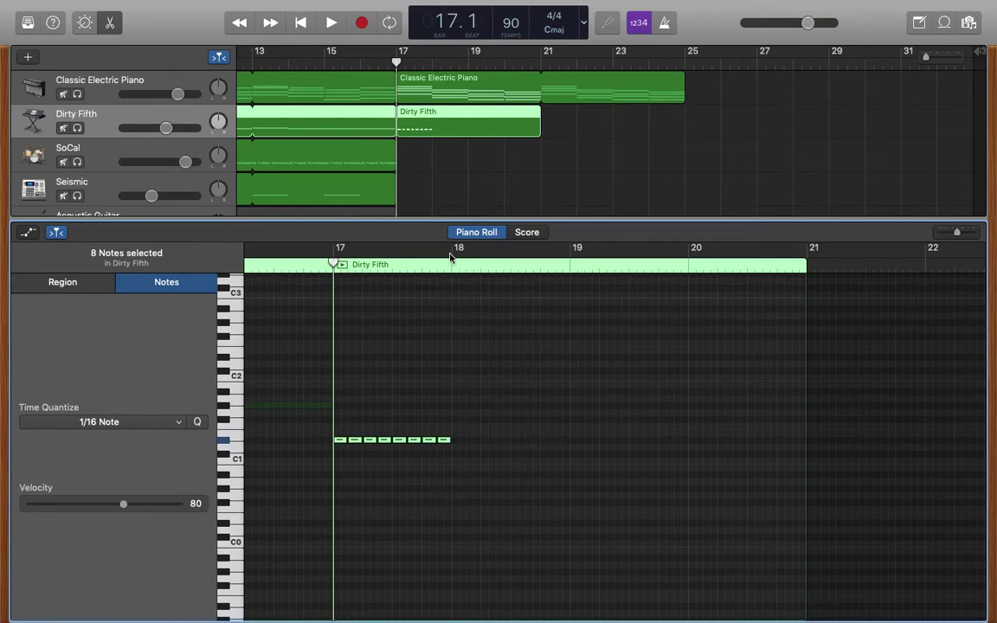
Step: Paste the copied notes at bar 18 of the Dirty Fifth region and raise them to A#1
drag(334, 264, 451, 266)
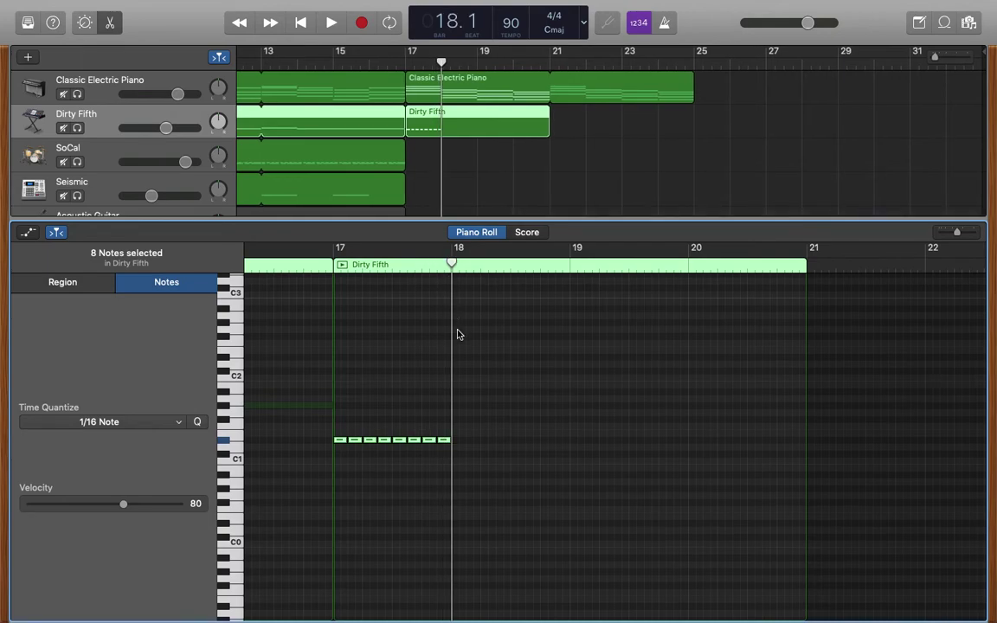
click(456, 397)
right_click(456, 398)
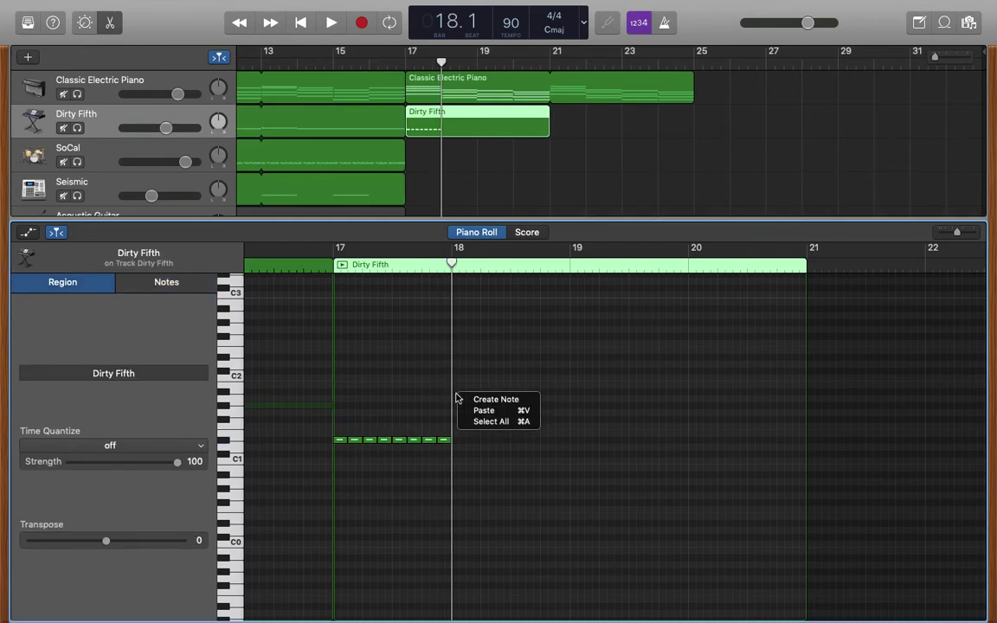
click(477, 411)
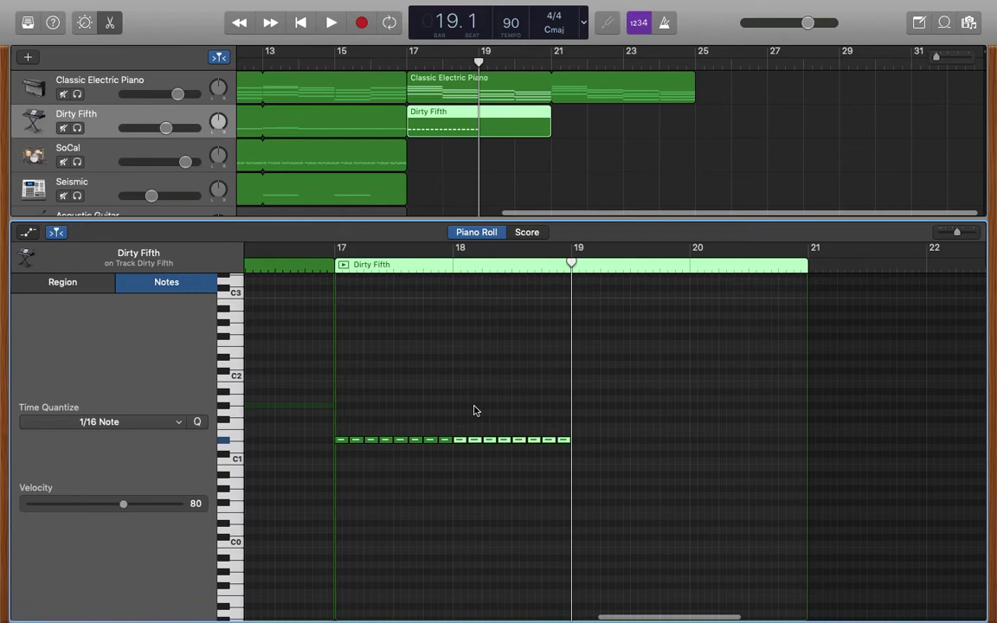
click(461, 442)
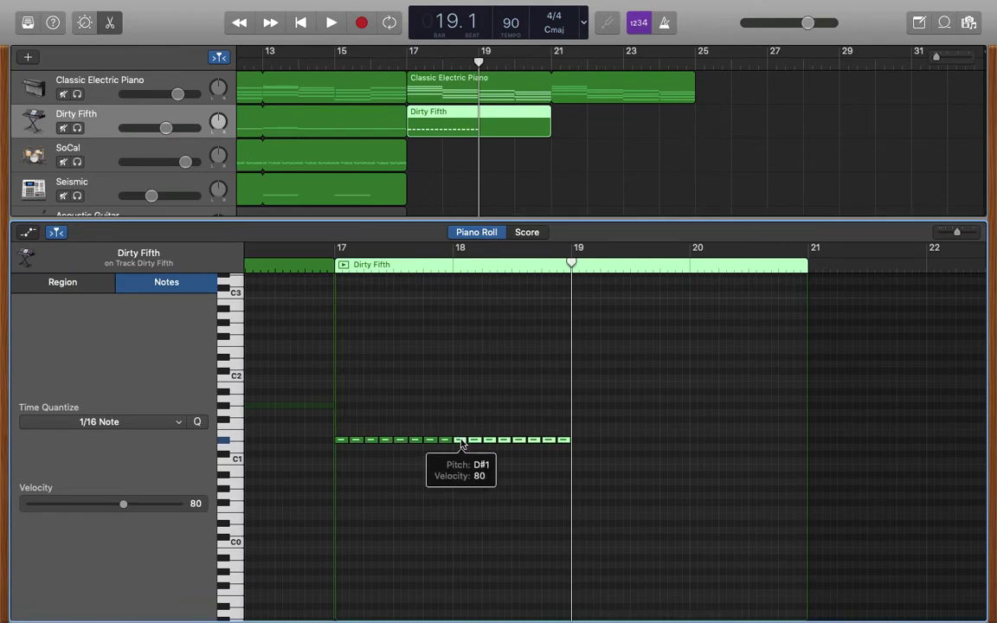
drag(461, 442, 462, 394)
Step: Paste the copied notes at bar 19 of the Dirty Fifth region and raise them to G#1
scroll(689, 377, right, 4)
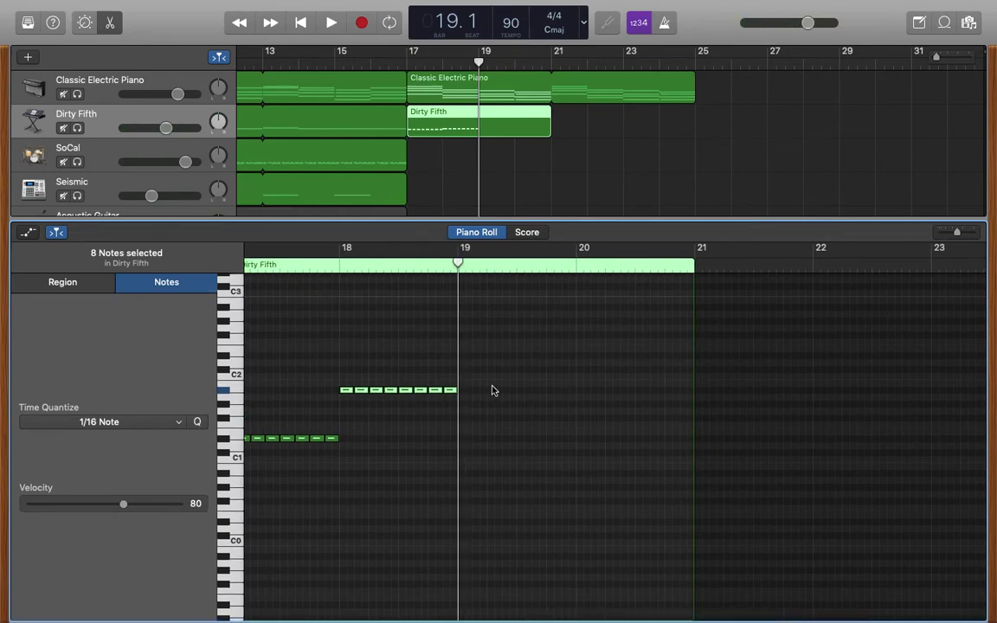
click(223, 409)
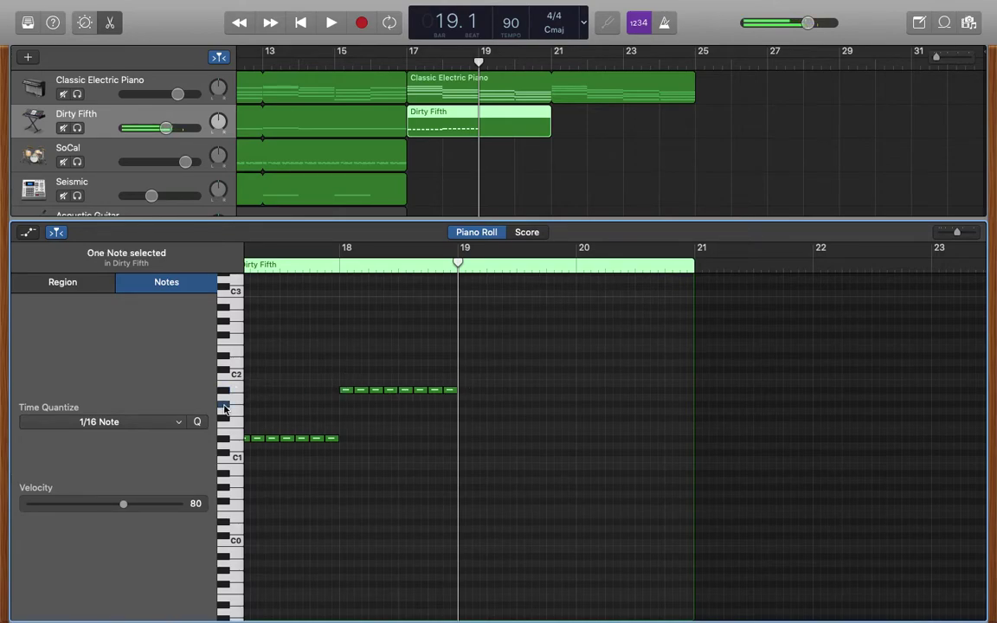
click(461, 410)
right_click(460, 410)
click(484, 421)
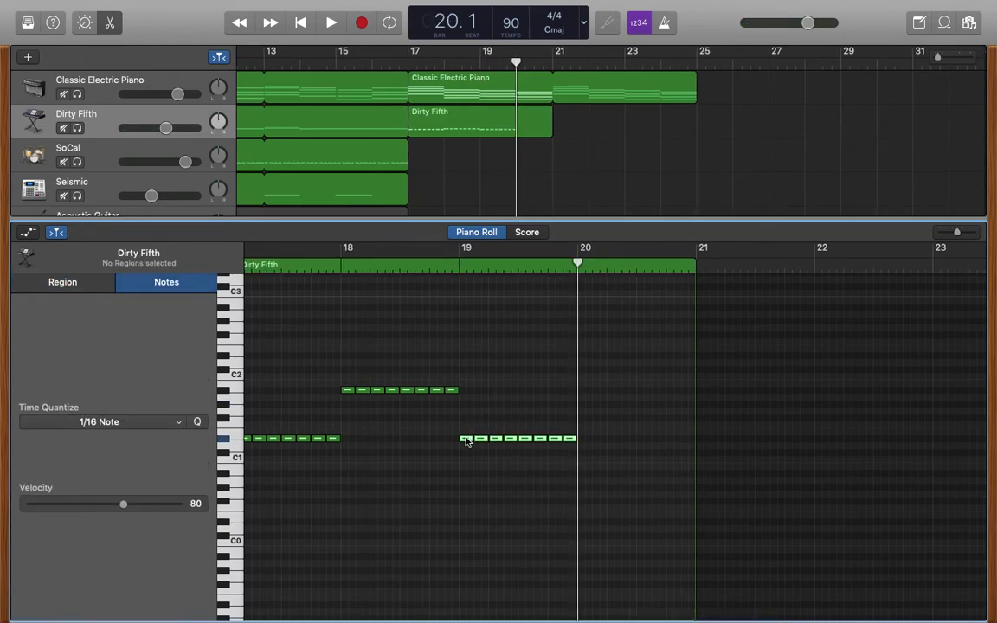
click(466, 442)
drag(465, 441, 464, 409)
Step: Paste the copied notes at bar 20 of the Dirty Fifth region and raise them to G#1
click(583, 410)
right_click(583, 409)
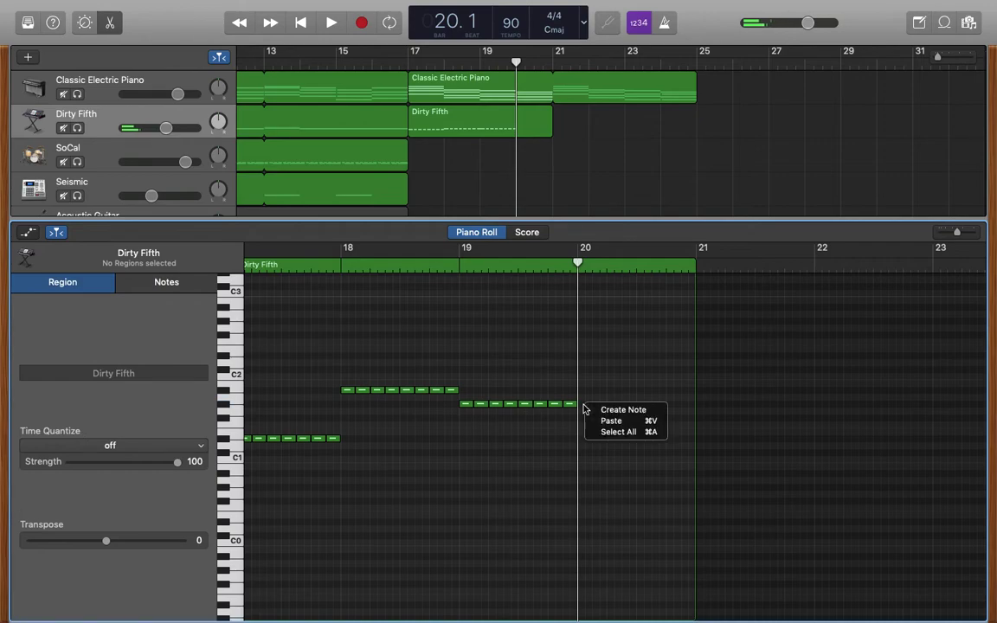
click(604, 424)
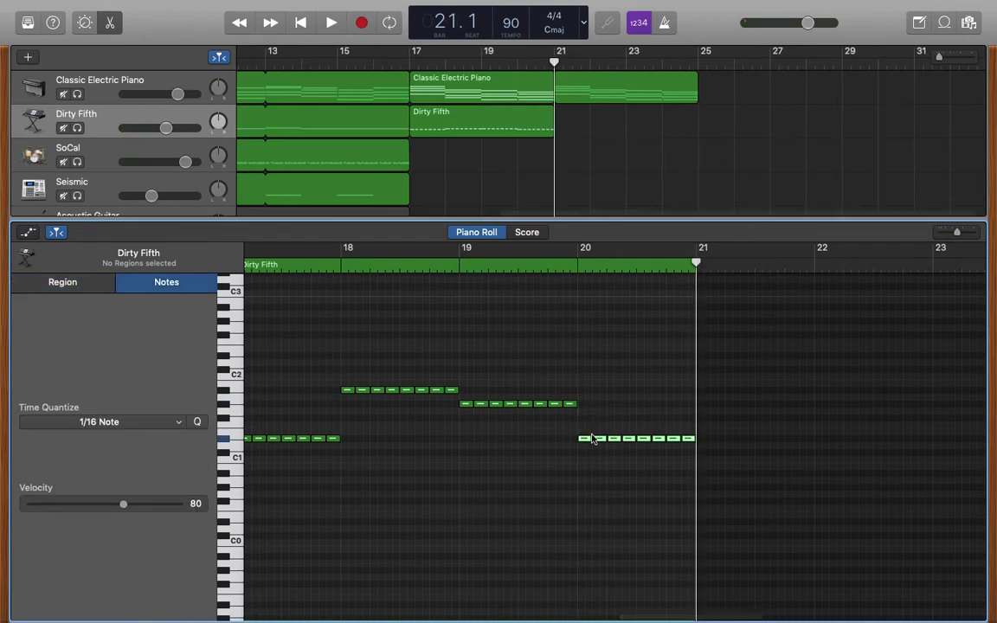
drag(583, 438, 584, 407)
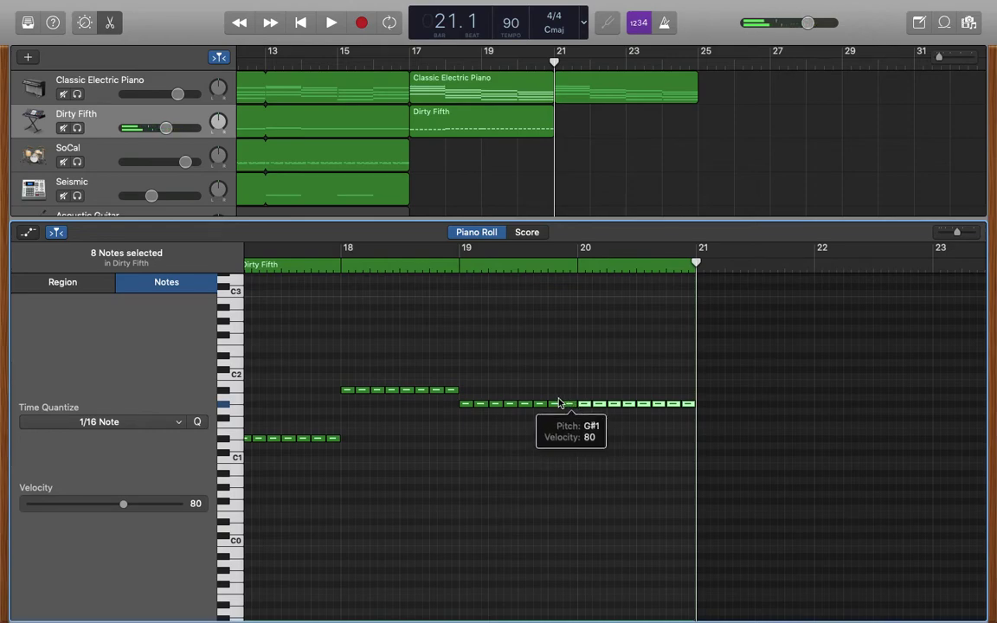
click(225, 407)
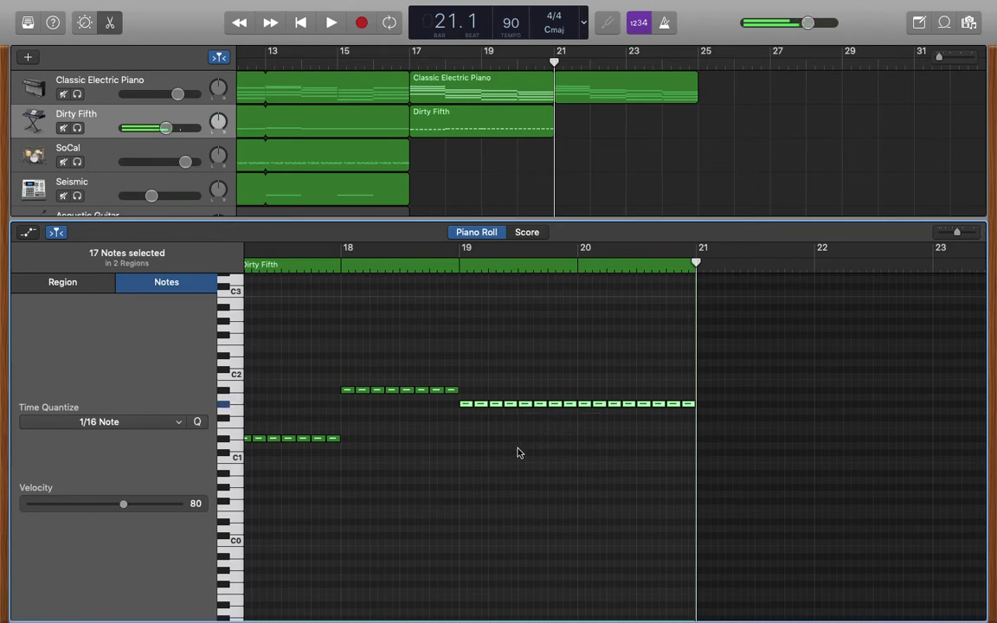
Step: Return the playhead to bar 17 and loop the new Dirty Fifth region up to bar 25
scroll(518, 451, left, 5)
scroll(519, 452, right, 3)
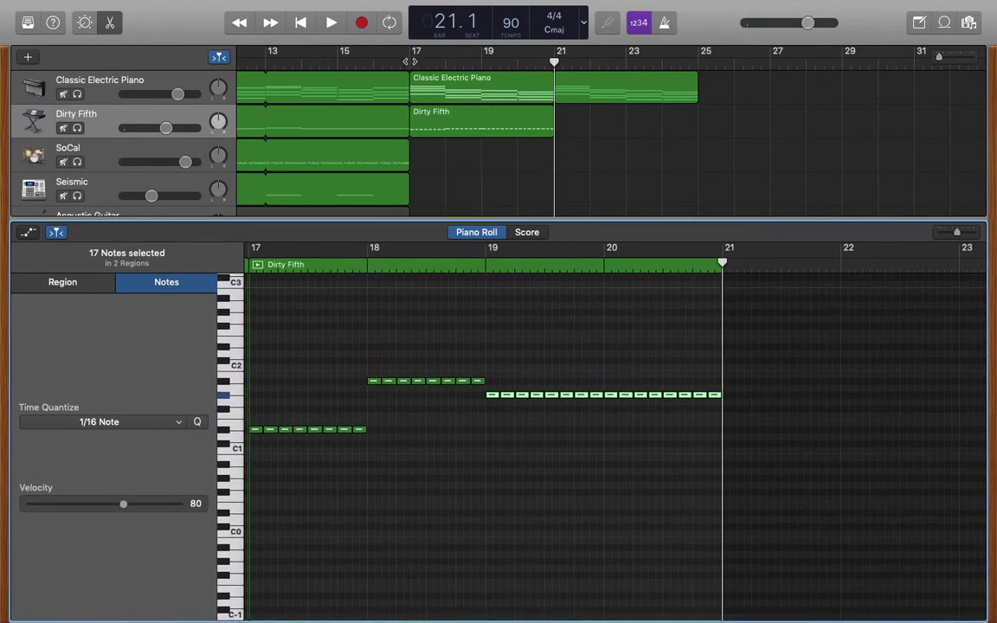
click(411, 62)
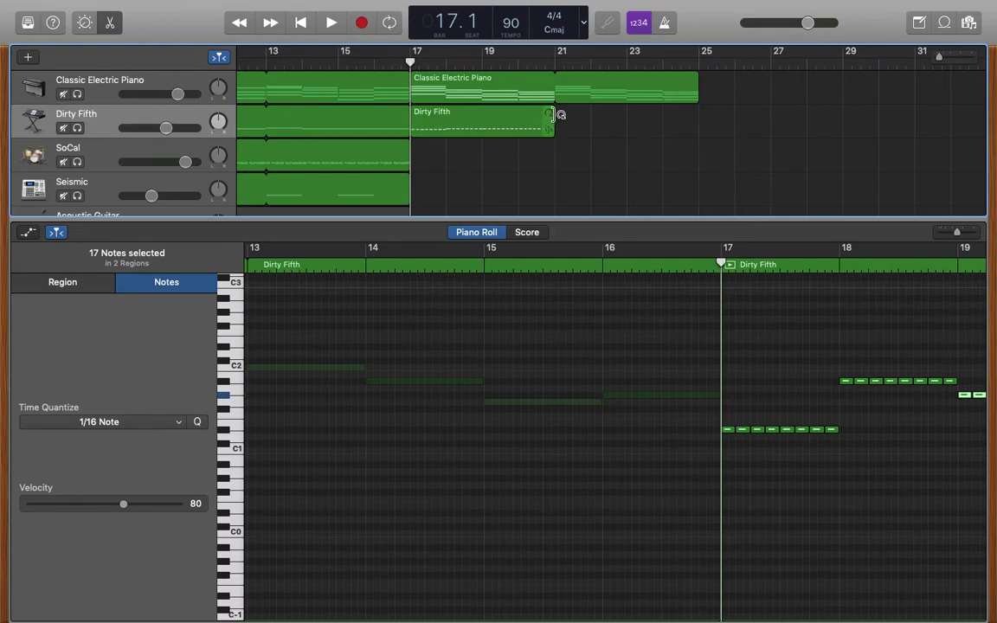
drag(550, 113, 704, 121)
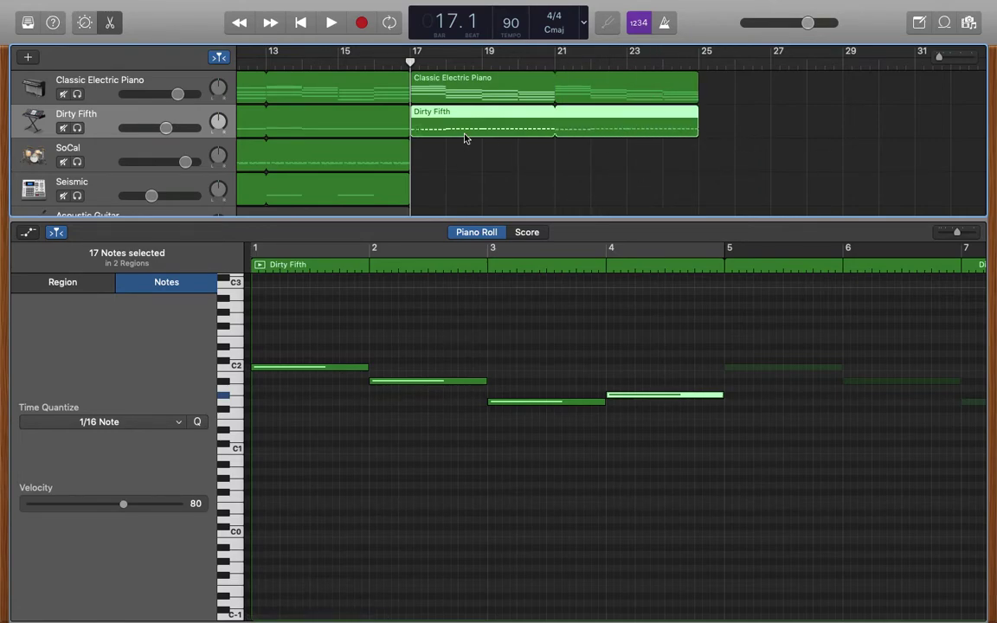
Step: Play the new section from bar 17 to hear the bass with the chords, and stop playback in bar 20
scroll(431, 366, up, 3)
scroll(431, 366, right, 15)
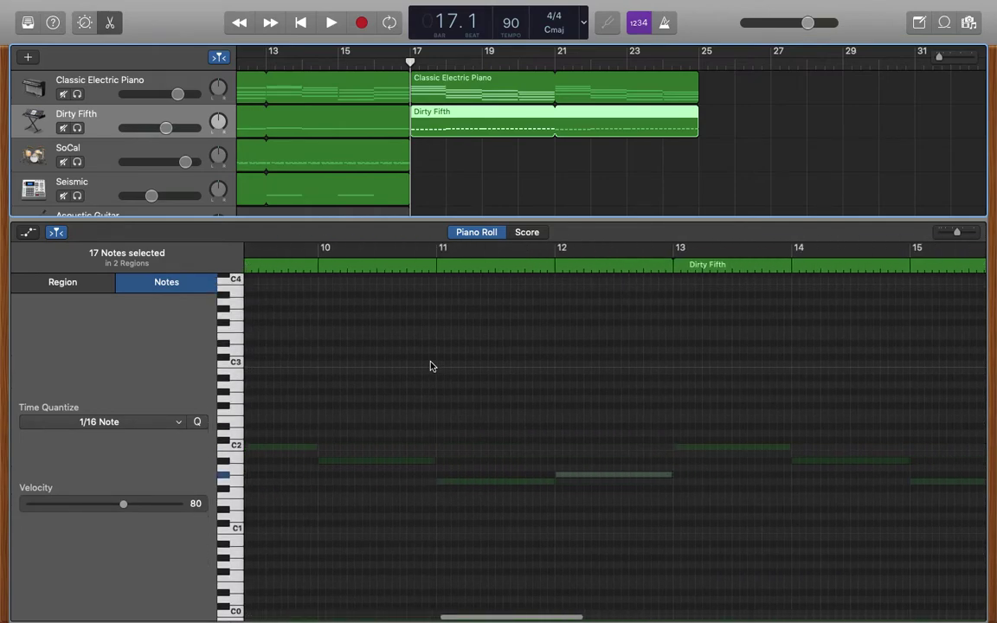
scroll(431, 366, right, 4)
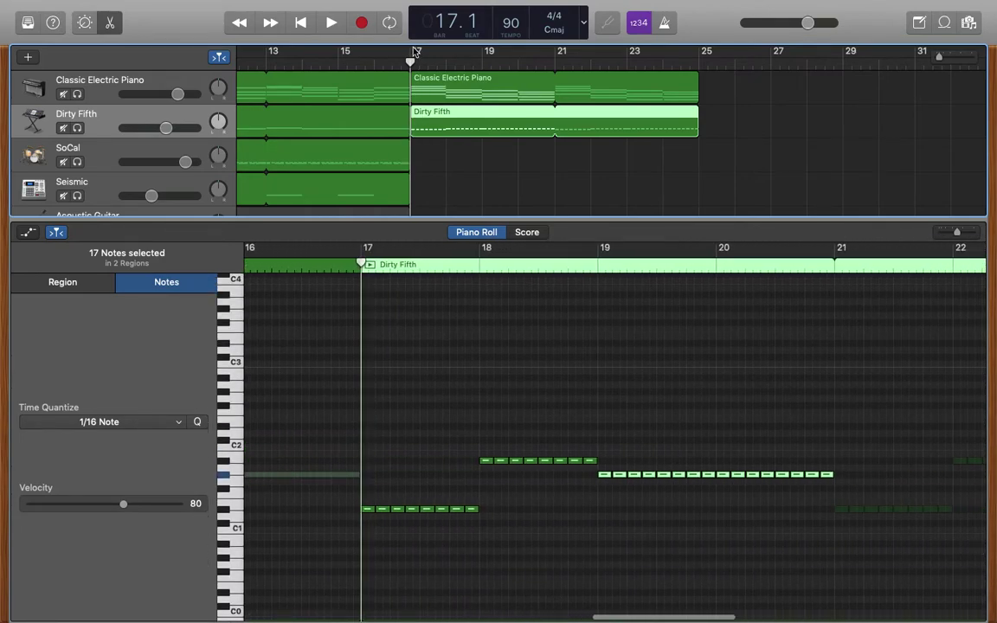
click(326, 22)
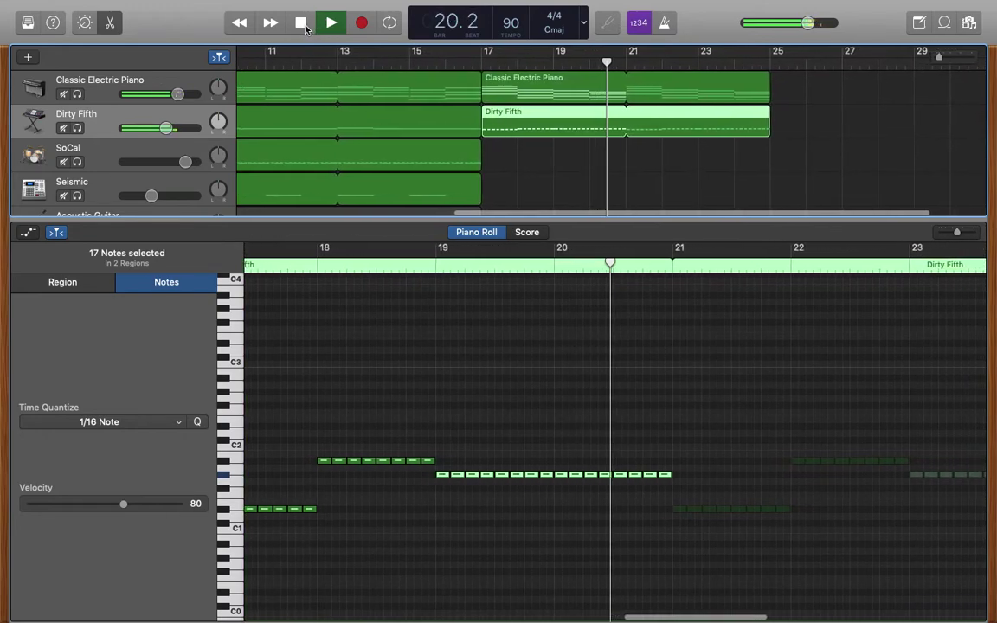
click(302, 24)
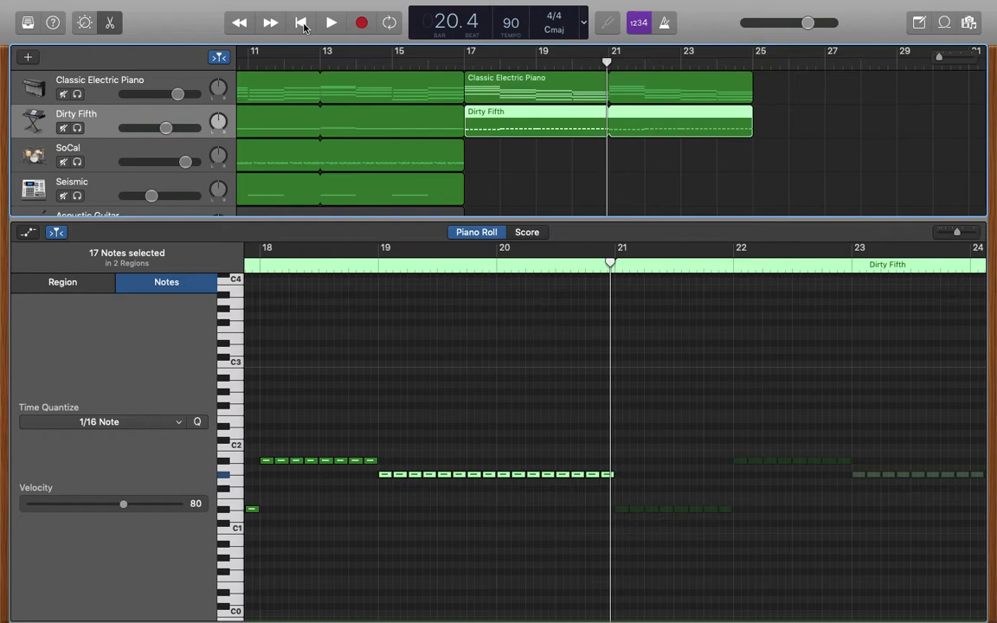
Step: Extend the looped SoCal drum region from bar 17 to bar 25
scroll(452, 363, left, 5)
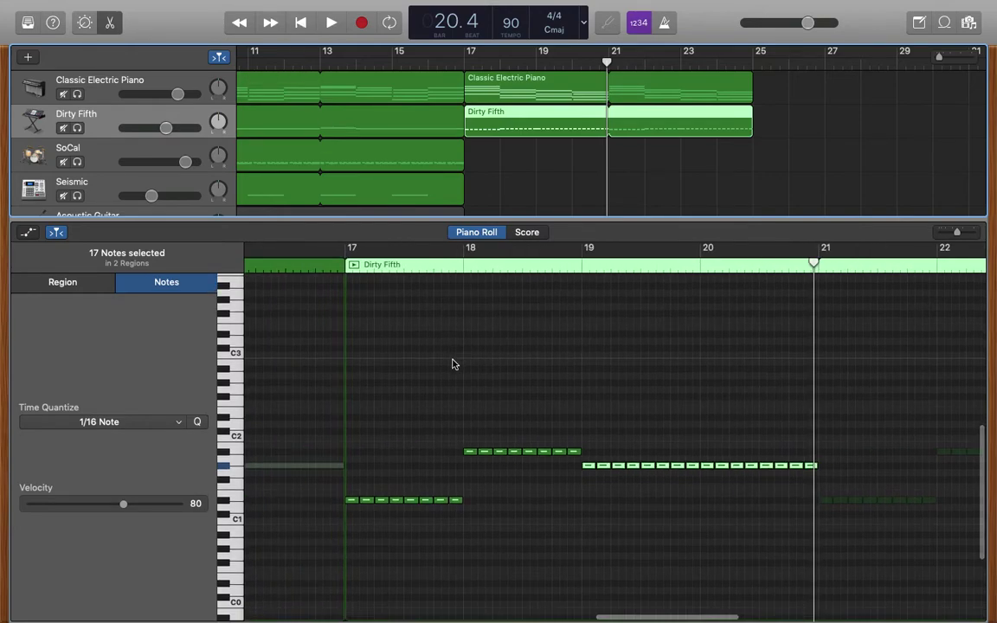
scroll(451, 364, left, 1)
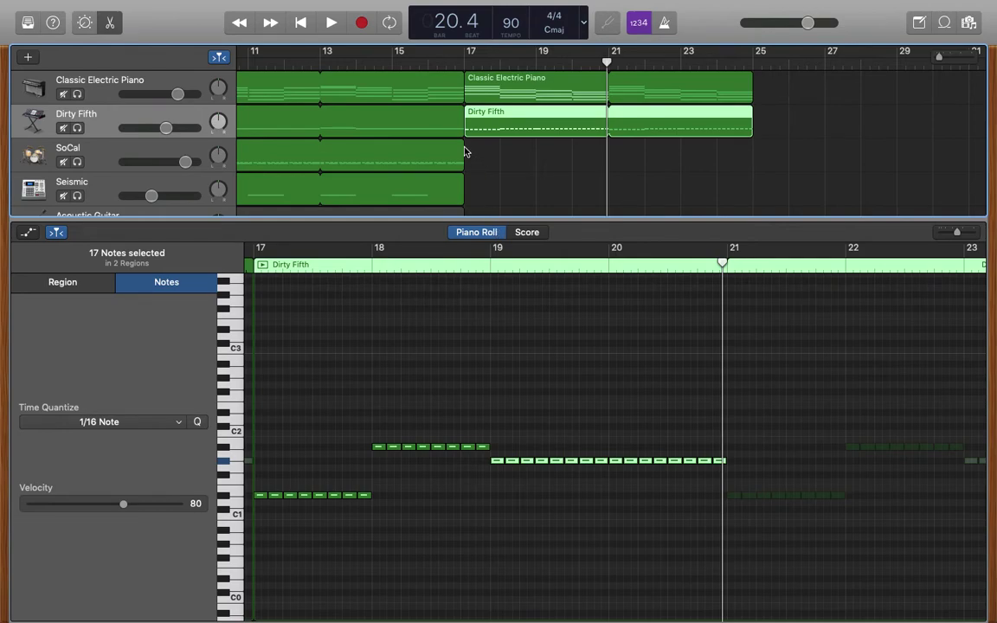
drag(470, 148, 755, 154)
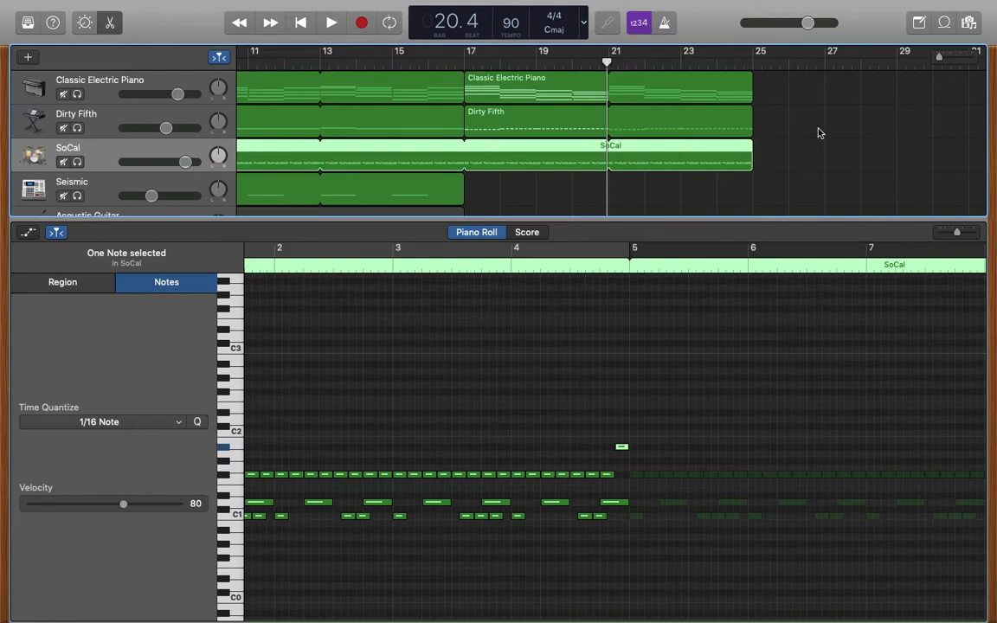
Step: Create a new software instrument track and move it below the Acoustic Guitar track
scroll(817, 133, down, 3)
scroll(819, 133, down, 1)
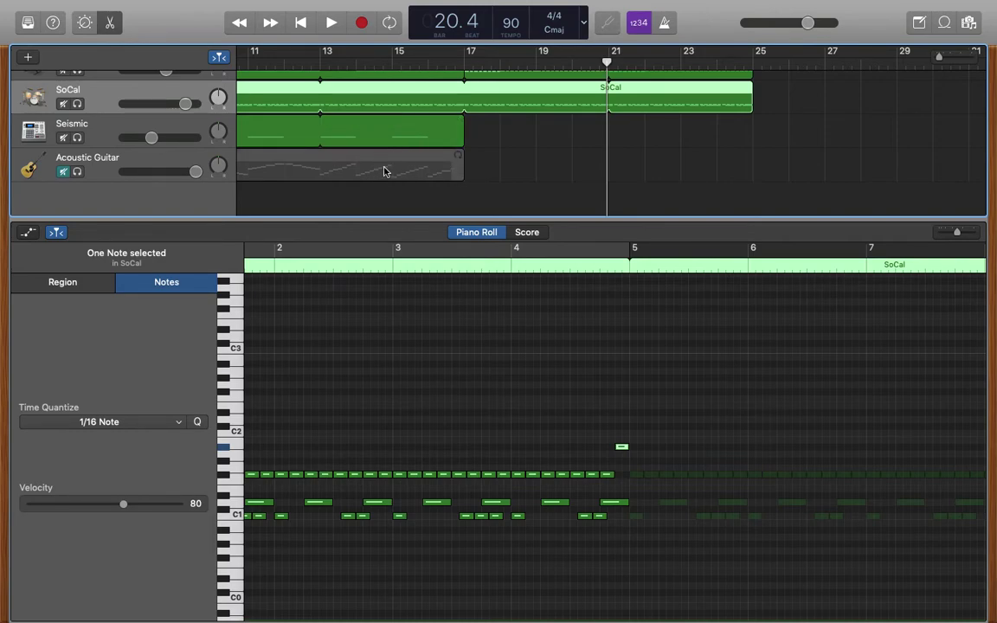
scroll(502, 139, up, 4)
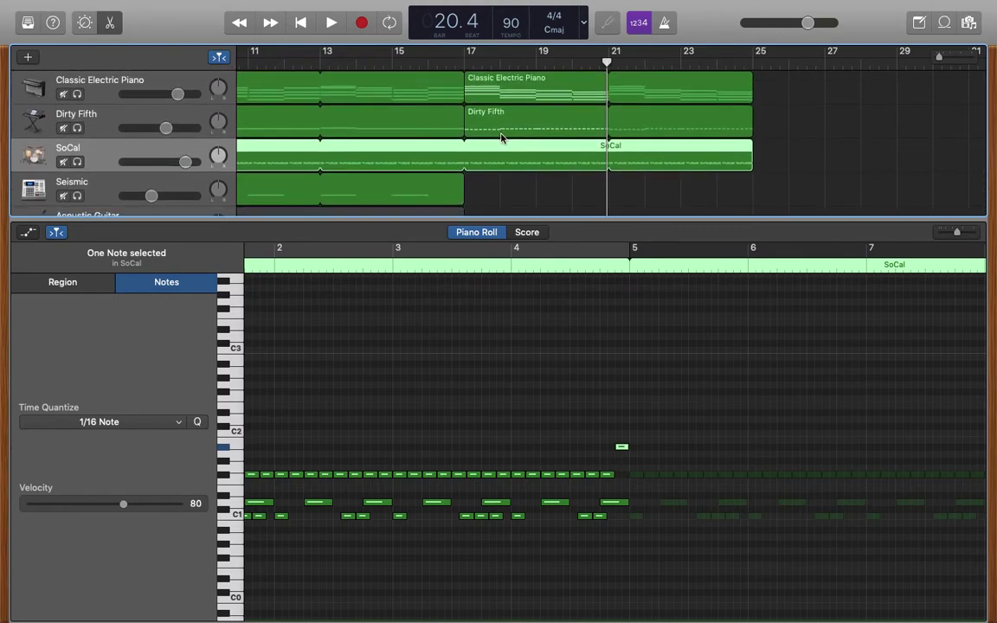
scroll(500, 137, down, 4)
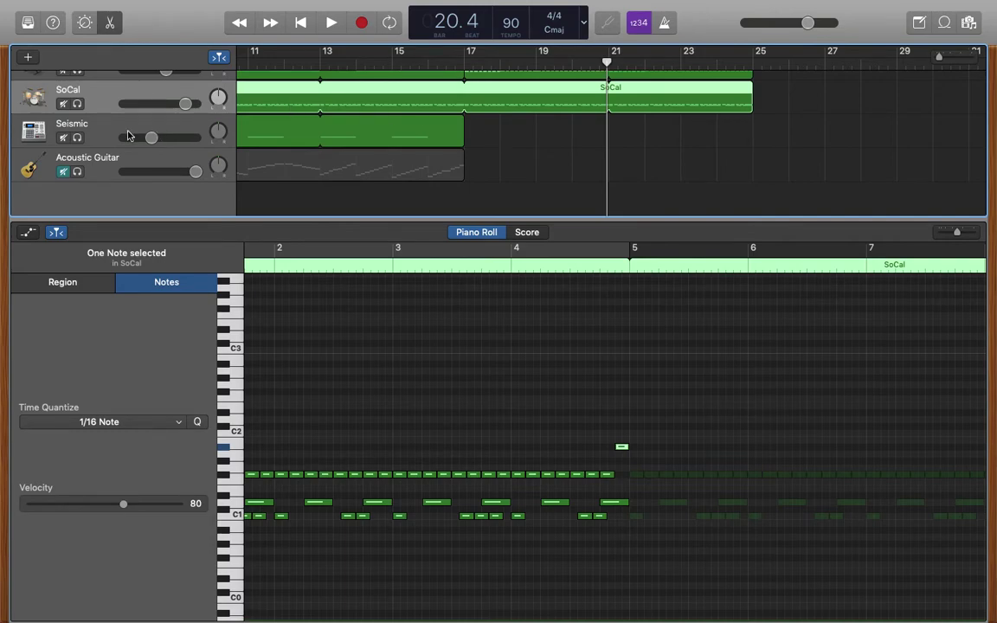
click(28, 59)
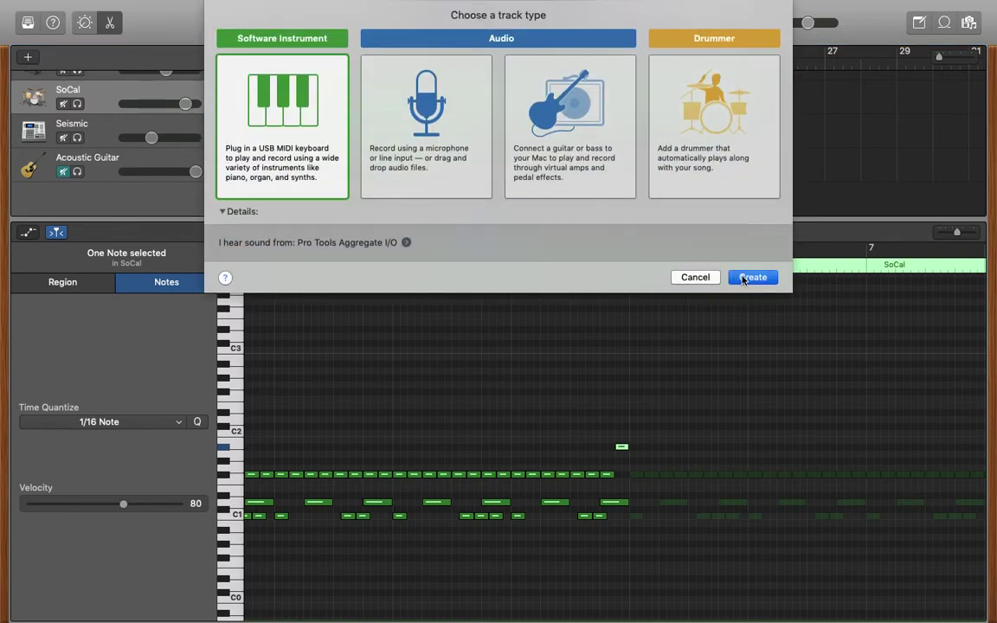
click(750, 277)
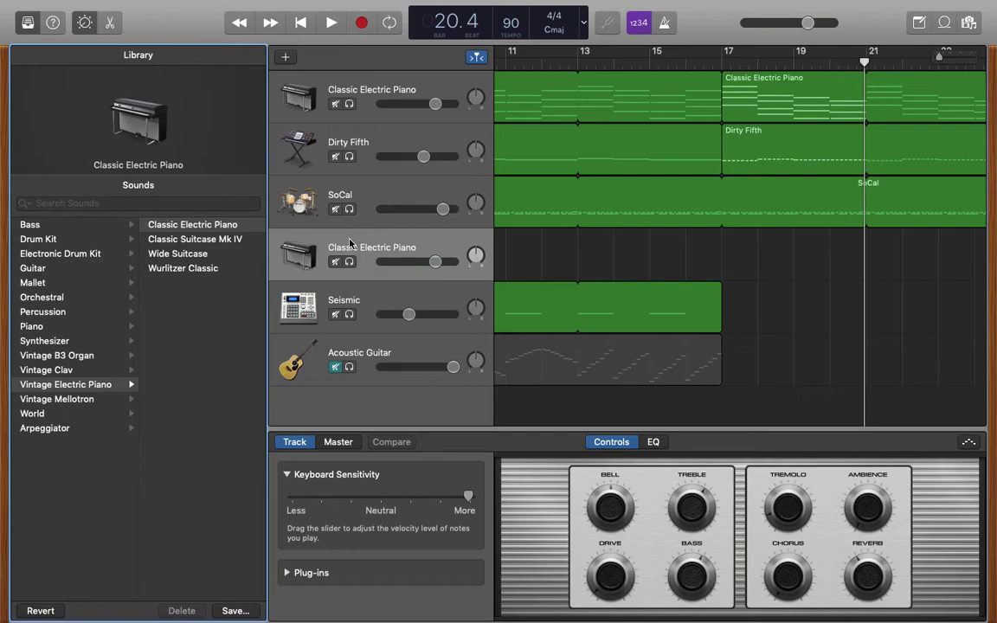
drag(350, 242, 338, 396)
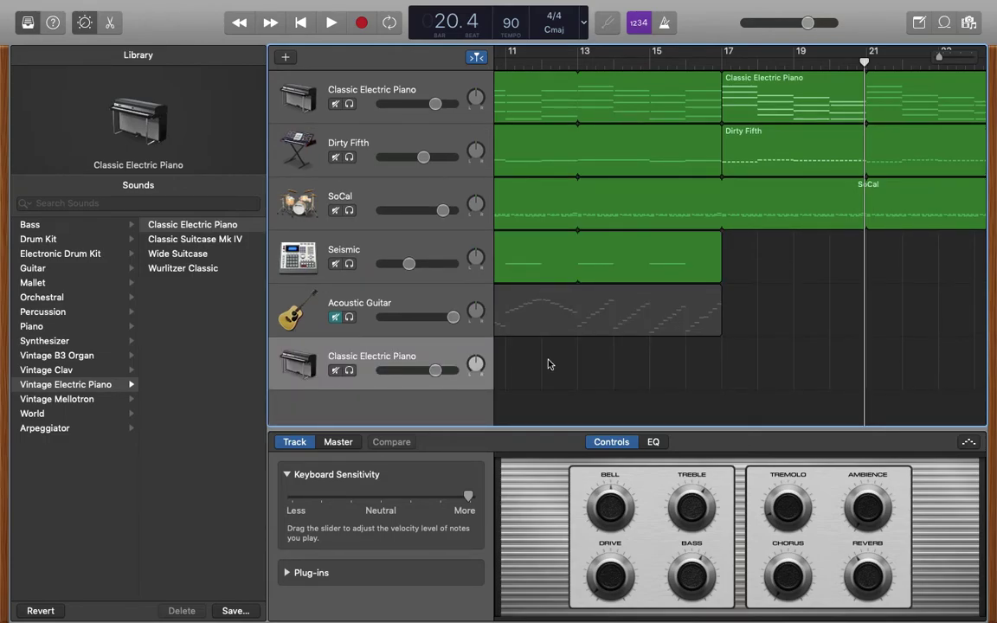
Step: Try to apply the Dreamy Bells sound from the Synthesizer Bell category to the new track
scroll(547, 364, right, 2)
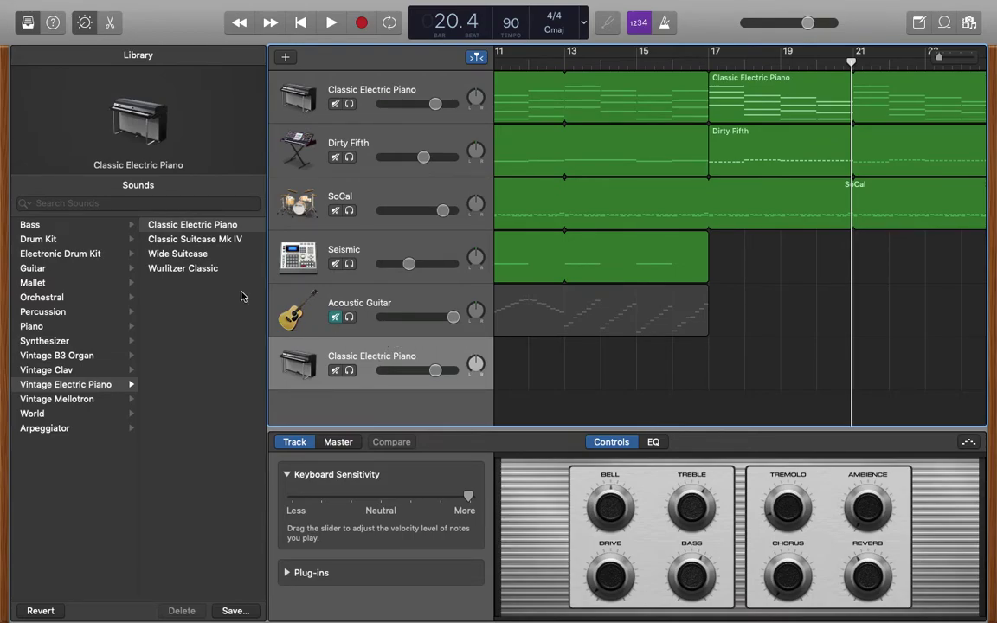
click(41, 341)
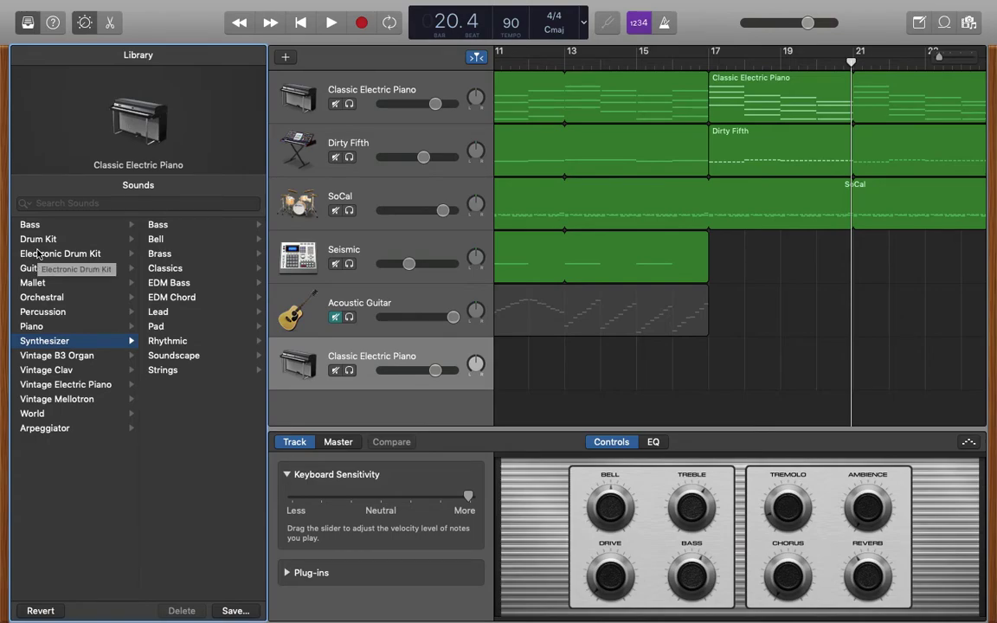
click(157, 240)
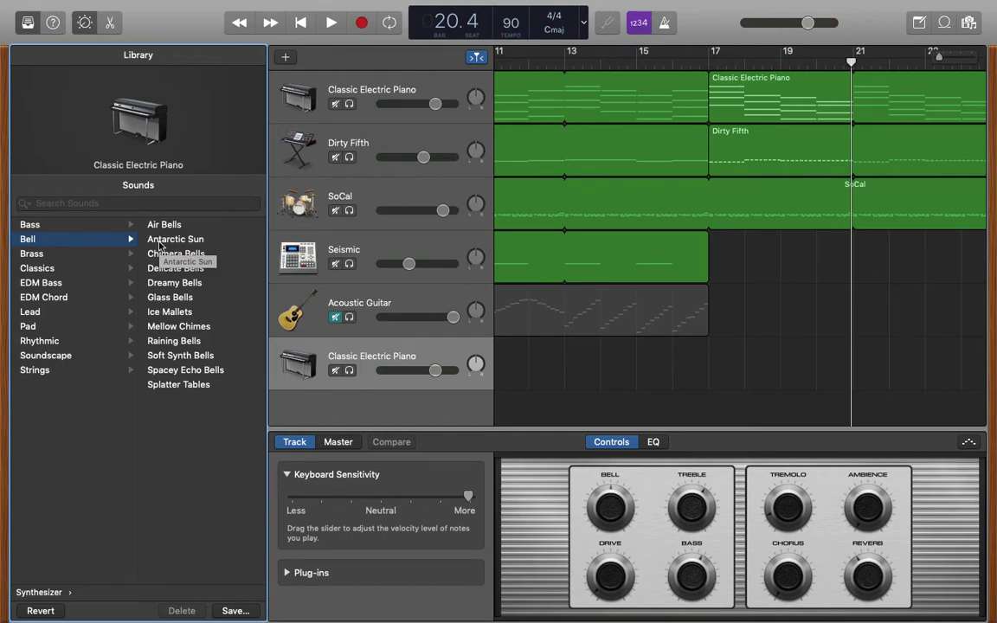
click(165, 286)
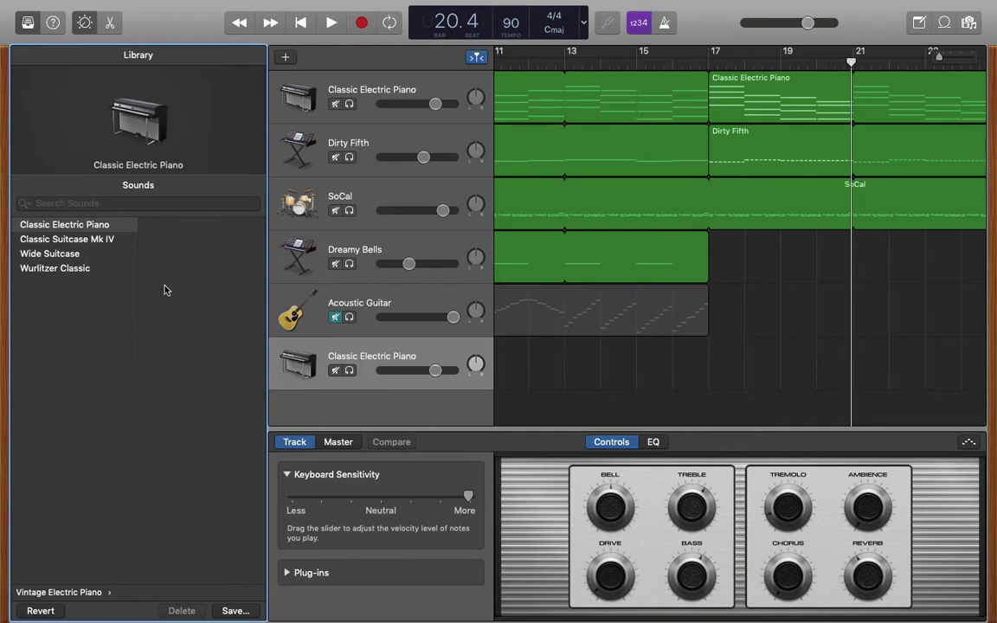
Step: Reselect the new Classic Electric Piano track below Acoustic Guitar and assign it the Synthesizer Bell sound Dreamy Bells
click(371, 356)
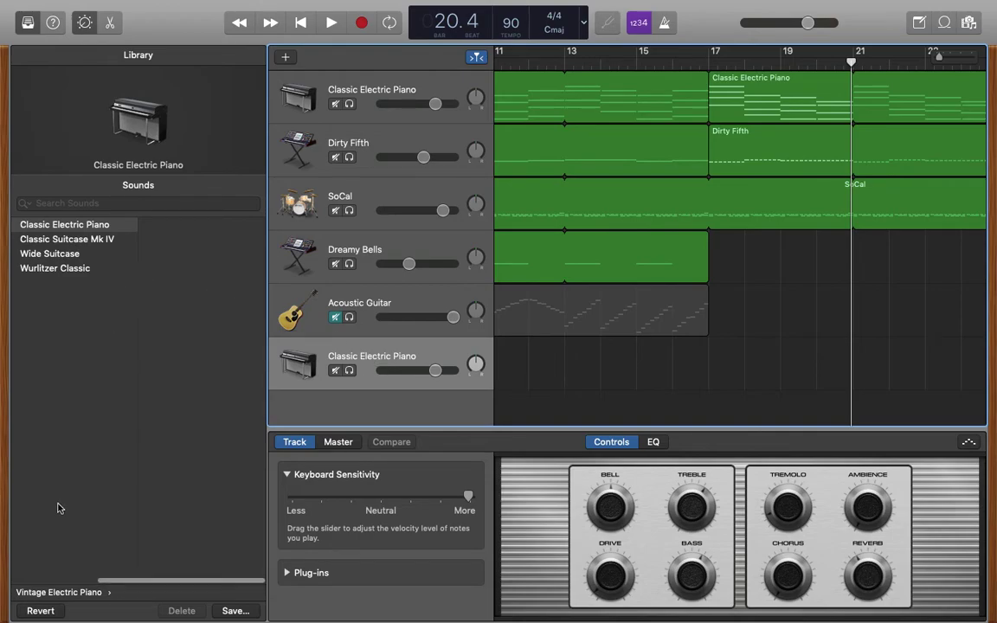
click(46, 593)
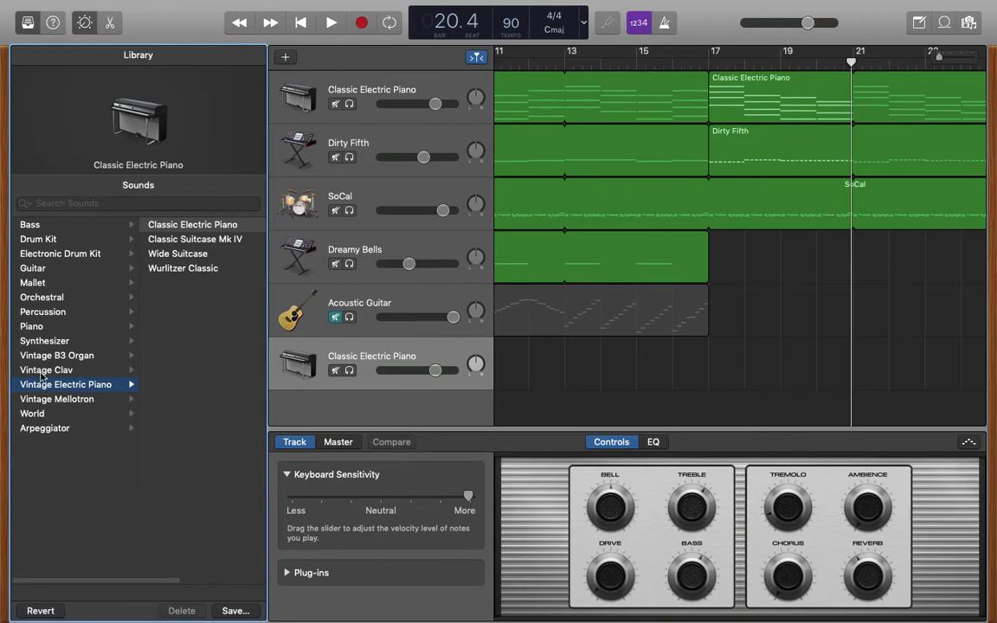
click(360, 356)
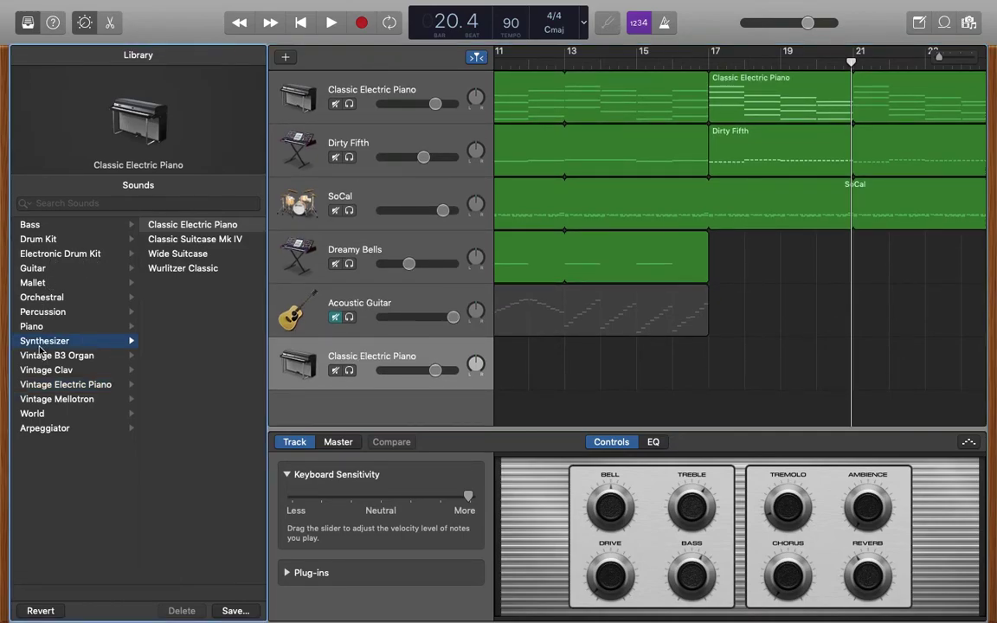
click(43, 341)
click(157, 240)
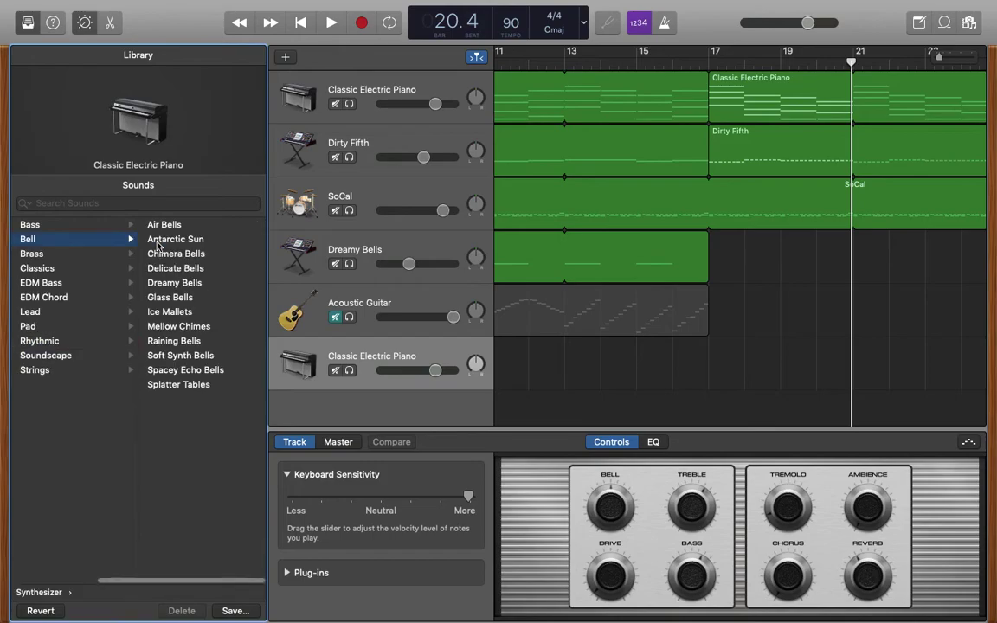
click(351, 363)
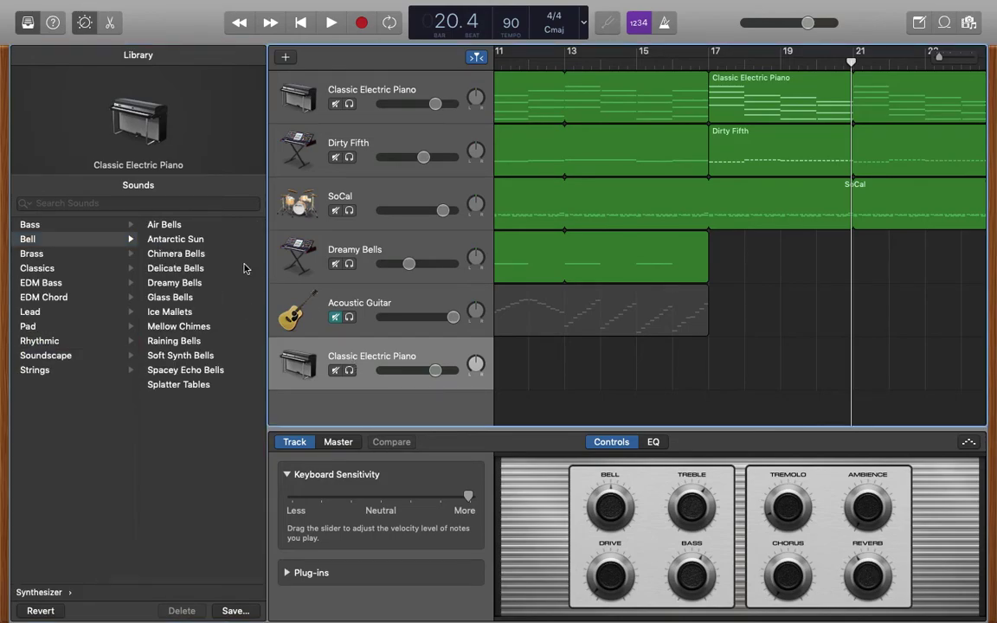
click(172, 284)
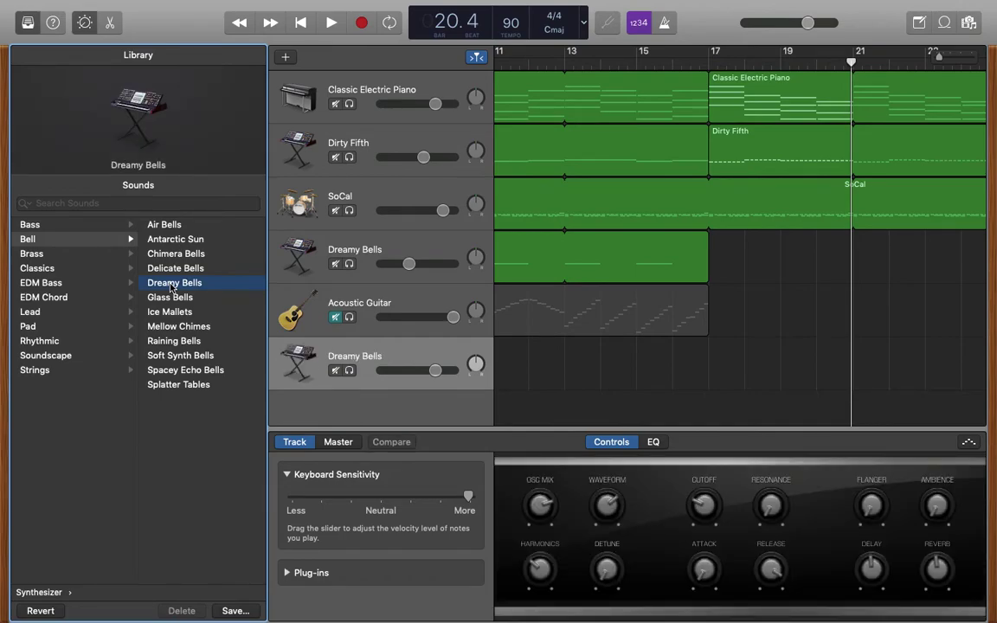
Step: Hide the Library and show the Piano Roll editor for the new Dreamy Bells track
scroll(354, 358, right, 2)
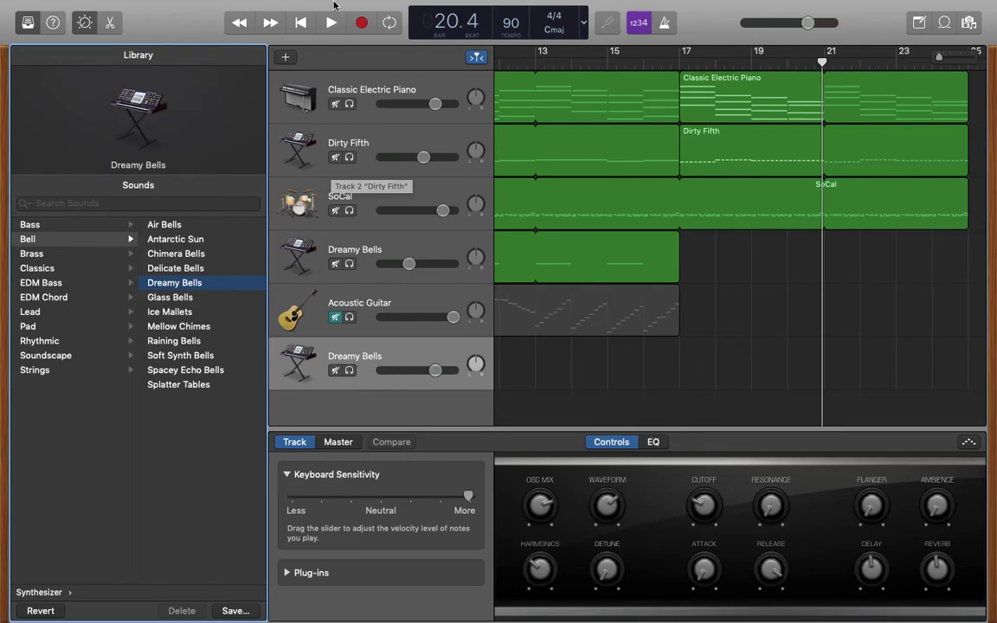
click(326, 8)
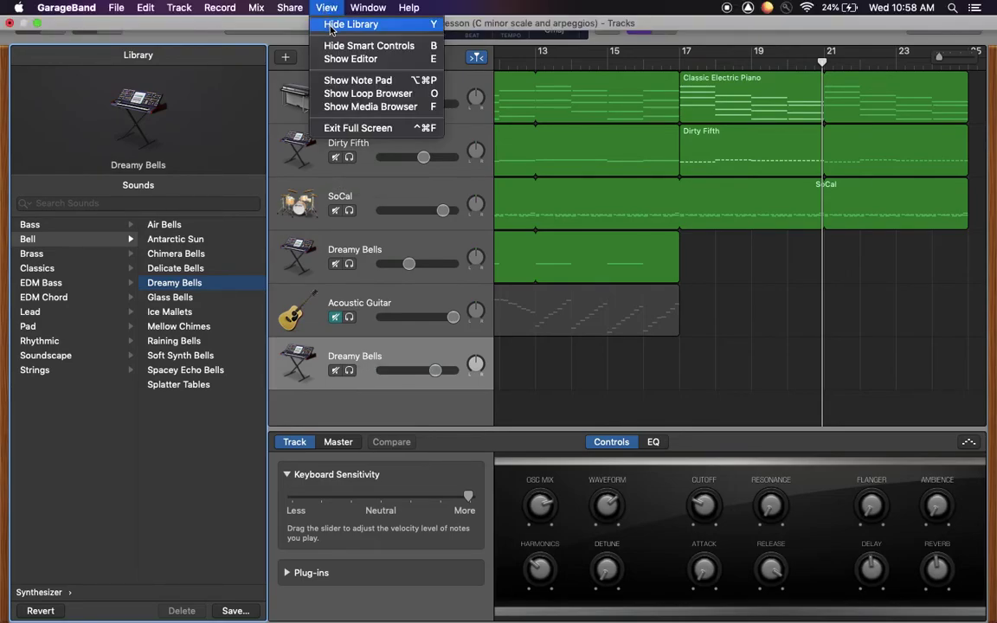
click(332, 26)
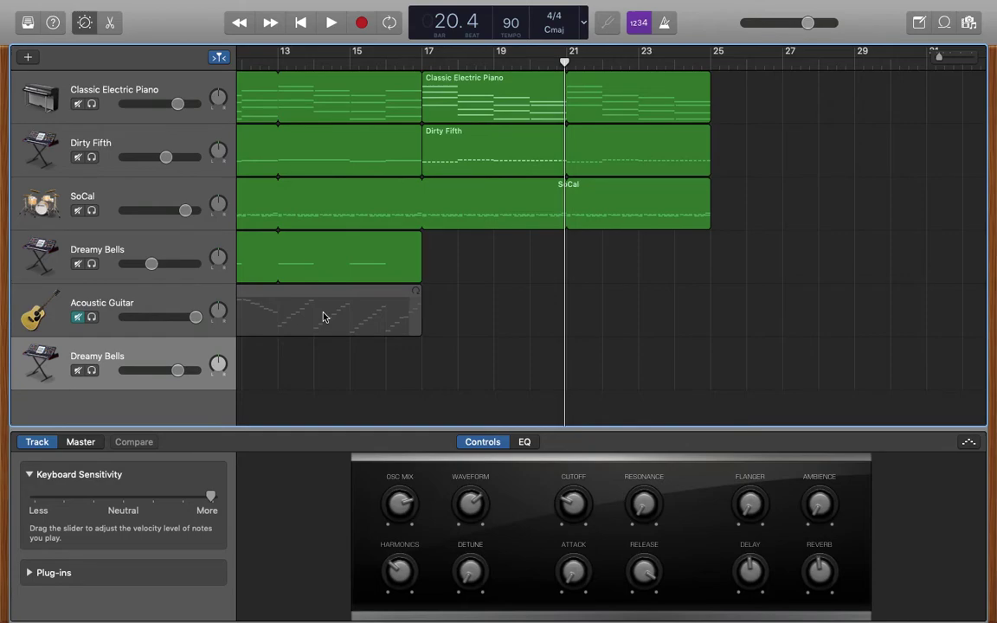
key(e)
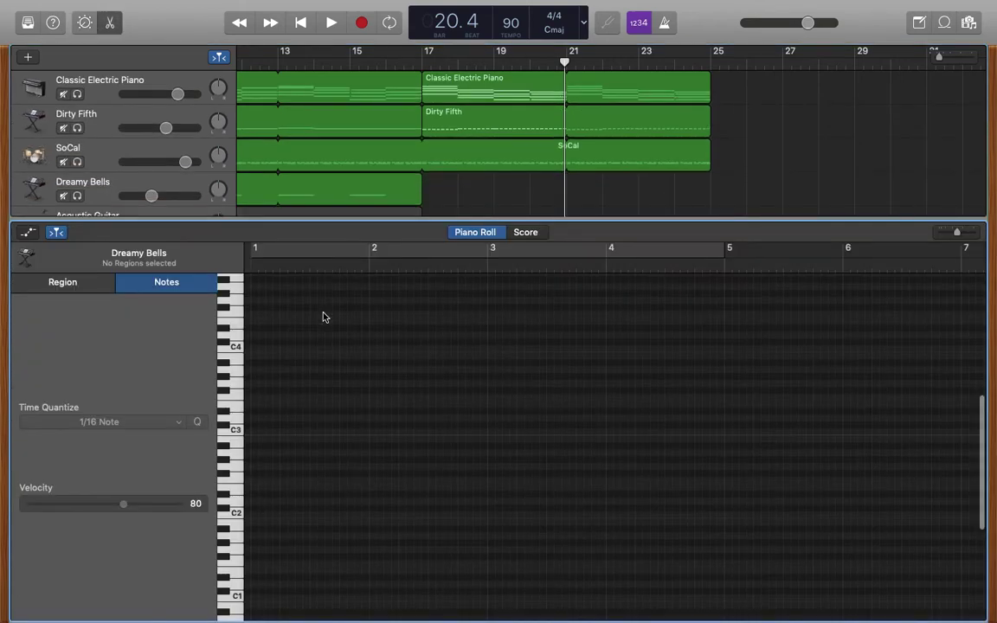
click(324, 7)
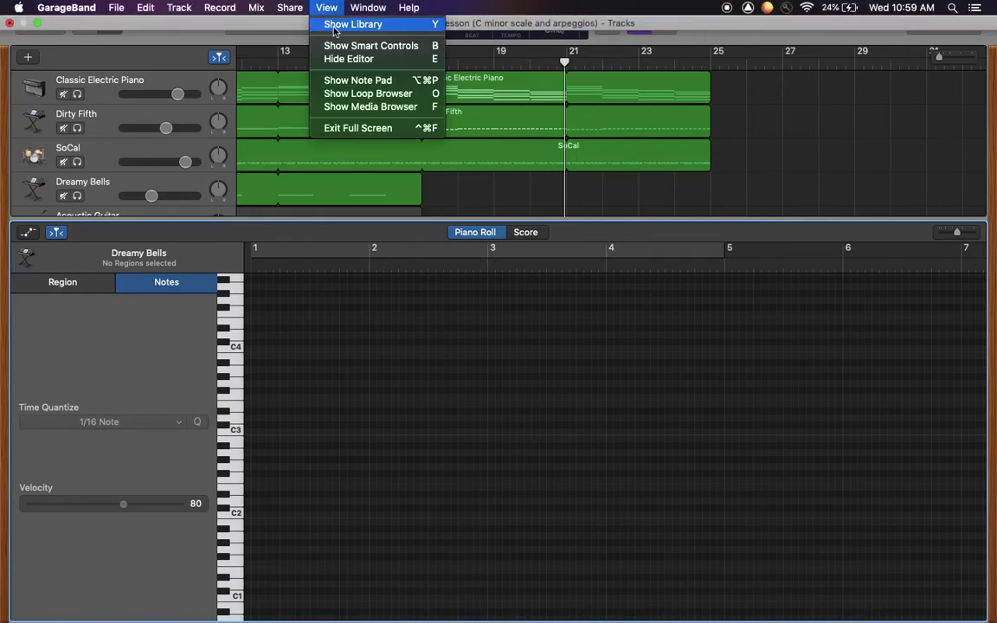
Step: Move the playhead to bar 17 and bring that bar into view in the new Dreamy Bells track's Piano Roll
click(468, 11)
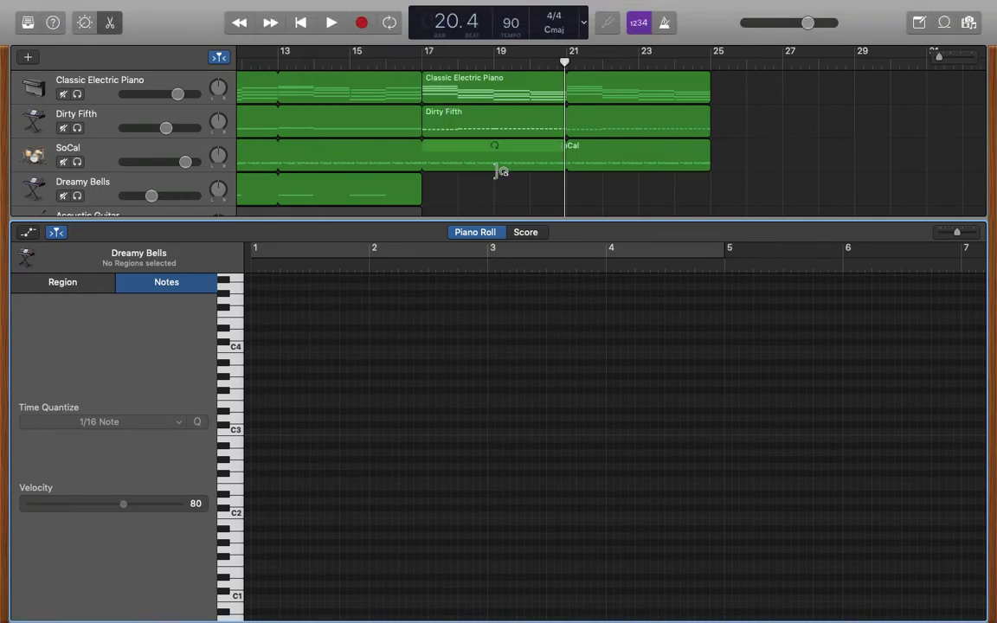
scroll(498, 179, down, 1)
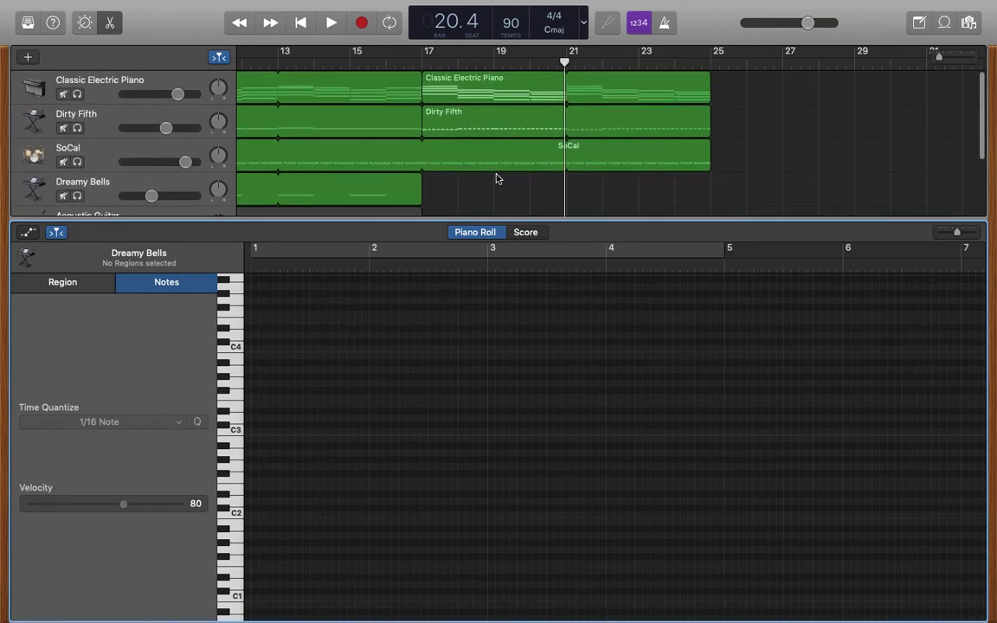
scroll(498, 180, down, 2)
scroll(496, 179, down, 2)
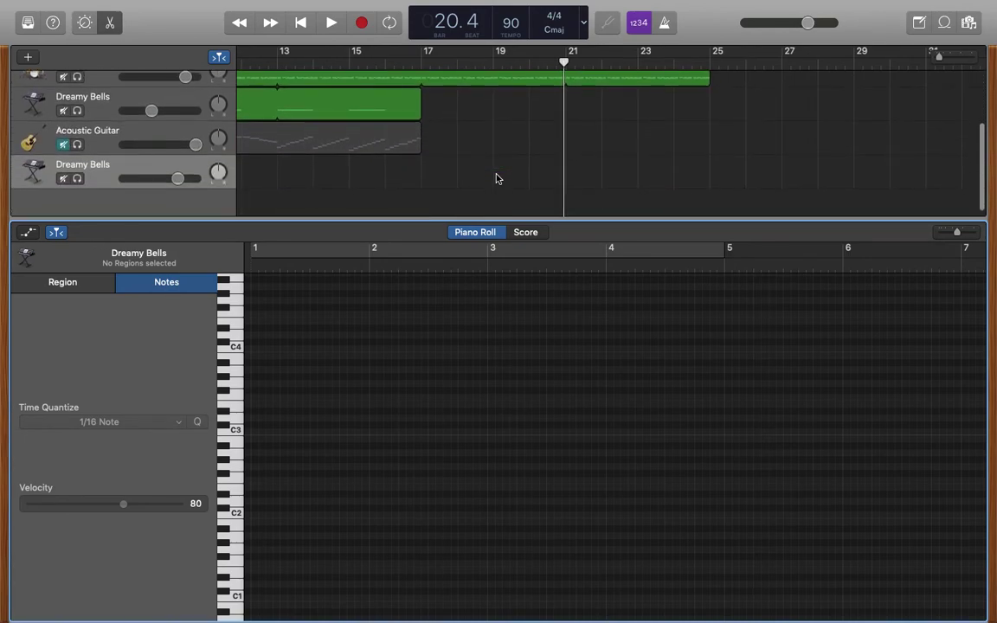
click(439, 89)
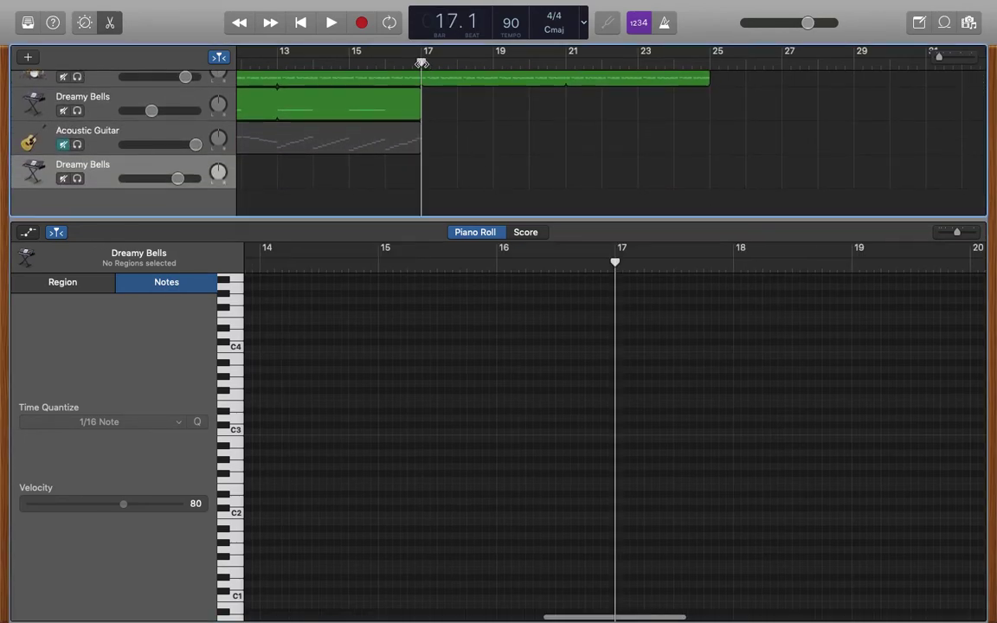
scroll(688, 384, right, 5)
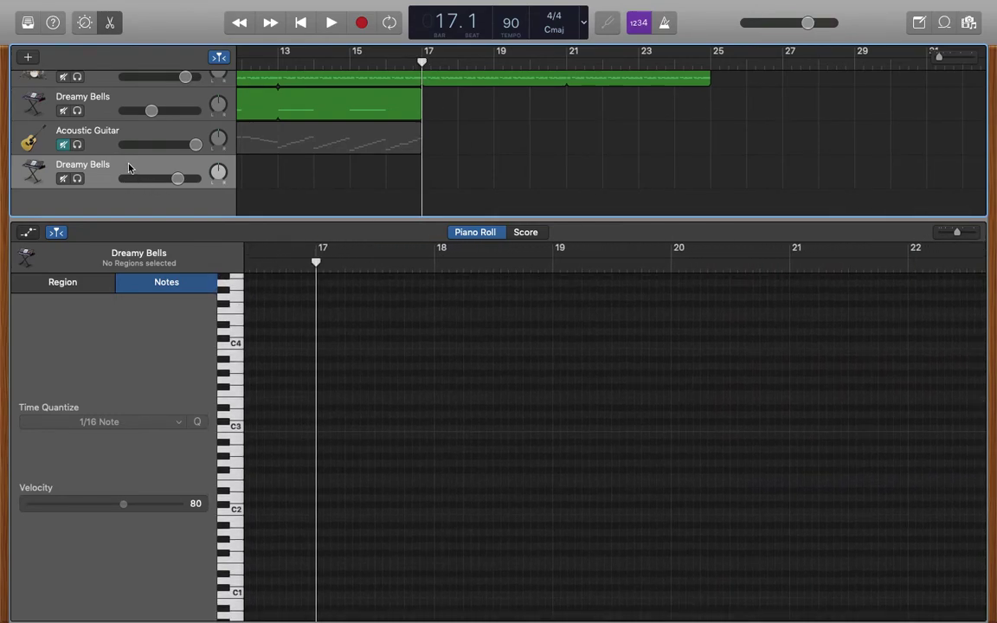
scroll(386, 422, up, 3)
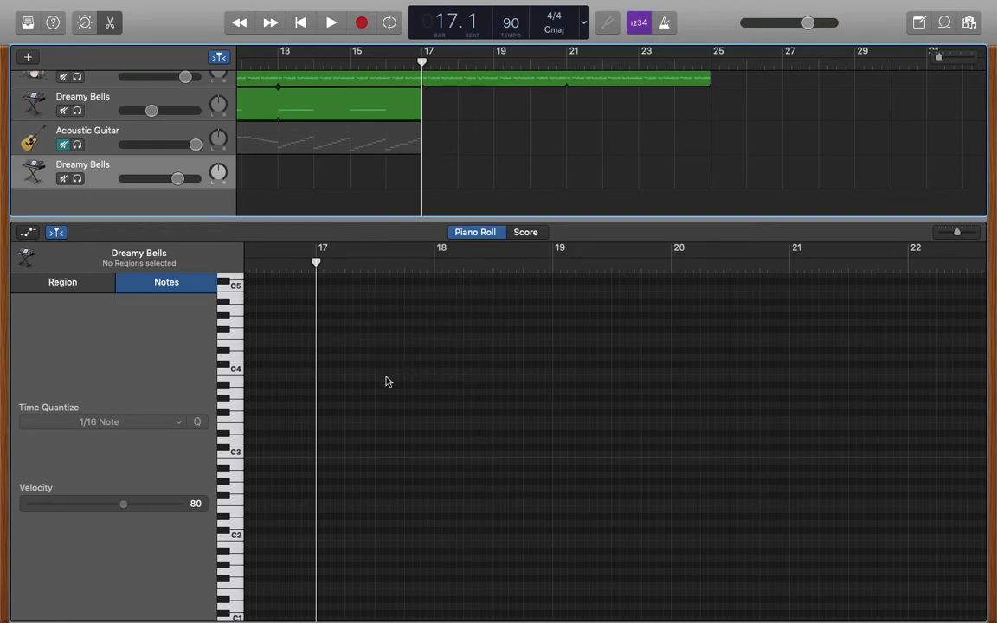
Step: Open the Classic Electric Piano region at bar 17 and audition the top two notes of each chord in bars 17 to 20
scroll(472, 140, up, 5)
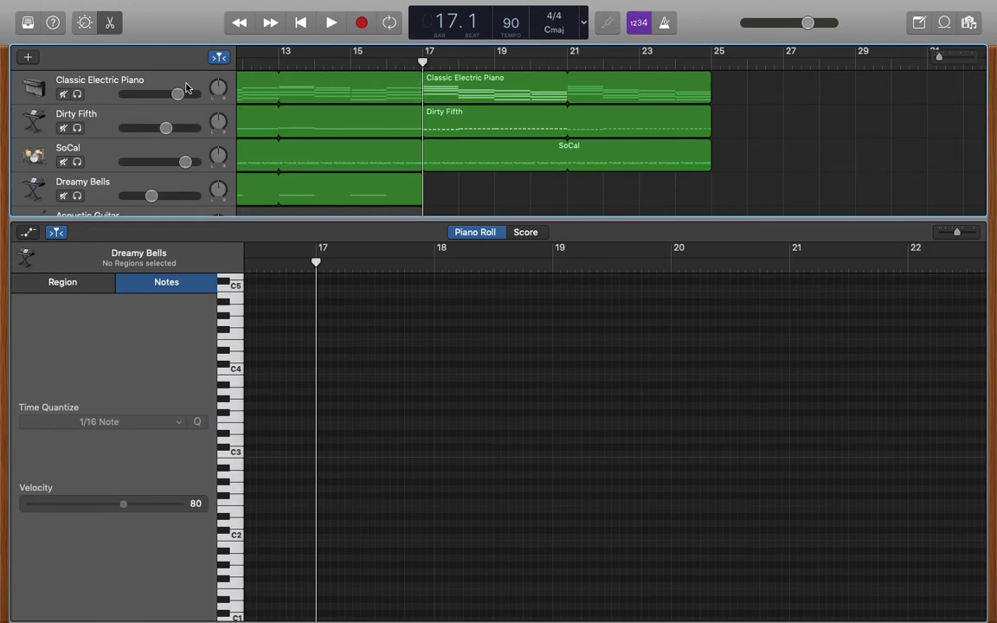
click(437, 87)
scroll(362, 392, up, 2)
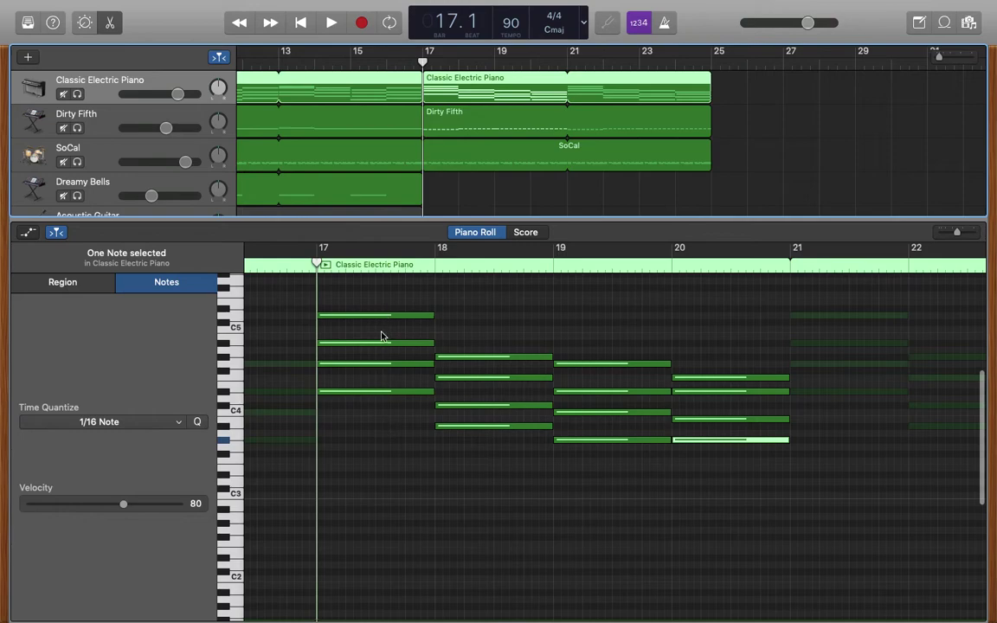
scroll(378, 324, right, 2)
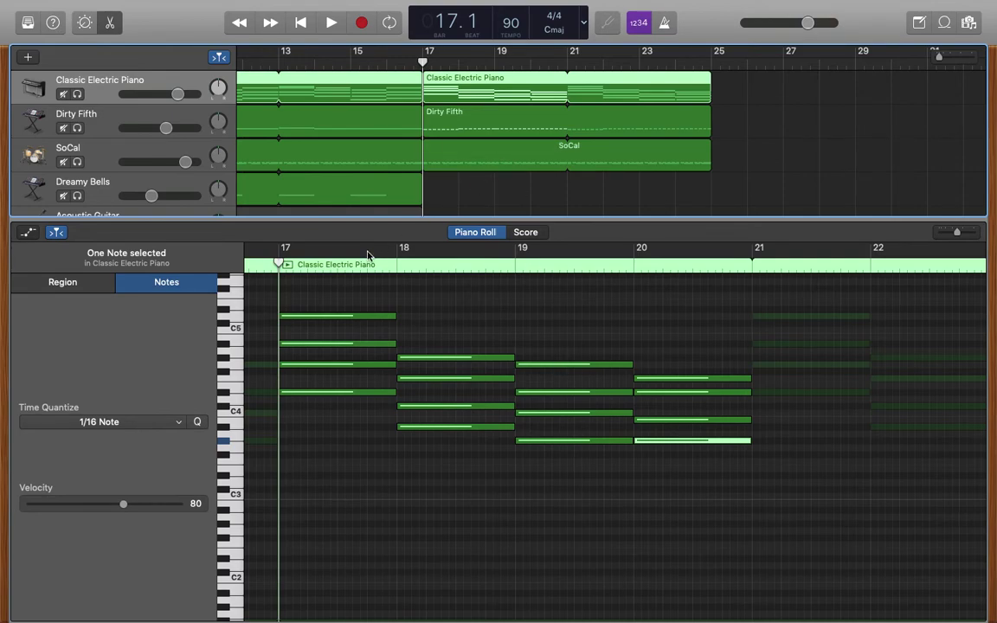
click(303, 346)
click(305, 317)
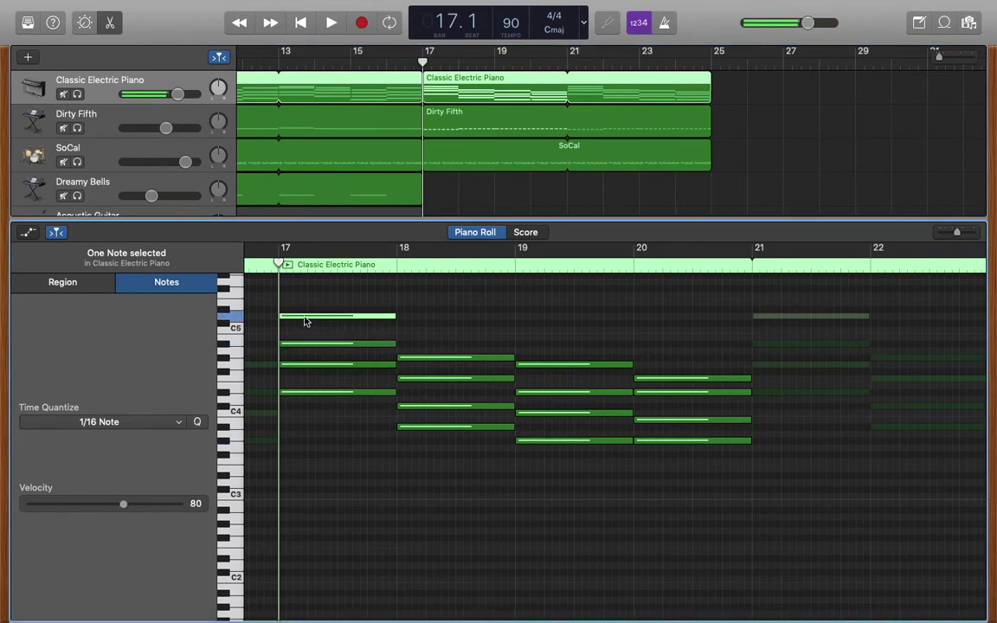
click(416, 379)
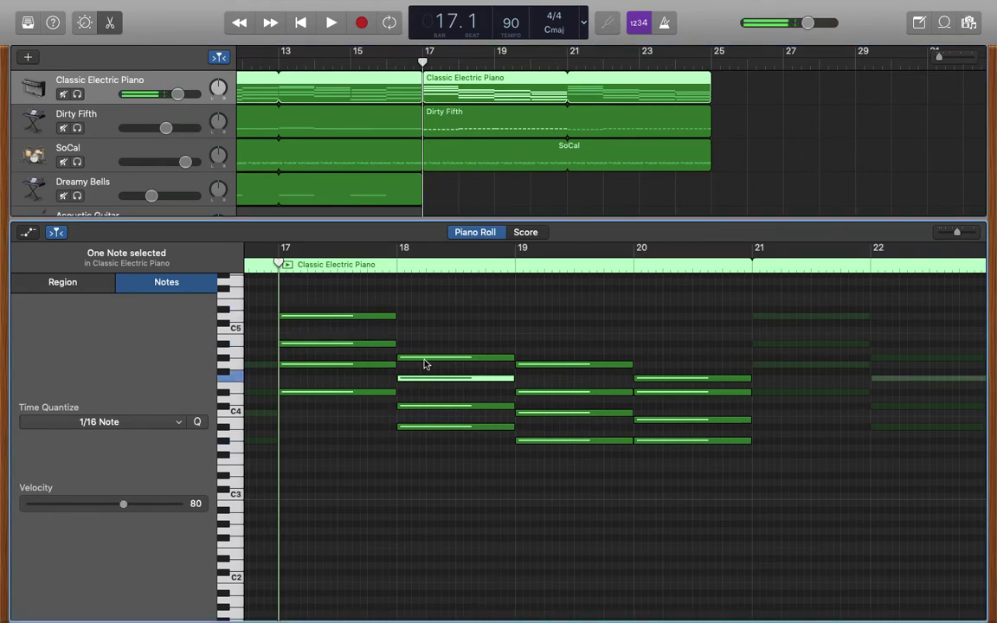
click(427, 359)
click(530, 392)
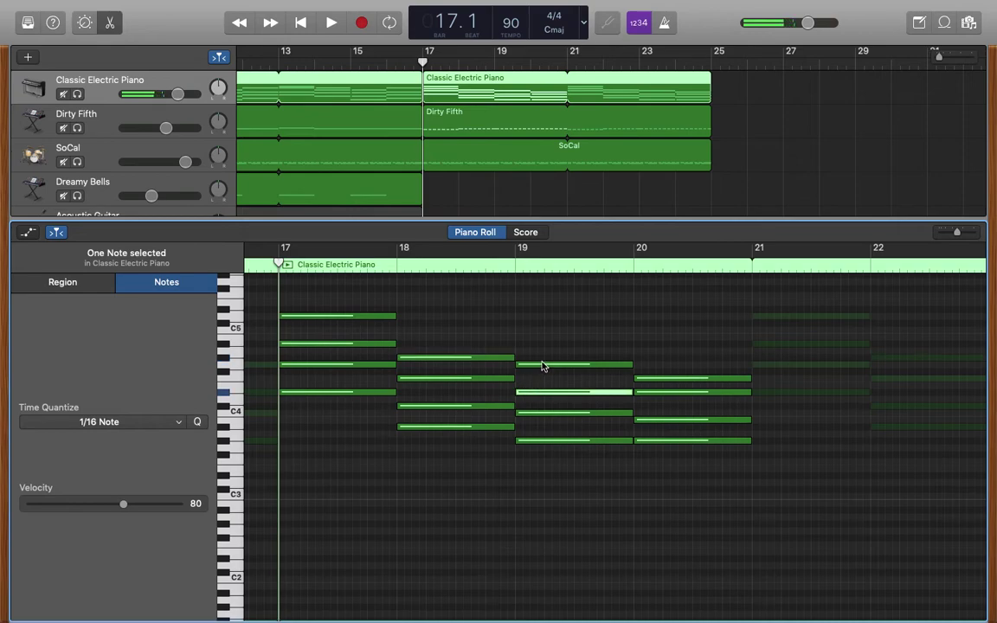
click(543, 365)
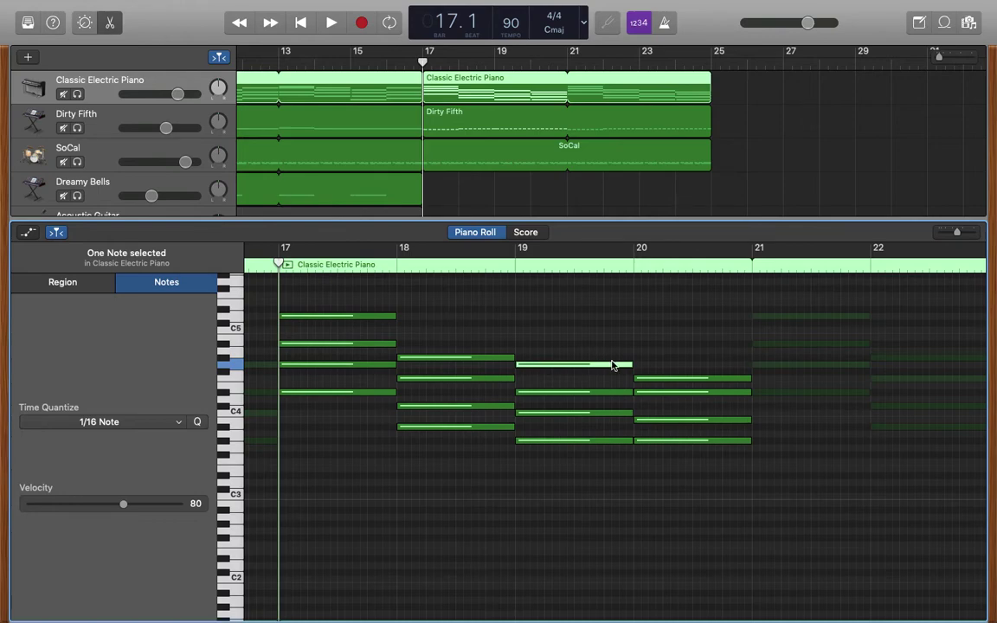
click(656, 394)
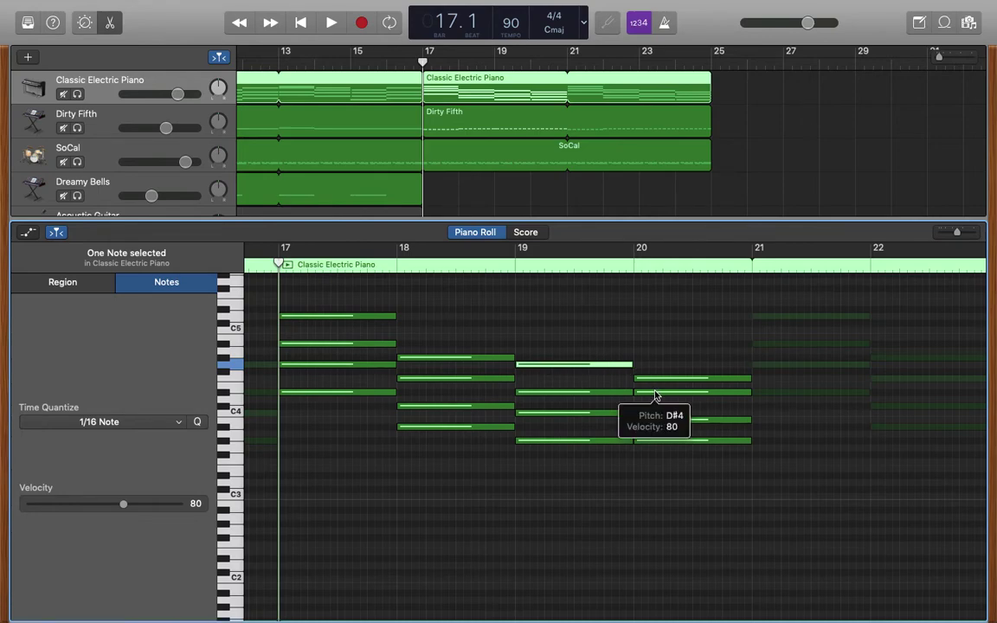
click(659, 380)
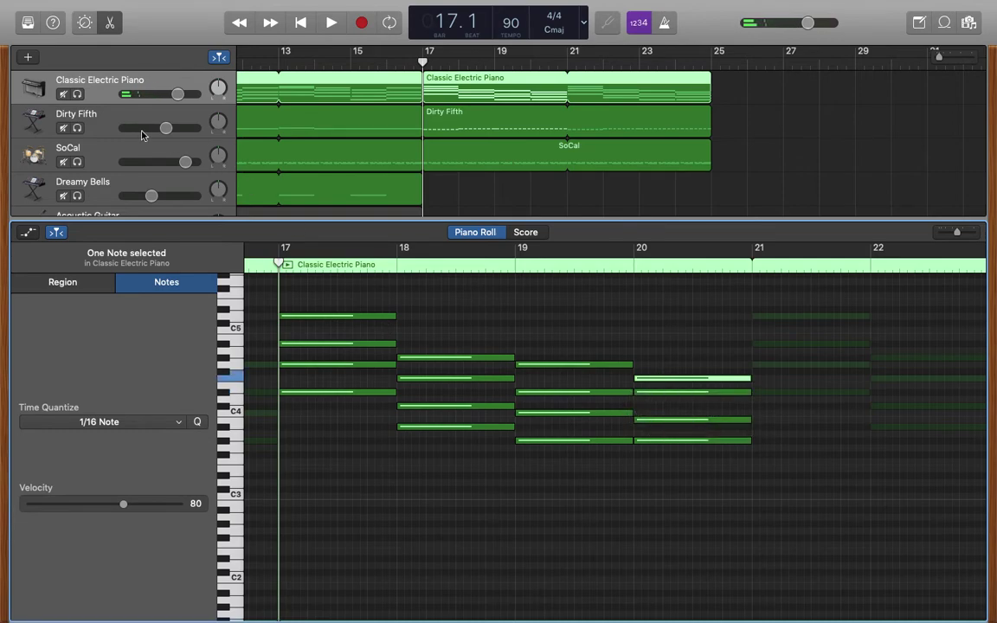
Step: Reselect the new Dreamy Bells track below Acoustic Guitar and add one-bar A#3 and D4 notes at the start of bar 17
scroll(130, 138, down, 3)
scroll(123, 154, down, 1)
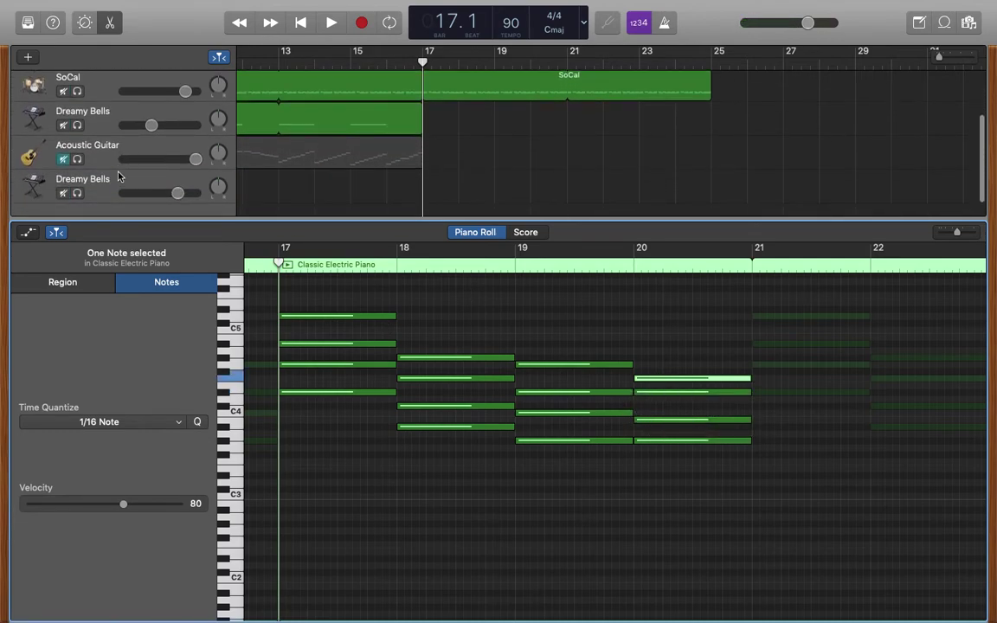
click(118, 185)
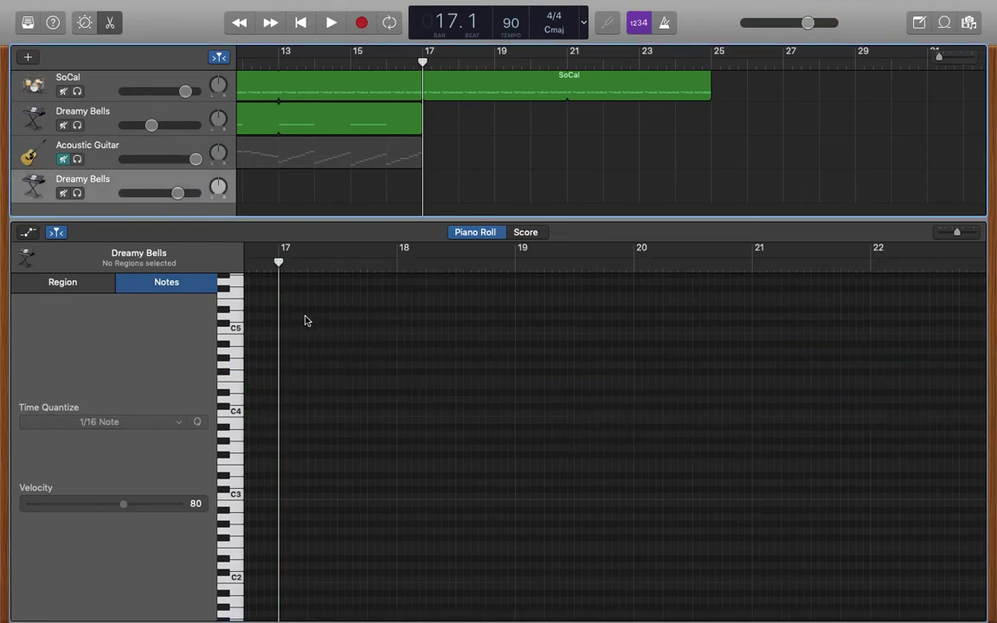
scroll(305, 318, up, 3)
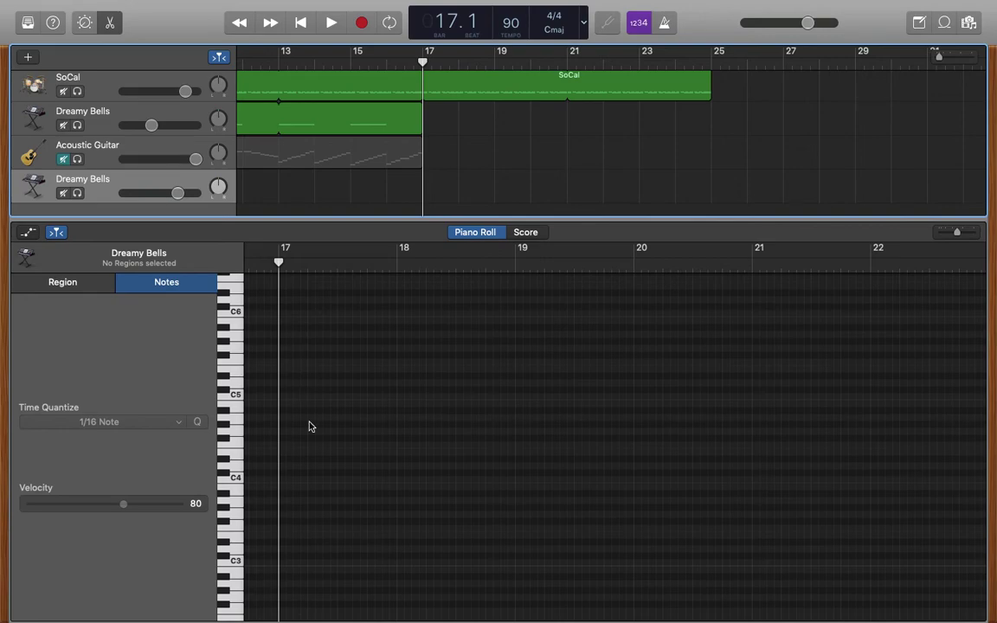
scroll(309, 423, down, 1)
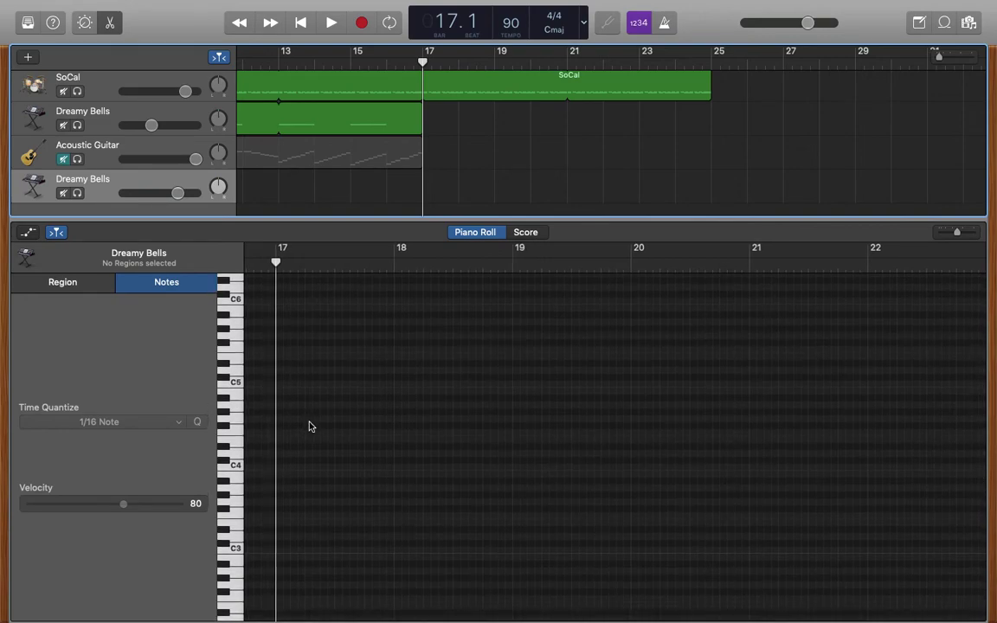
scroll(310, 425, down, 3)
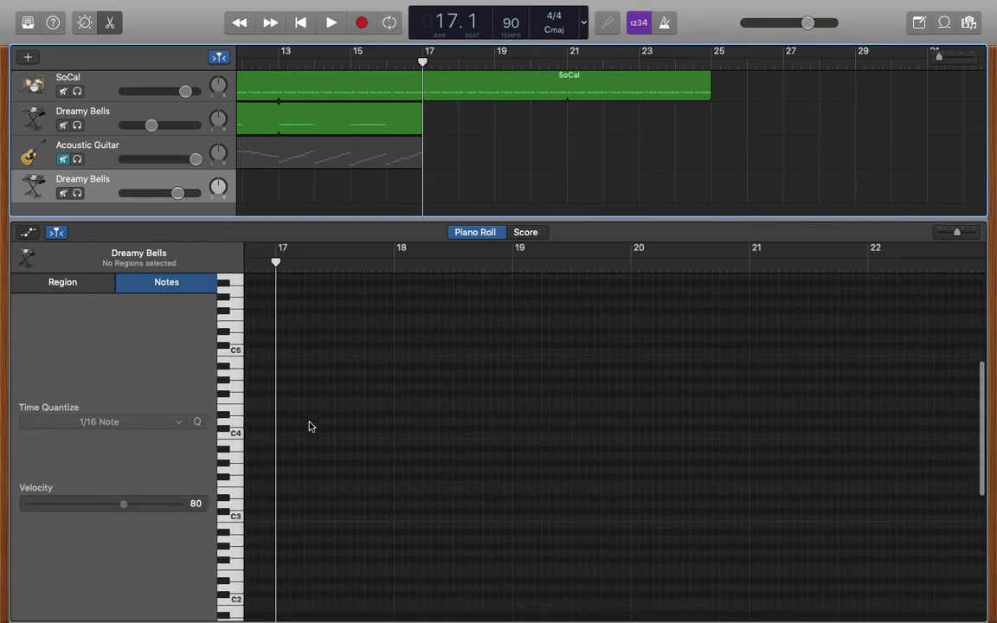
click(225, 451)
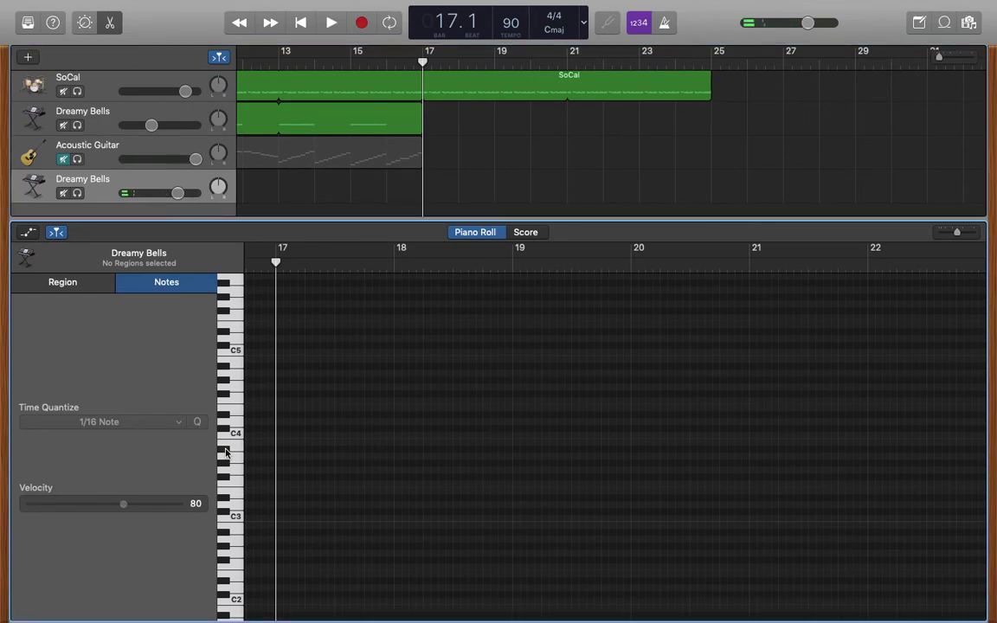
click(280, 449)
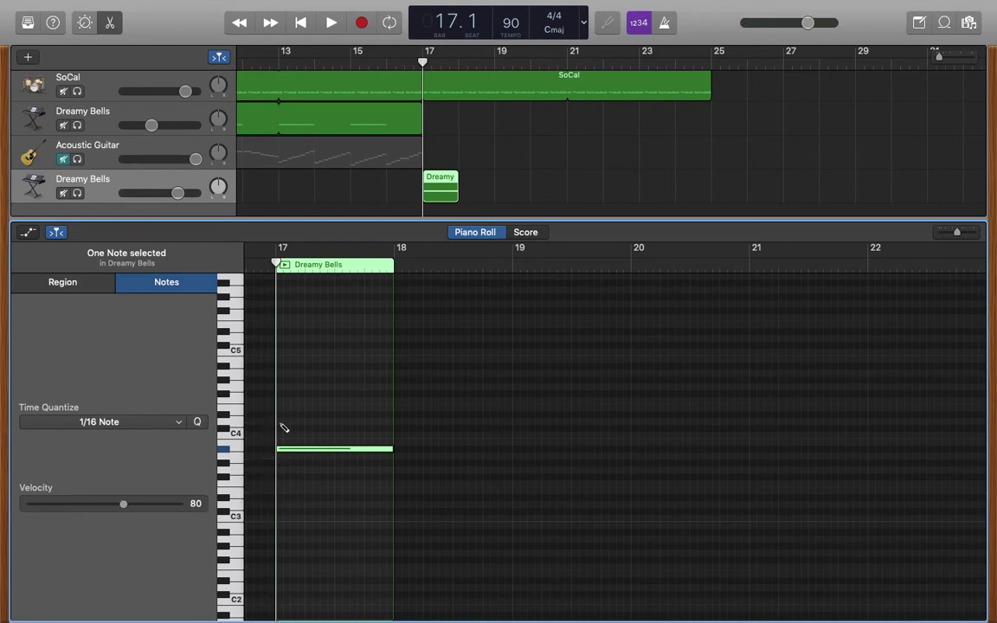
click(278, 422)
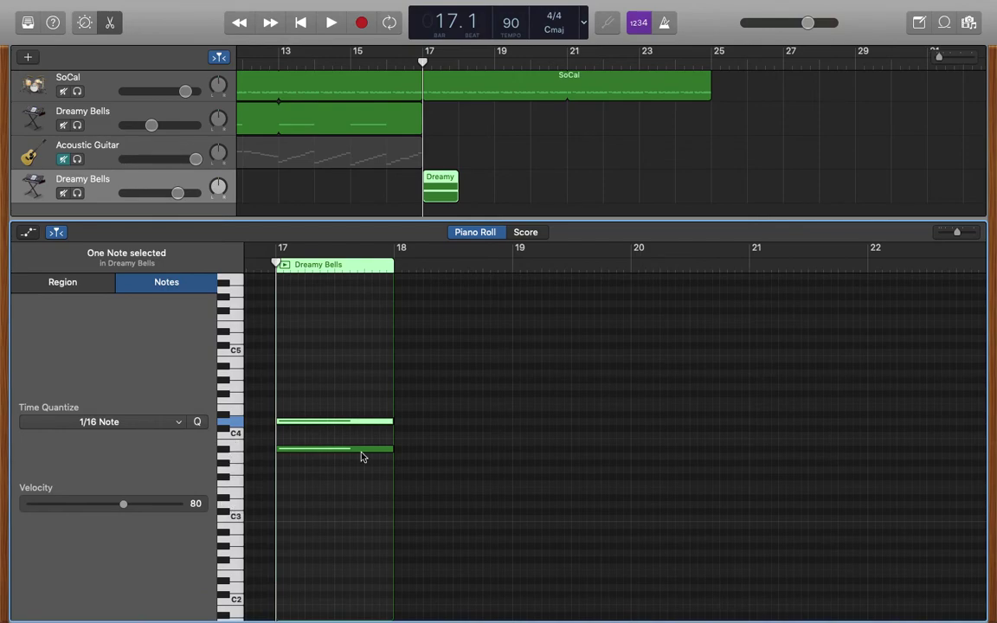
Step: Add one-bar F3 and G#3 notes at the start of bar 18 in the new Dreamy Bells region
scroll(468, 449, right, 3)
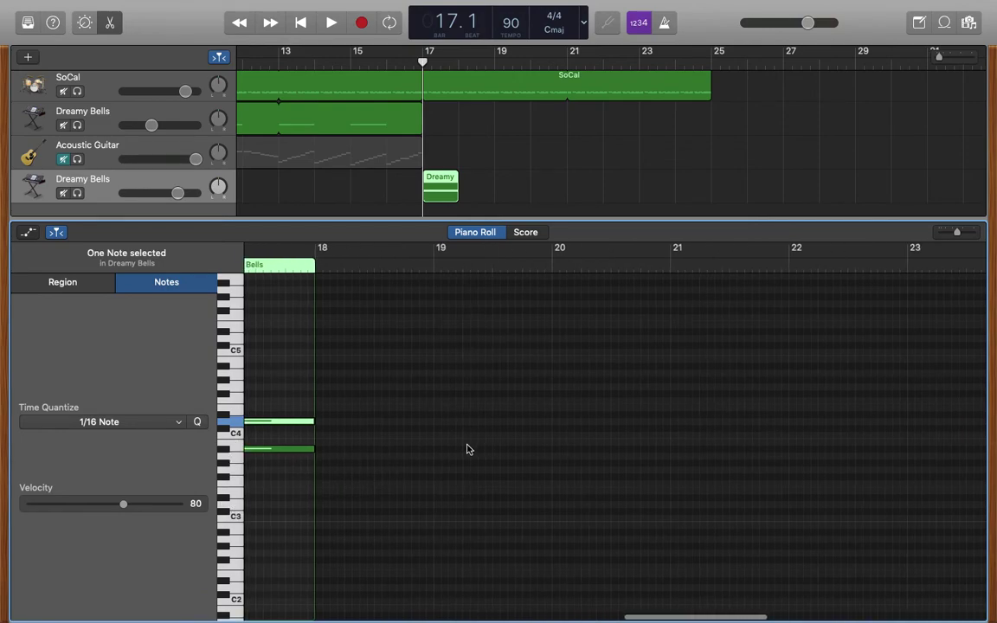
scroll(468, 449, right, 3)
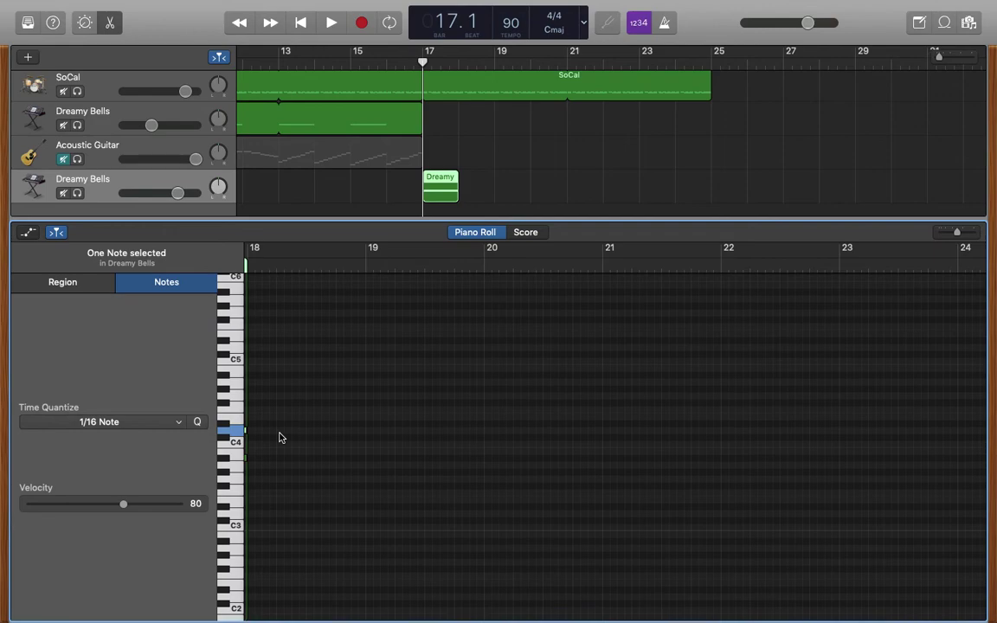
click(239, 494)
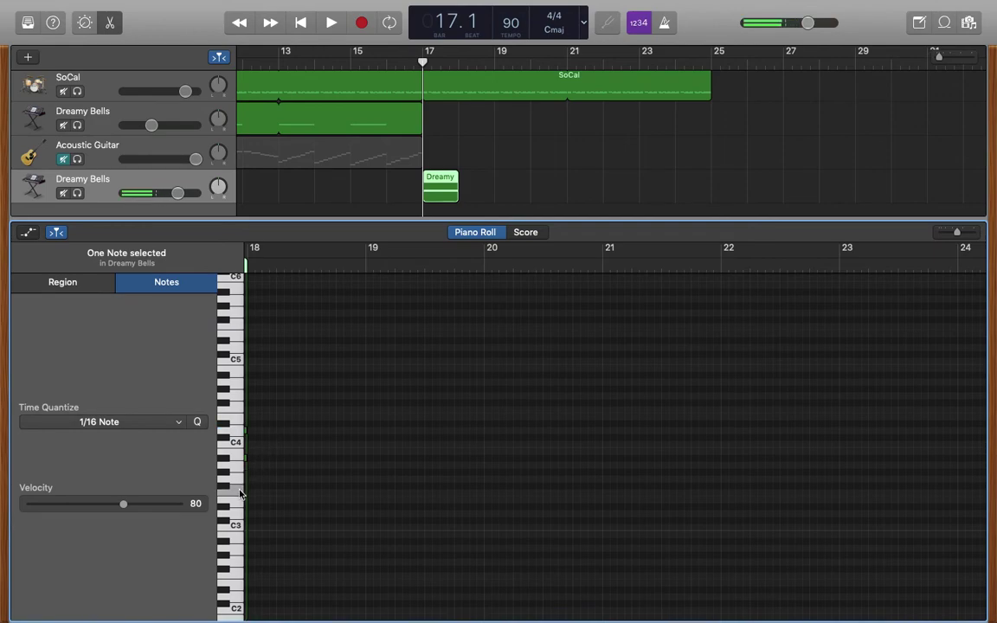
key(Escape)
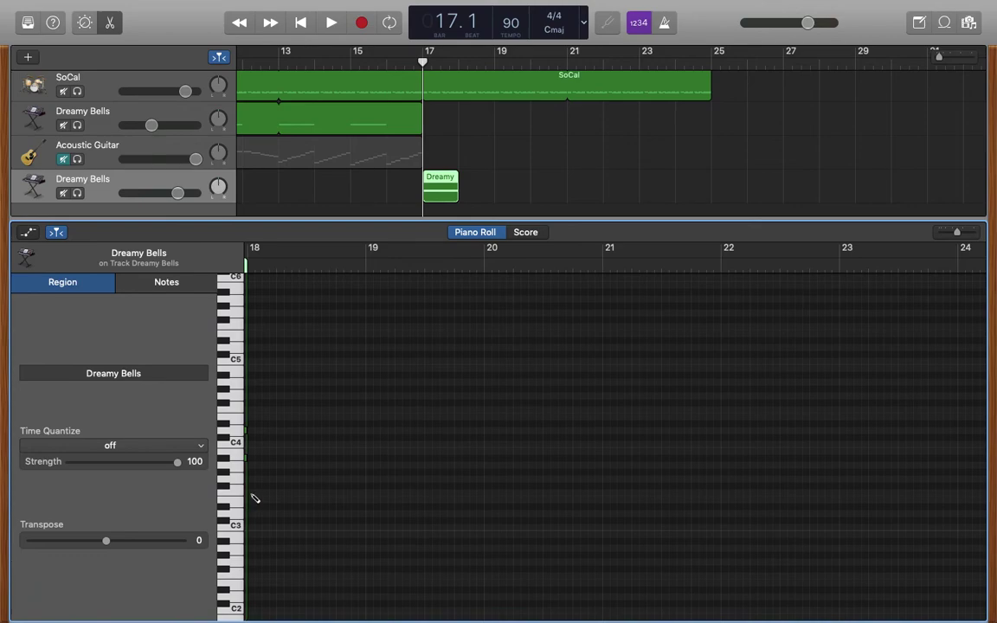
click(254, 497)
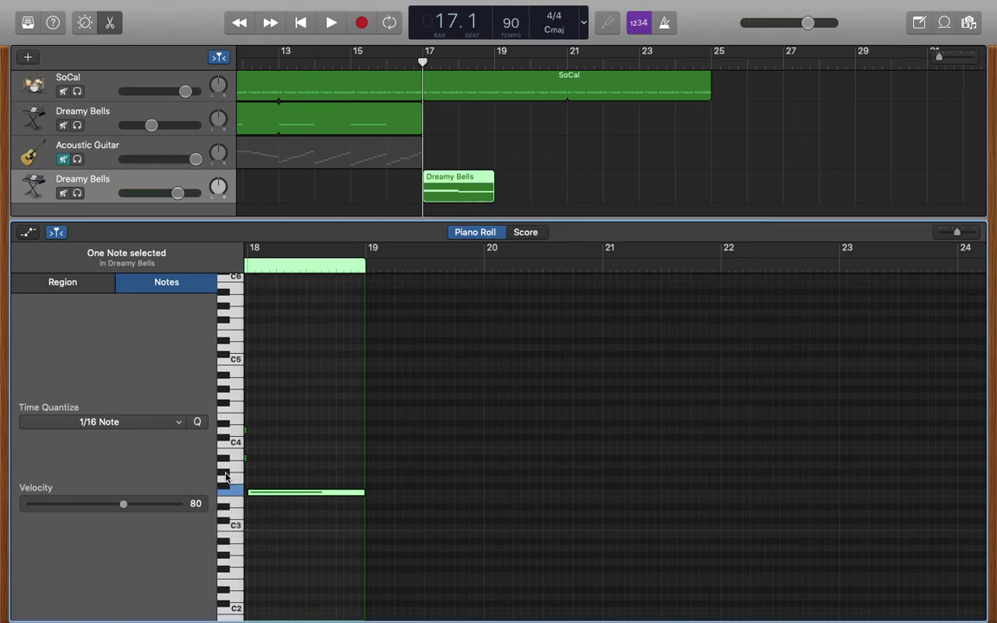
click(226, 475)
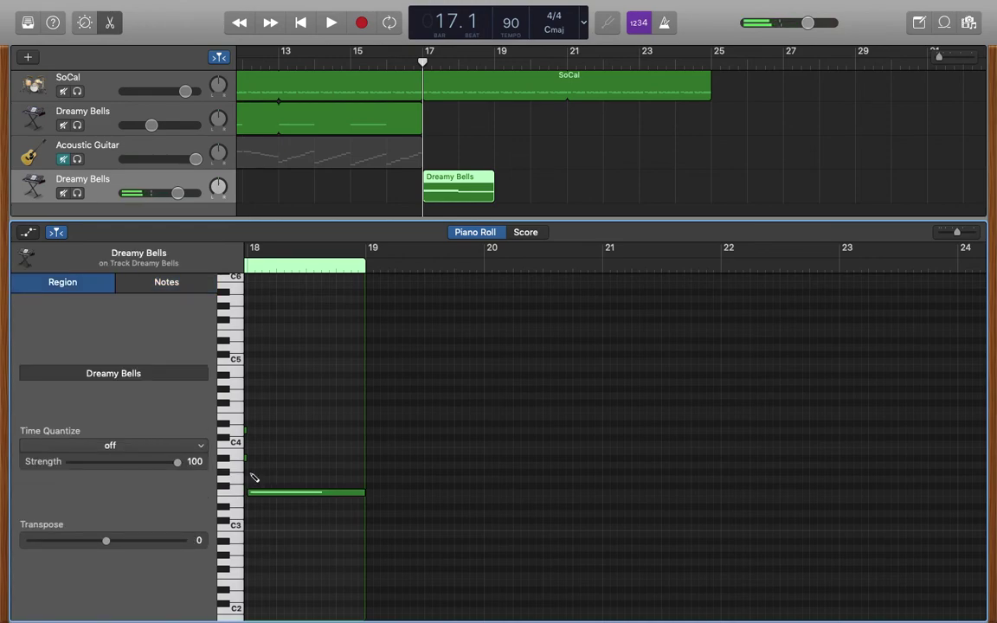
super+click(251, 472)
Step: Add one-bar D#3 and G3 notes in the new Dreamy Bells region, both aligned to the start of bar 19
scroll(300, 478, left, 3)
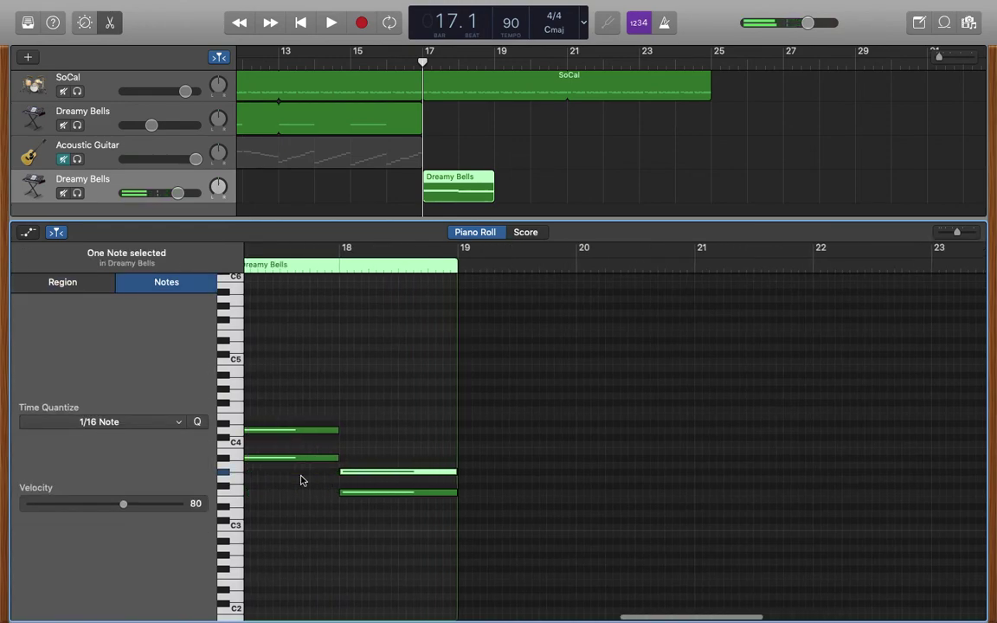
scroll(300, 480, right, 5)
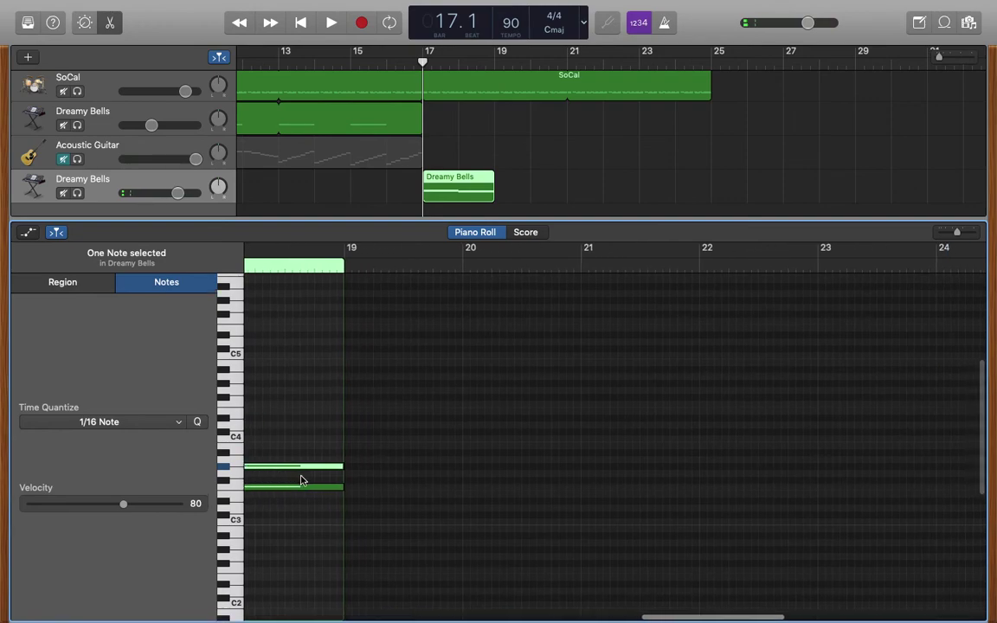
scroll(300, 481, right, 2)
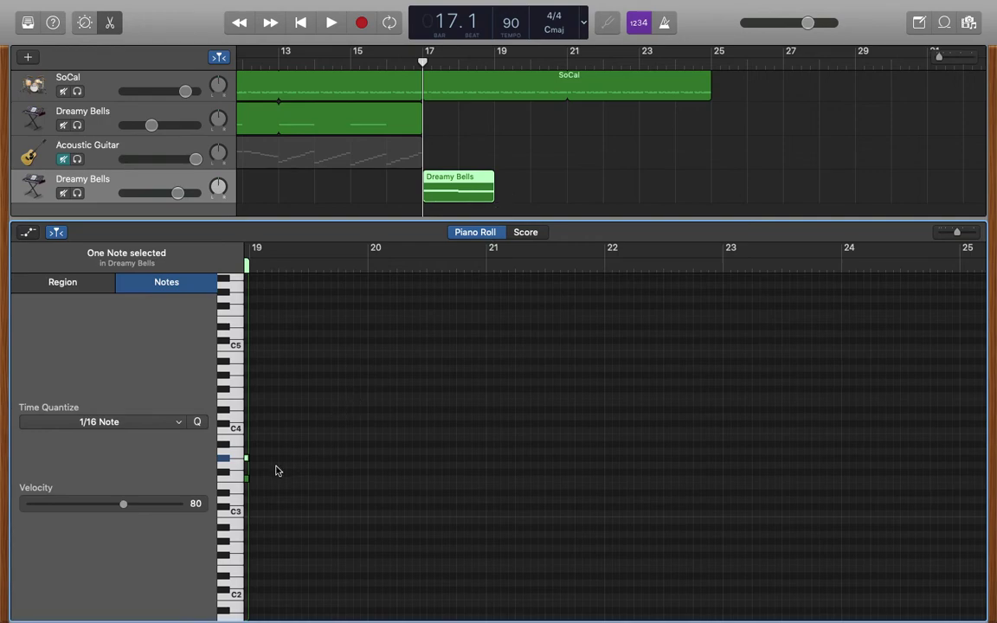
click(232, 446)
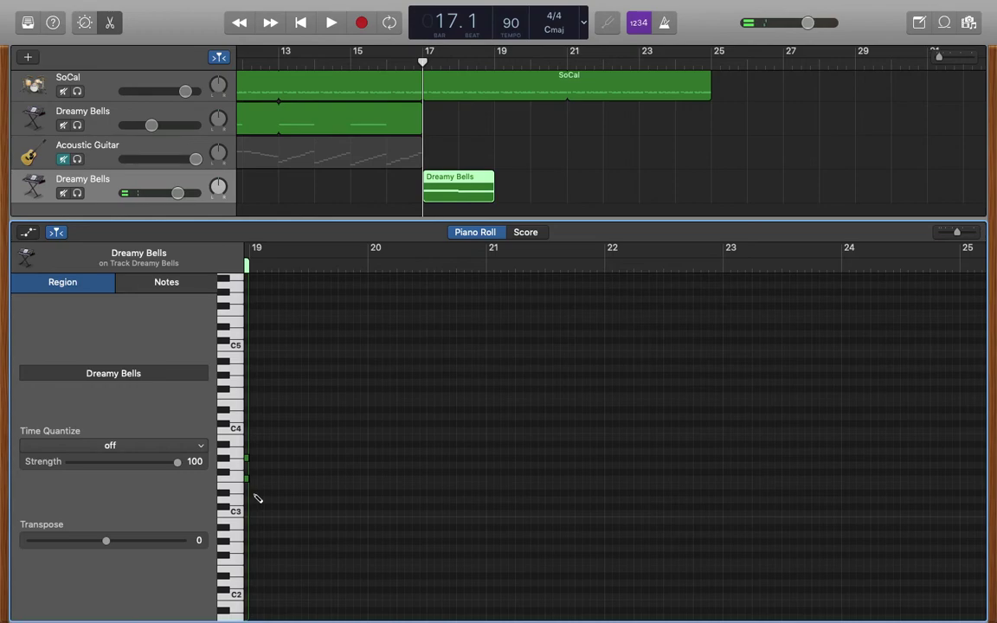
click(256, 493)
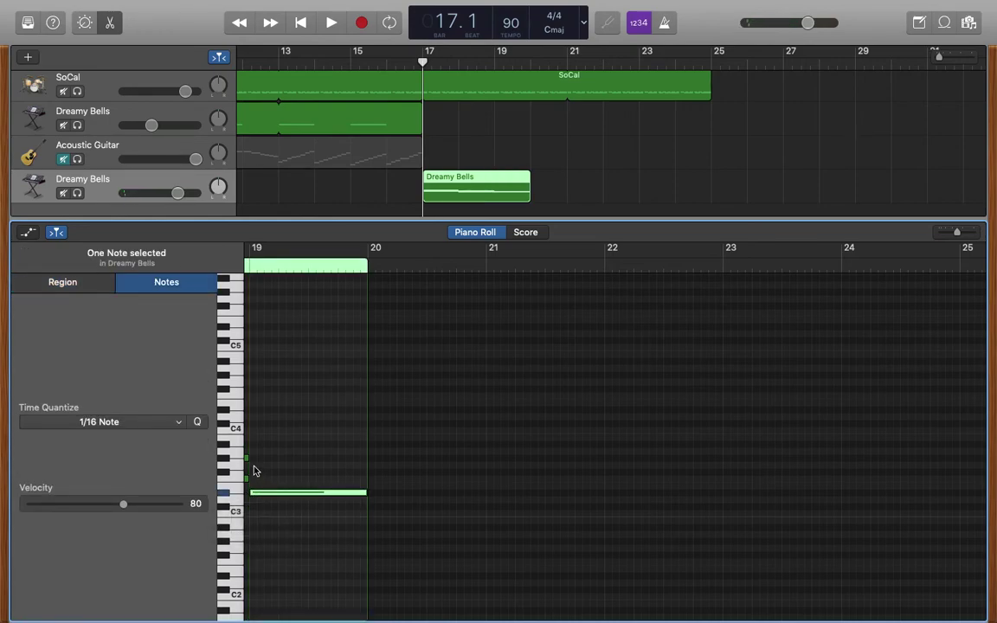
click(258, 466)
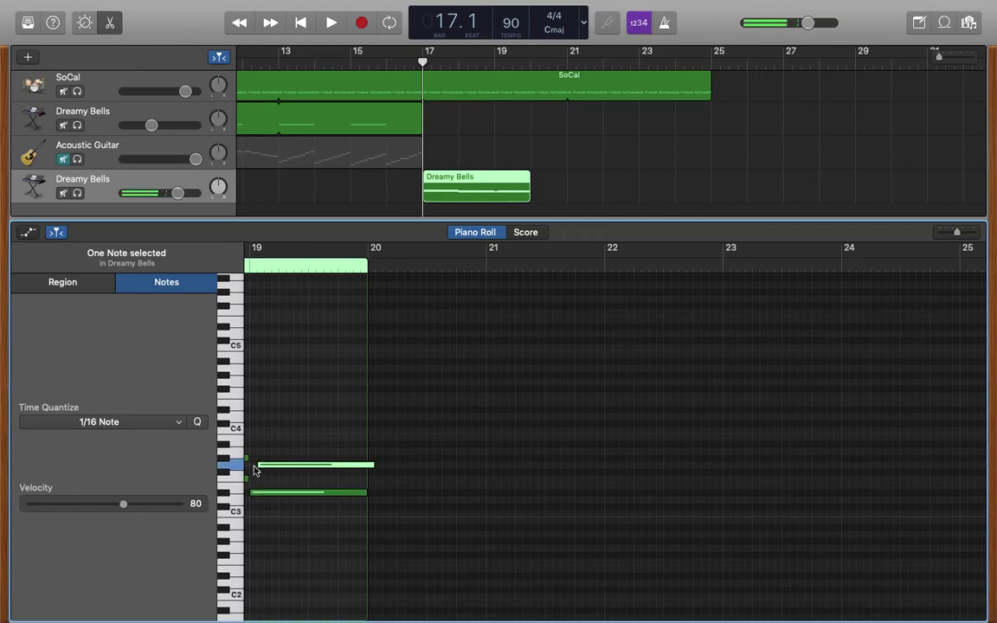
click(336, 464)
drag(335, 469, 330, 468)
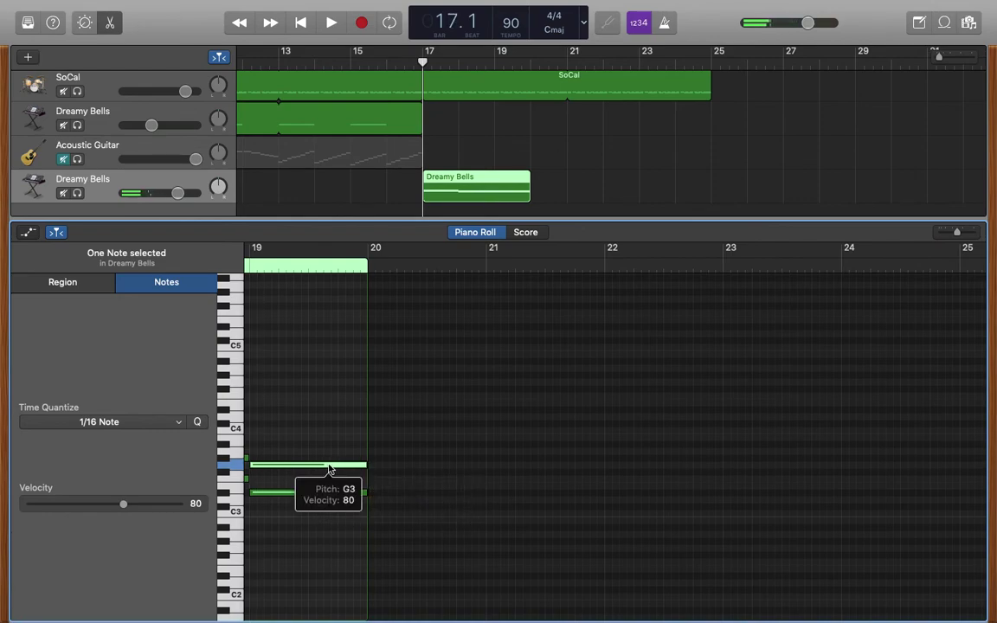
Step: Add one-bar D#3 and F3 notes at the start of bar 20 in the new Dreamy Bells region
scroll(447, 446, down, 1)
scroll(448, 446, down, 2)
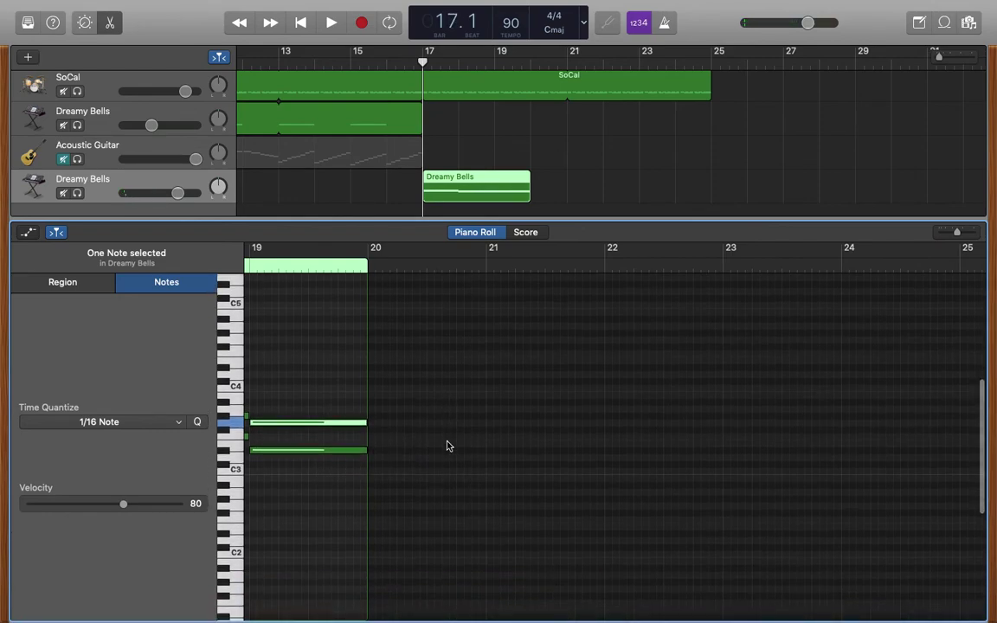
super+click(374, 454)
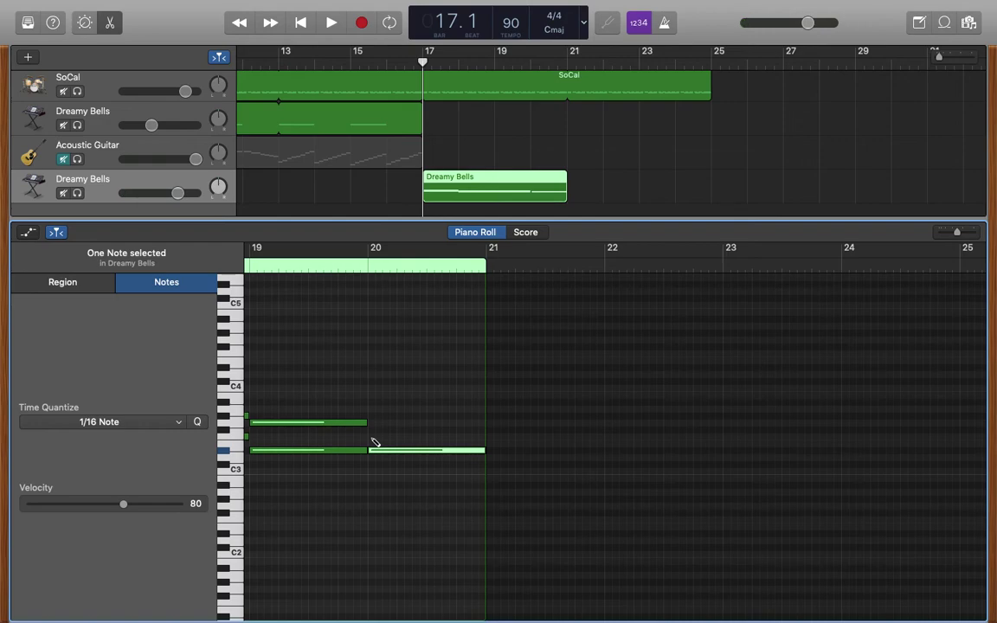
super+click(373, 438)
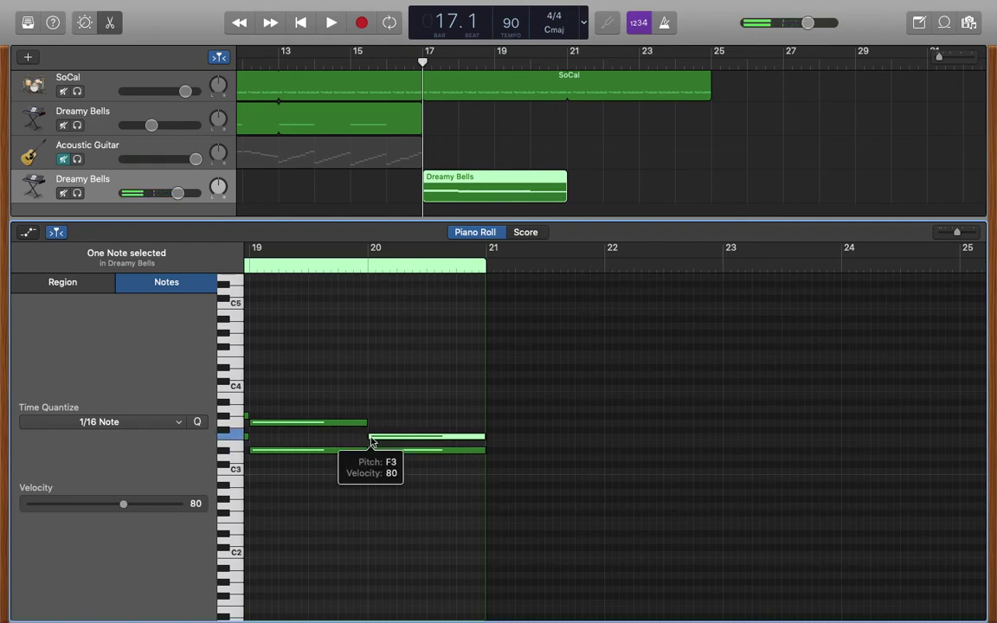
Step: Lower the new Dreamy Bells track's volume to about -2.7 dB
scroll(370, 441, left, 5)
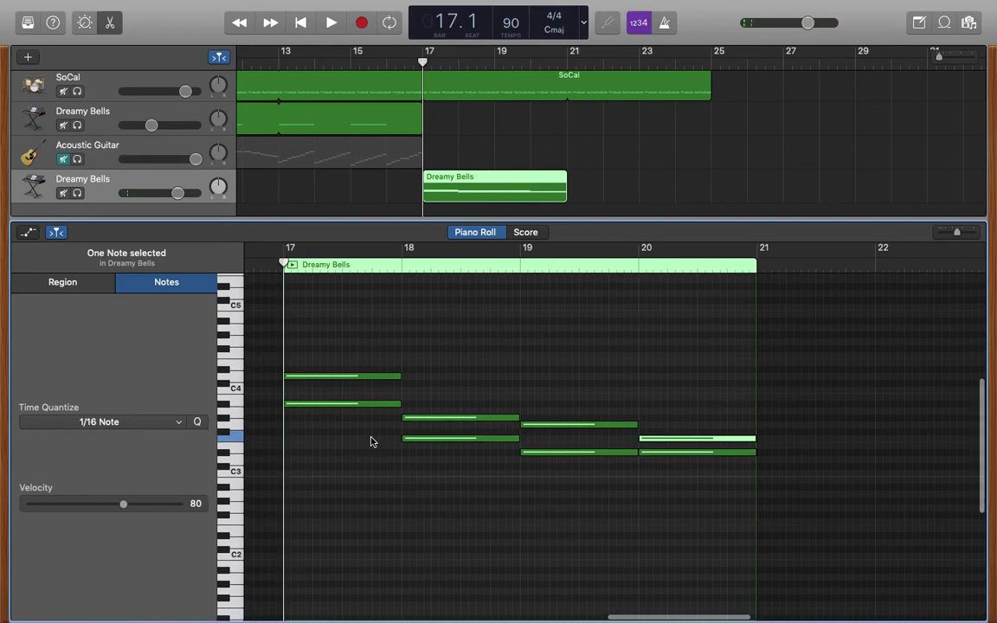
scroll(371, 442, up, 1)
drag(178, 193, 169, 193)
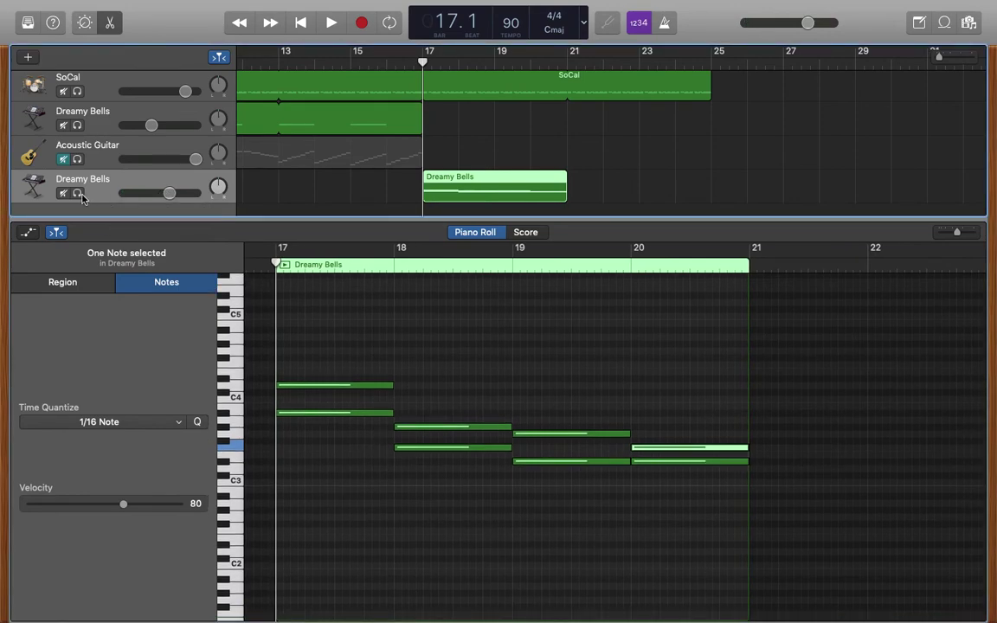
Step: Solo the new Dreamy Bells and Classic Electric Piano tracks and play them together from bar 17 through bar 20
click(77, 193)
scroll(78, 181, up, 4)
click(77, 95)
click(77, 96)
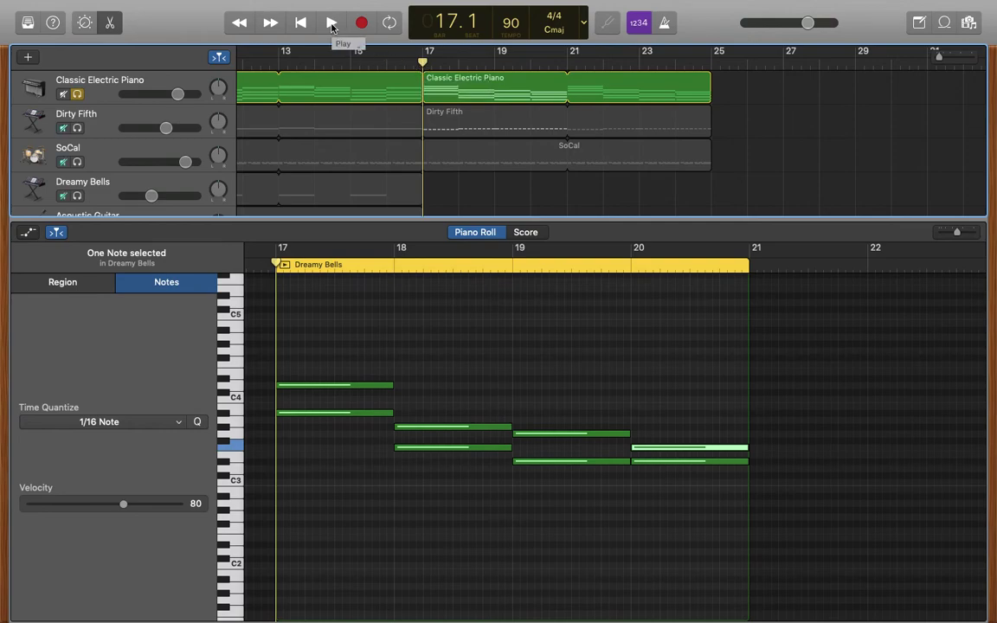
scroll(331, 158, down, 3)
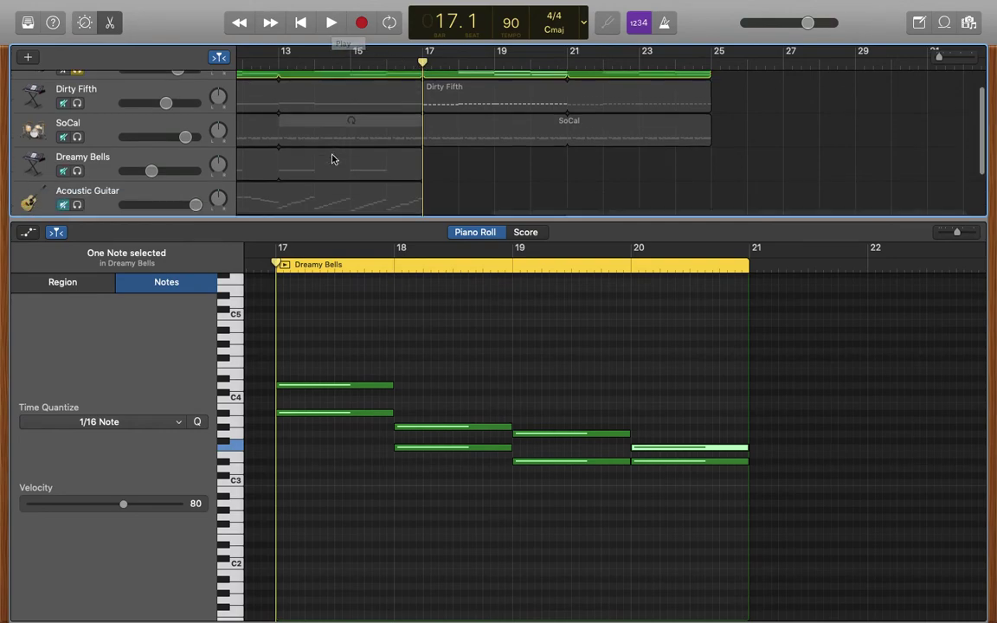
click(333, 23)
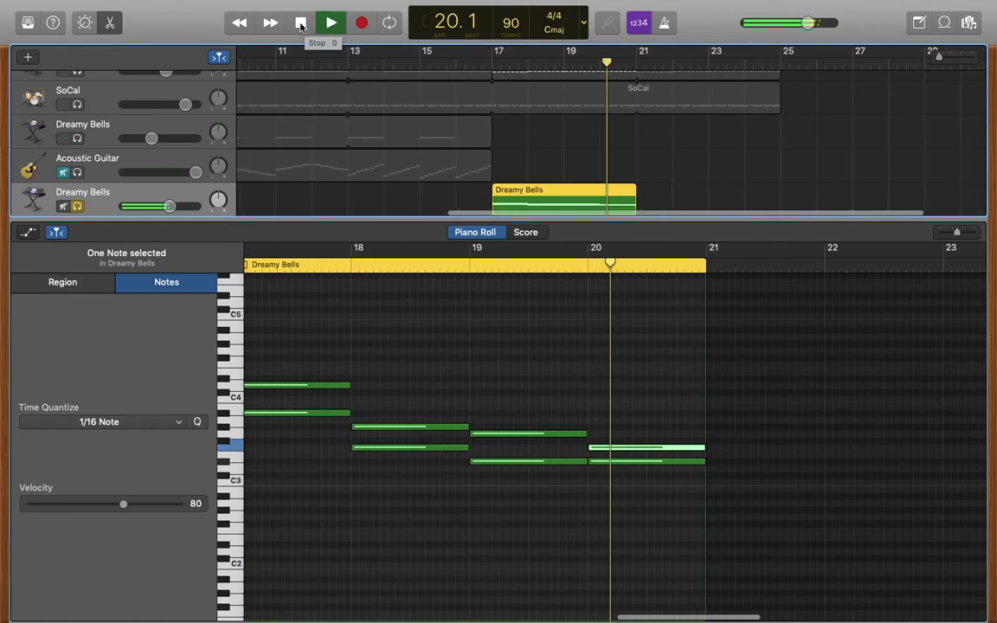
click(301, 26)
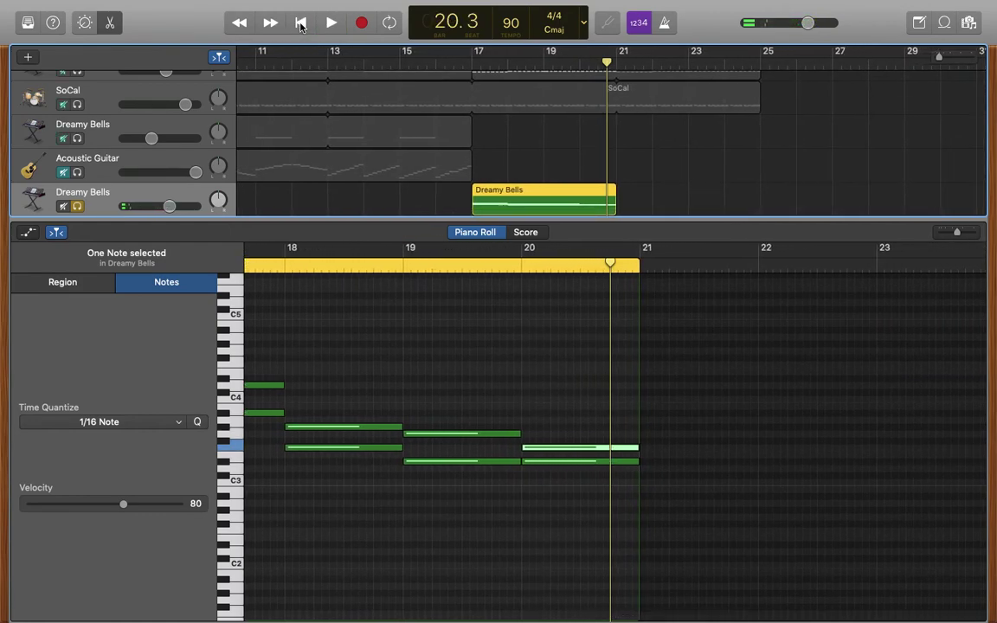
Step: Turn off solo on the new Dreamy Bells and Classic Electric Piano tracks and return the playhead to bar 17
click(77, 206)
click(77, 206)
scroll(91, 133, up, 2)
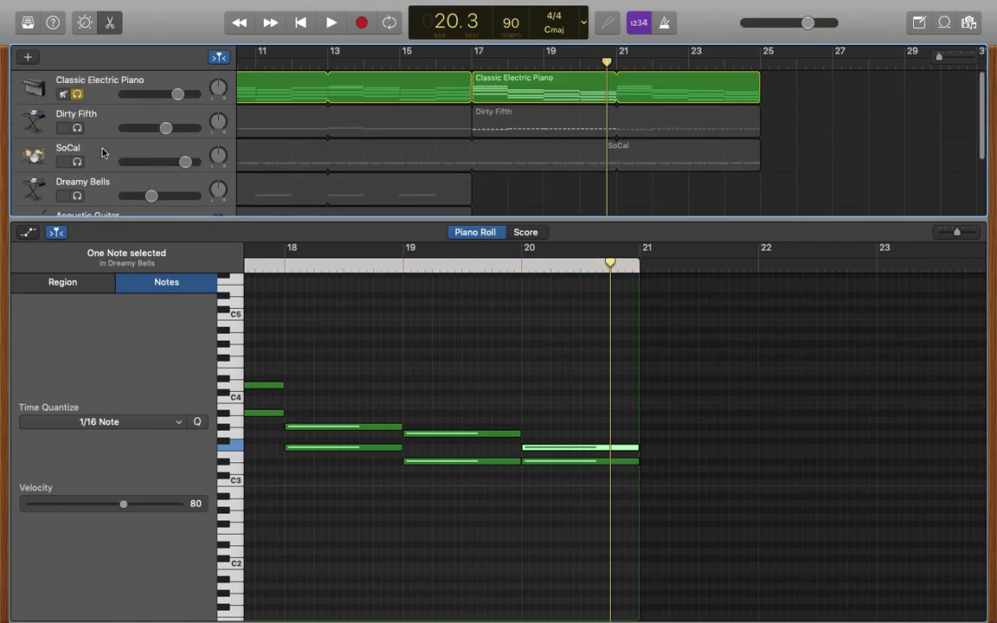
click(476, 58)
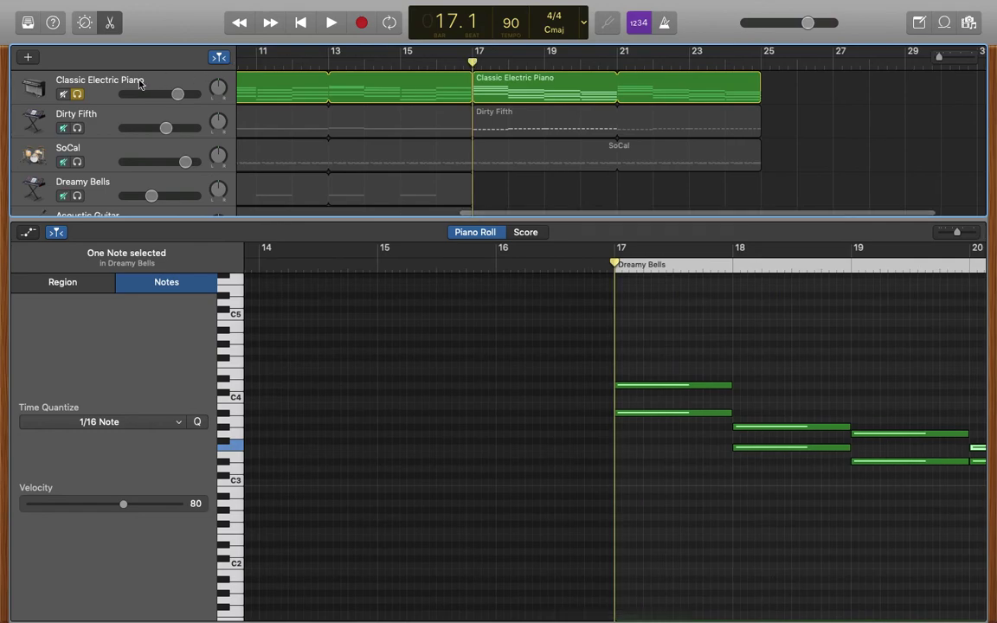
click(77, 94)
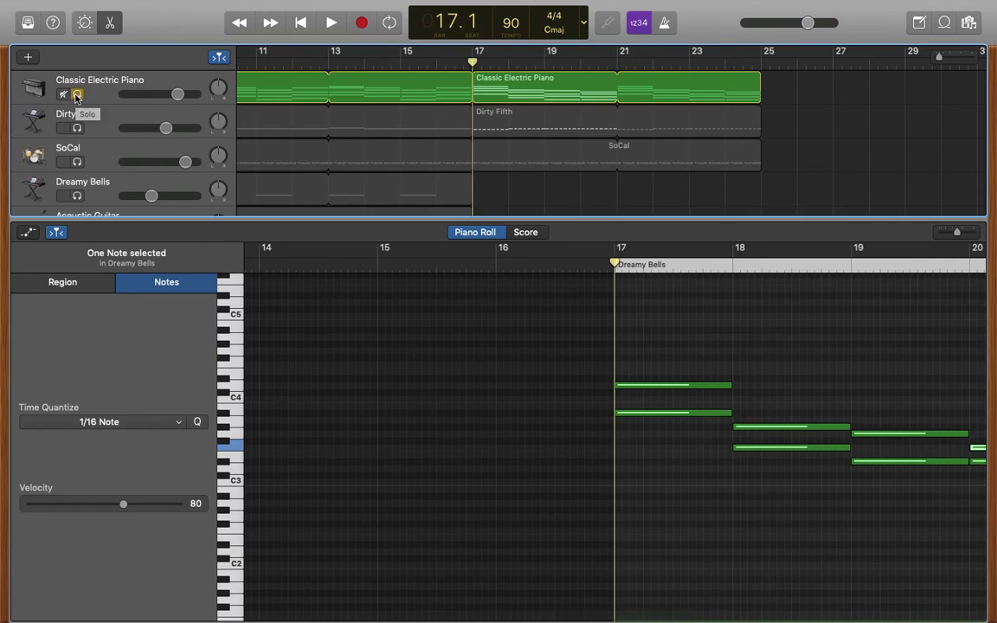
click(77, 94)
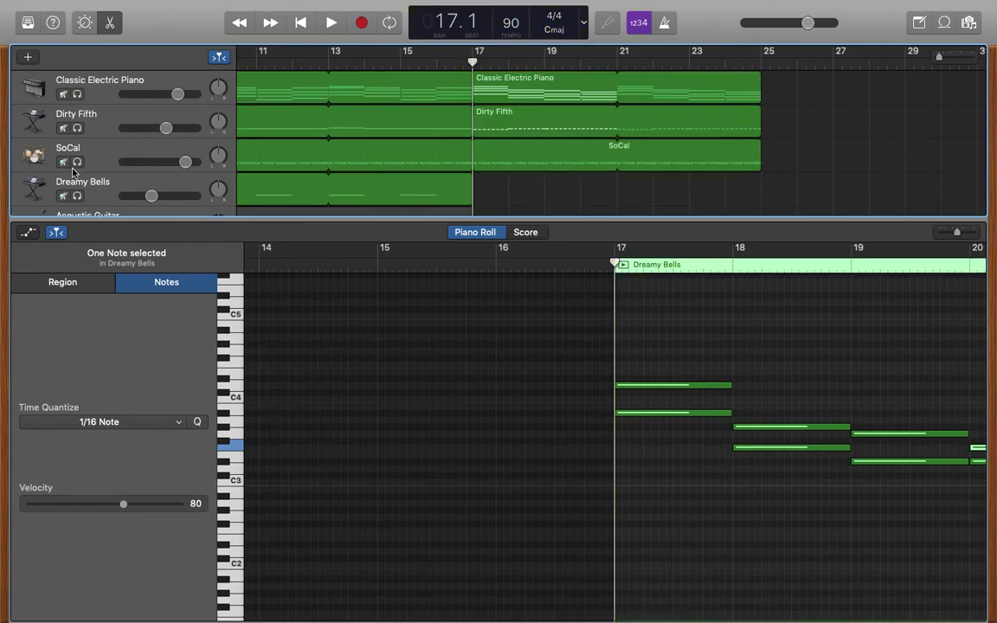
Step: Lower the volume of the new Dreamy Bells track below Acoustic Guitar slightly further
scroll(537, 137, down, 5)
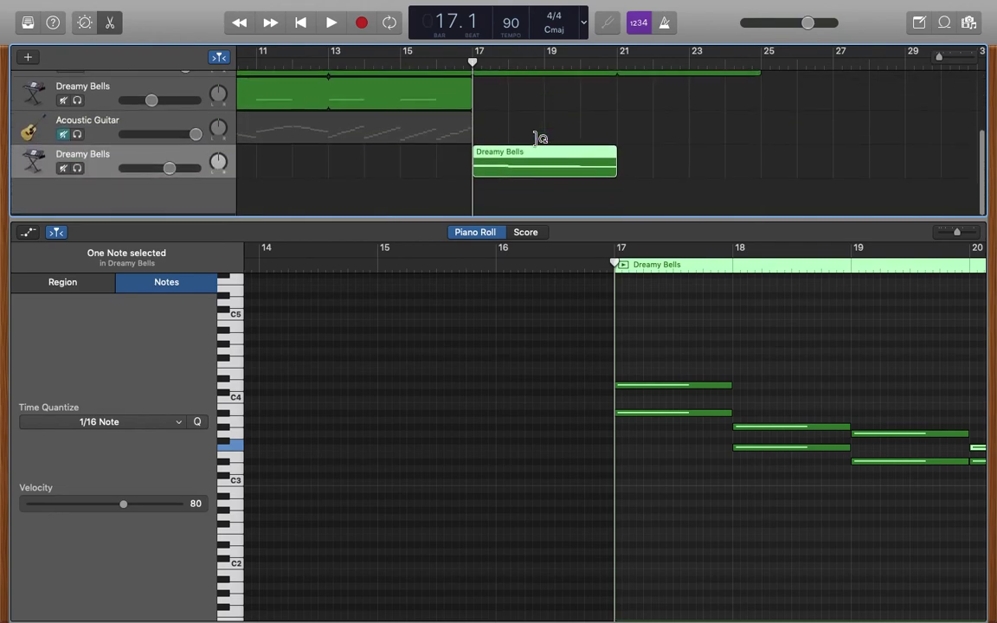
scroll(534, 207, up, 4)
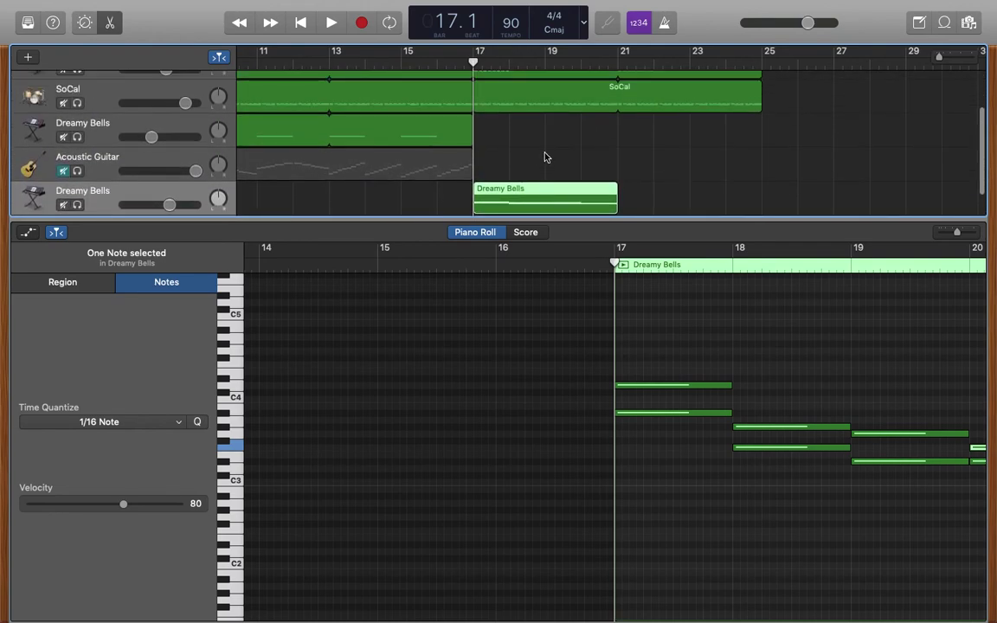
scroll(151, 153, down, 4)
scroll(154, 119, down, 1)
mouse_move(169, 171)
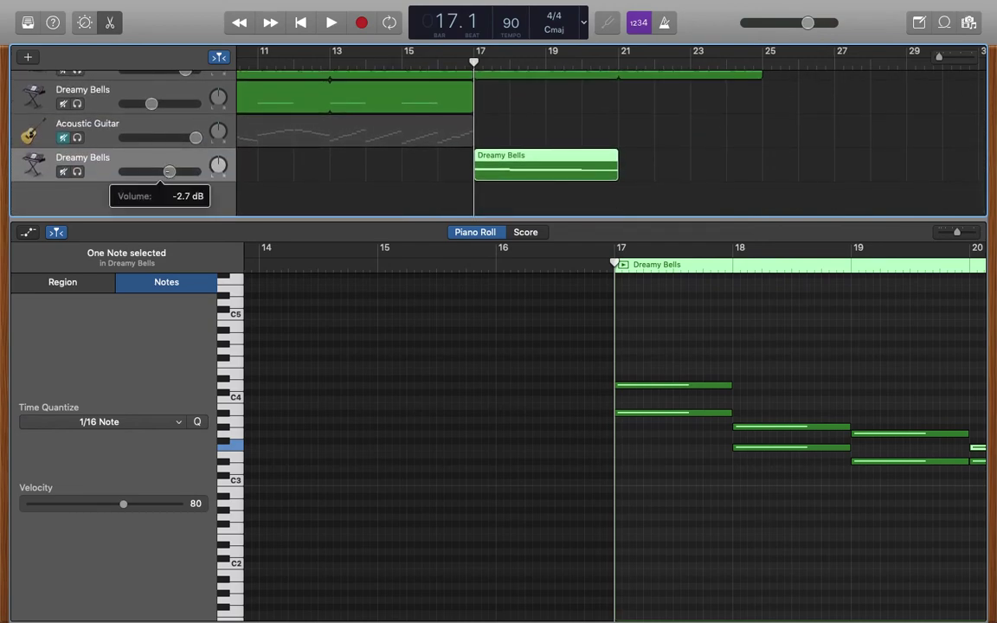
drag(168, 172, 153, 172)
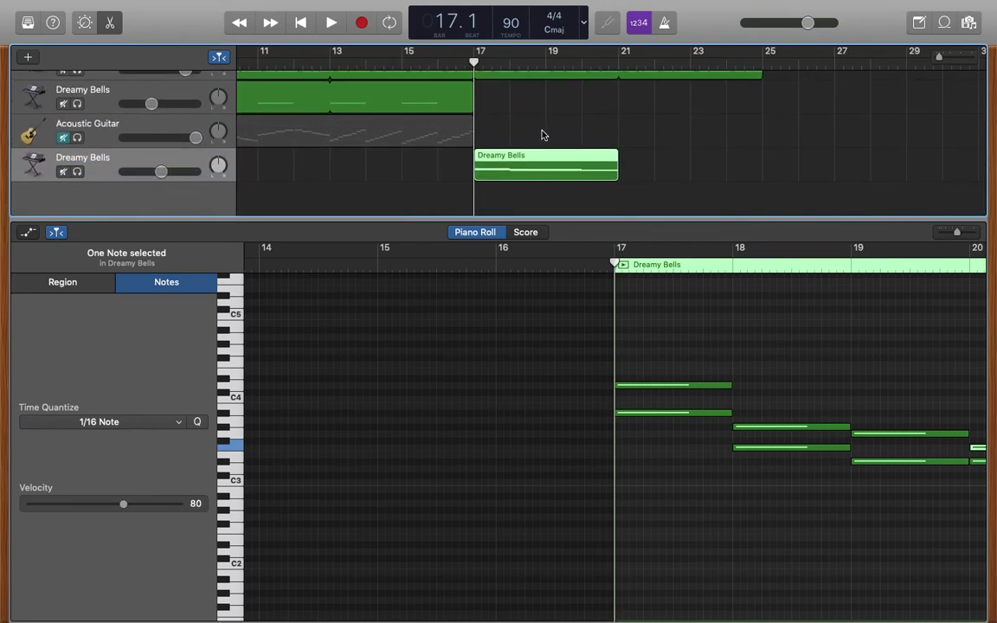
Step: Play the full mix of the new section from bar 17 and stop at bar 21
scroll(490, 85, up, 3)
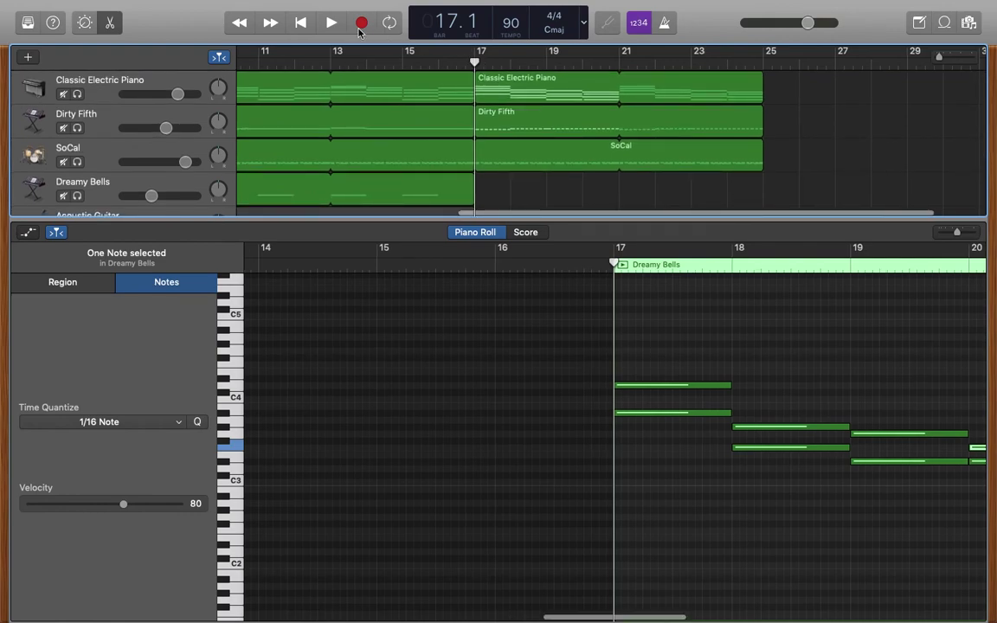
key(XF86AudioRaiseVolume)
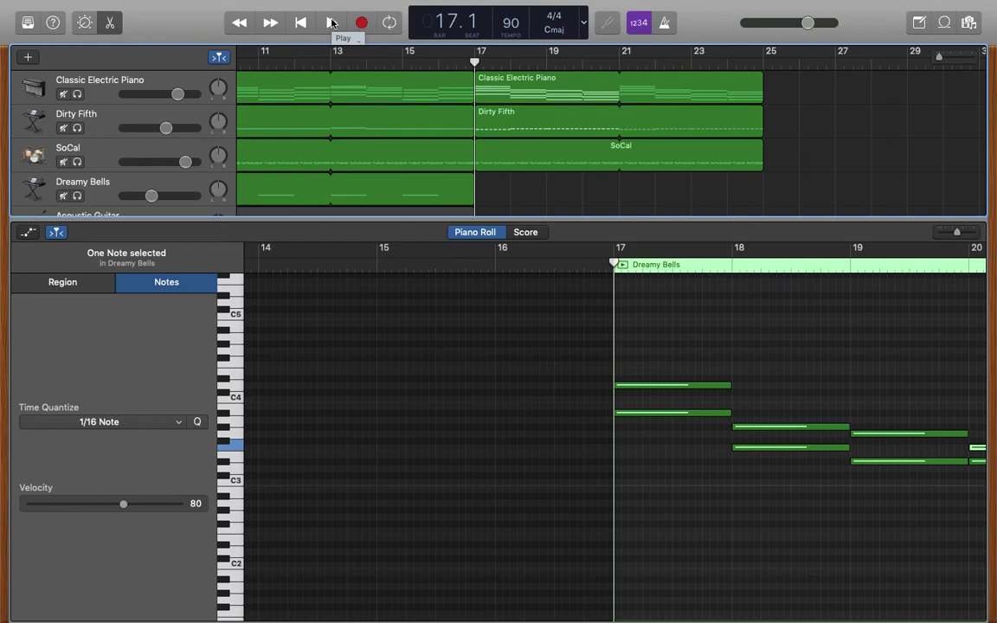
click(331, 22)
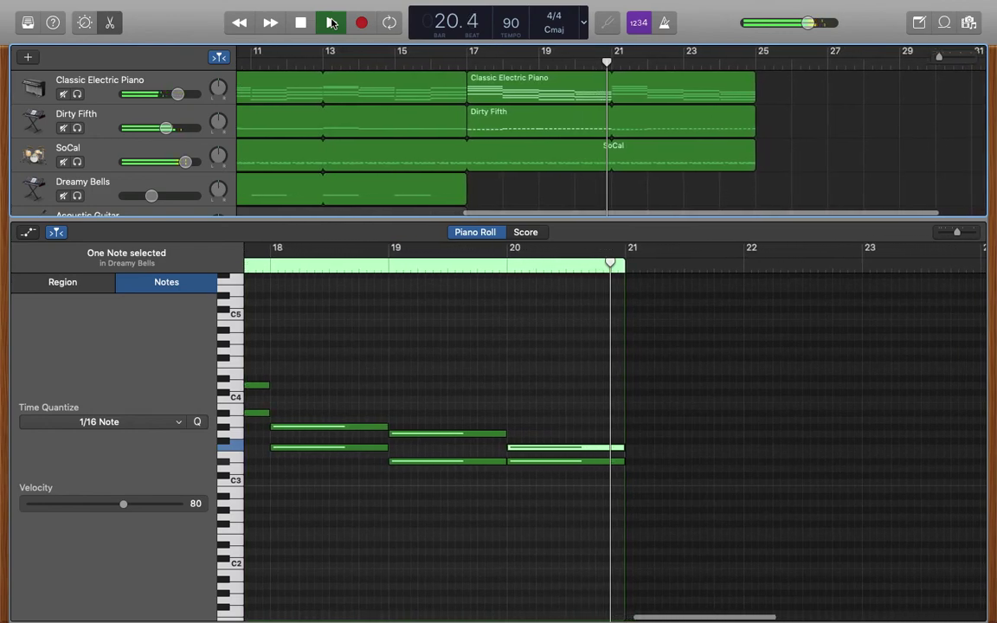
click(300, 22)
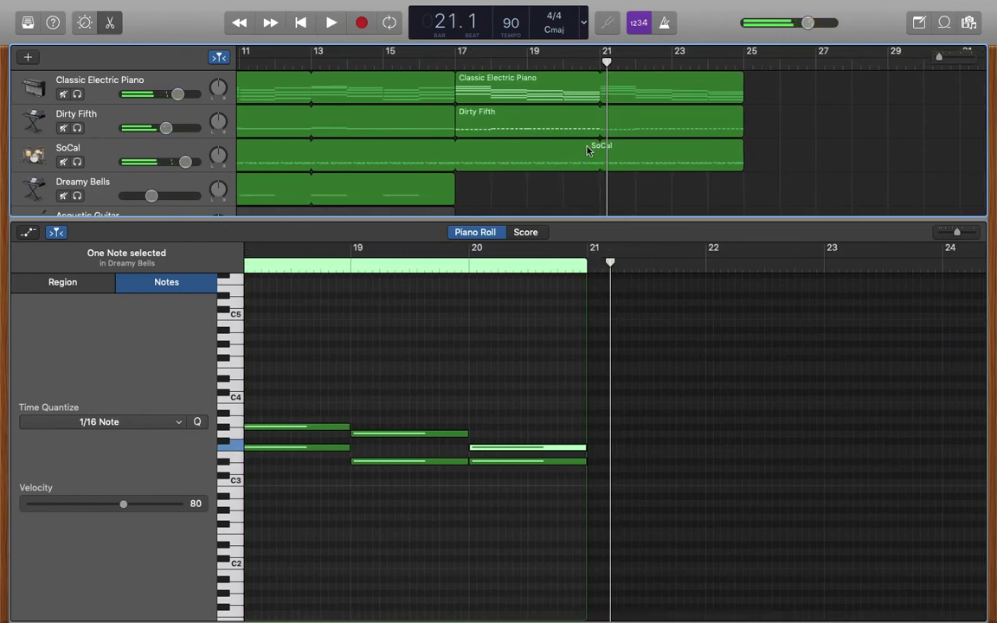
Step: Loop the new Dreamy Bells region at bar 17 so it repeats up to bar 25
scroll(563, 168, down, 2)
scroll(563, 169, down, 2)
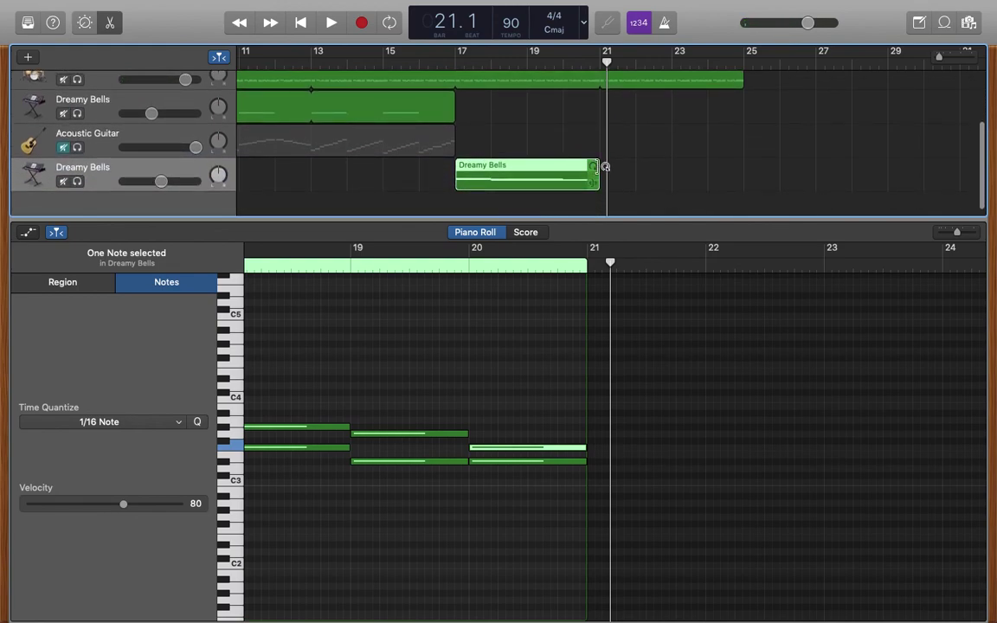
drag(606, 165, 743, 168)
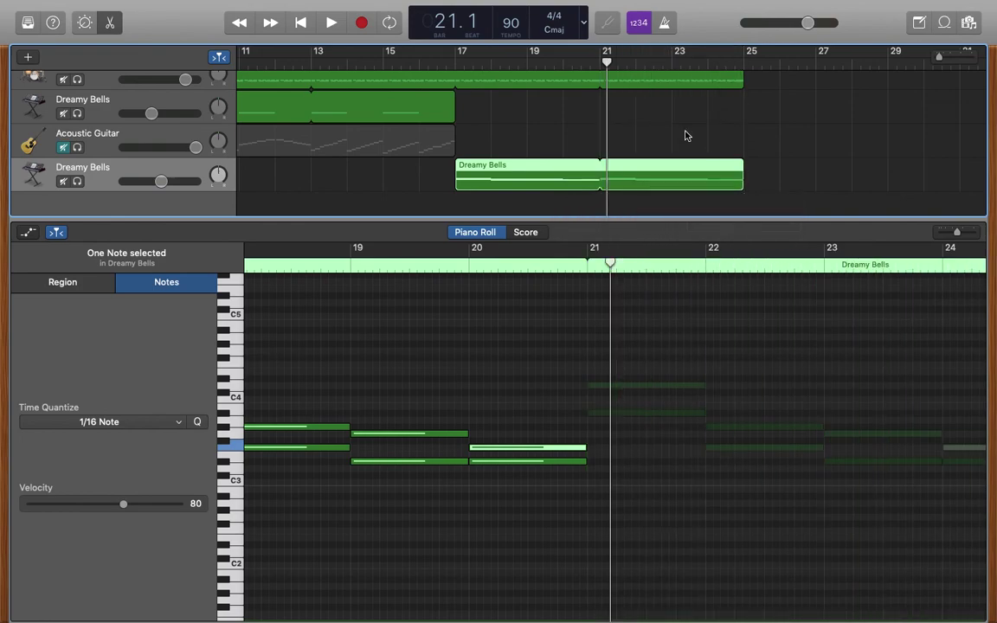
Step: Review all tracks of the arrangement, comparing the earlier bars with the new section in bars 17 to 25
scroll(655, 114, up, 4)
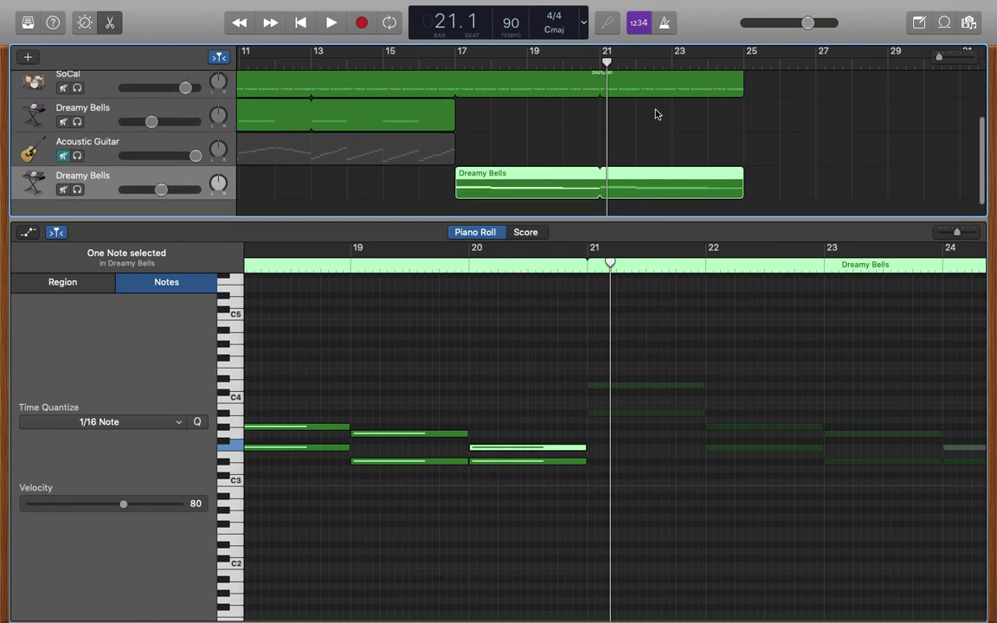
scroll(655, 115, up, 2)
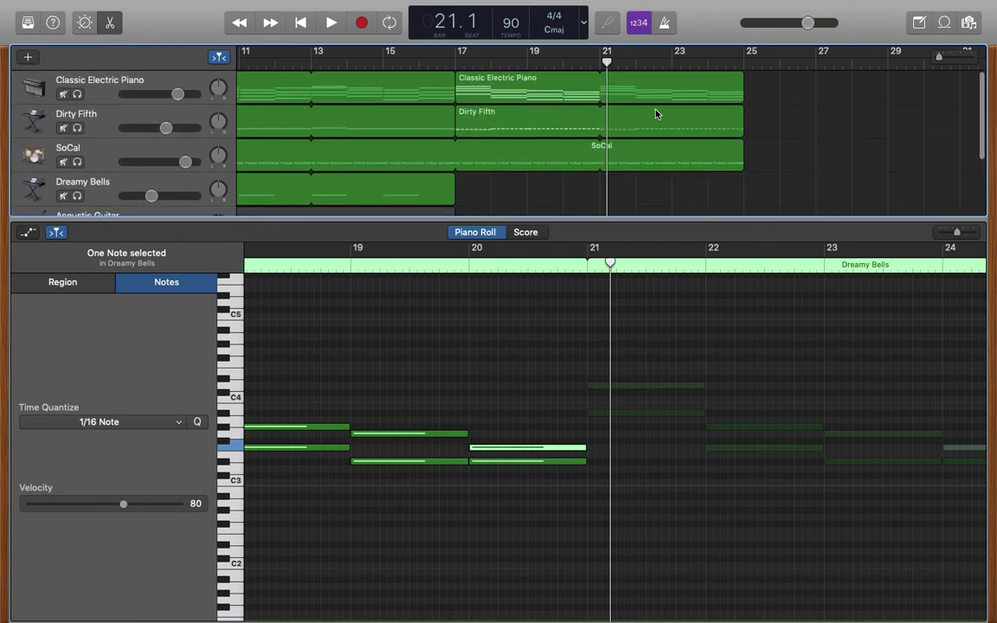
scroll(655, 114, right, 2)
scroll(655, 114, down, 2)
scroll(655, 114, down, 3)
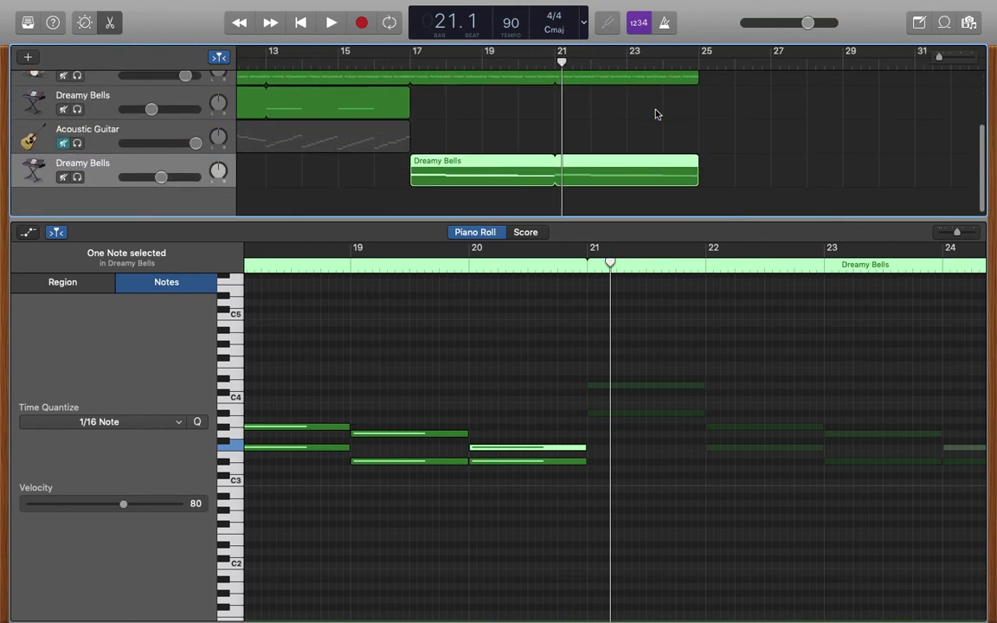
scroll(655, 114, up, 2)
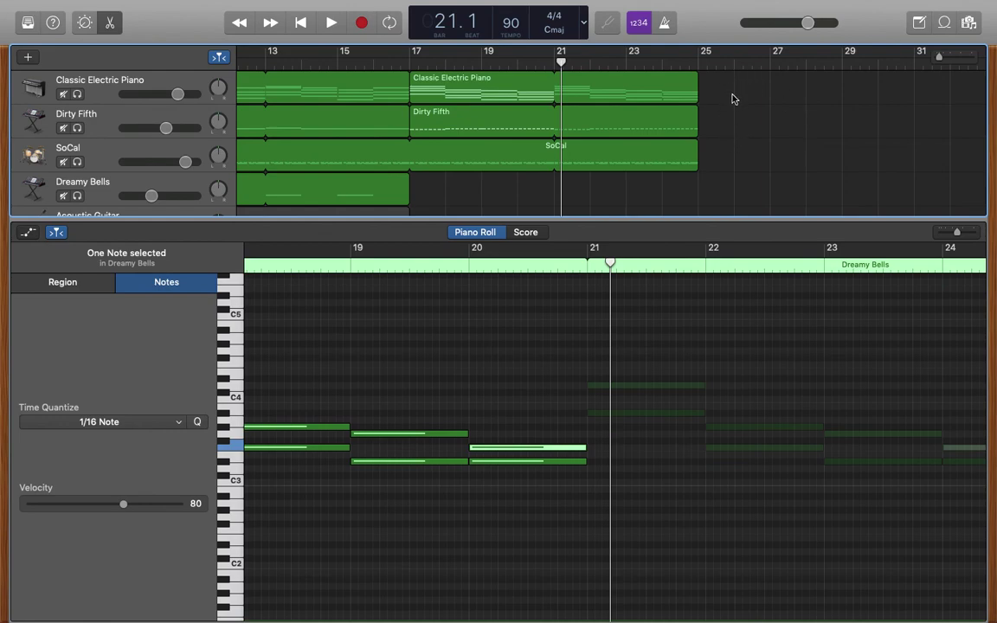
scroll(390, 105, left, 3)
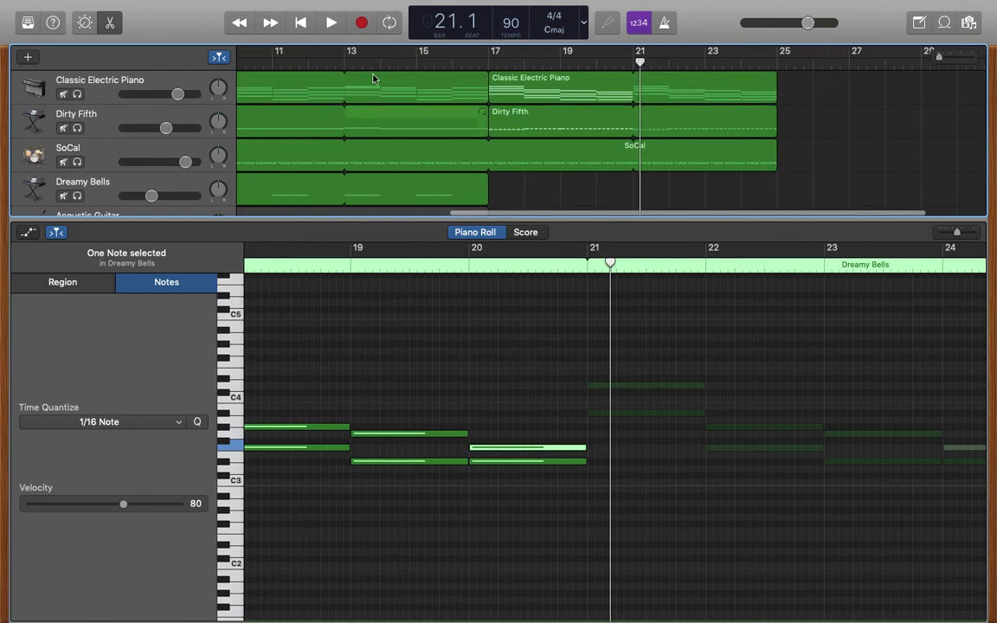
scroll(339, 105, right, 3)
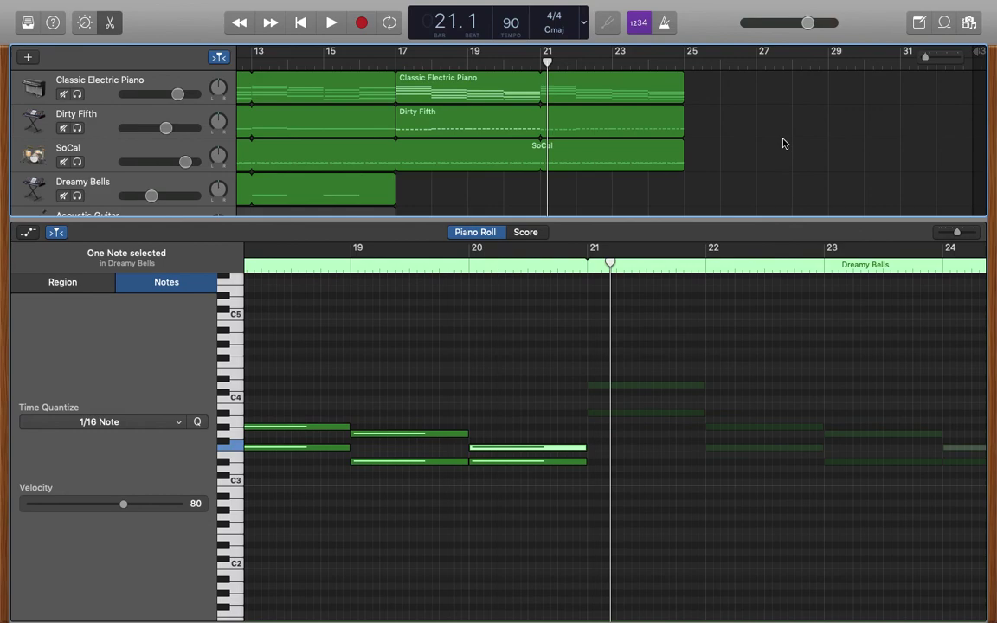
scroll(783, 143, down, 5)
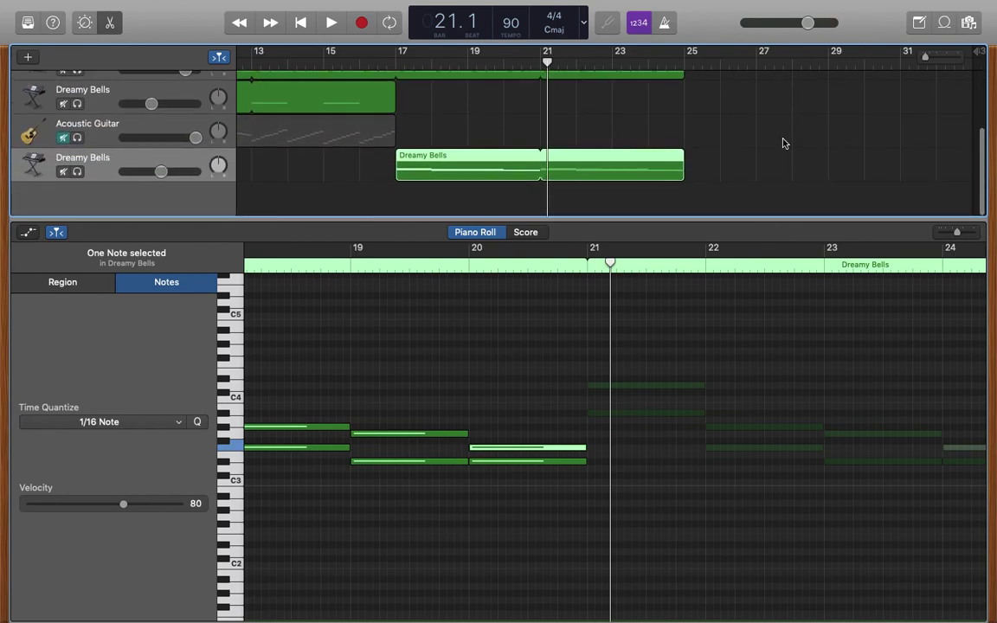
scroll(784, 142, up, 4)
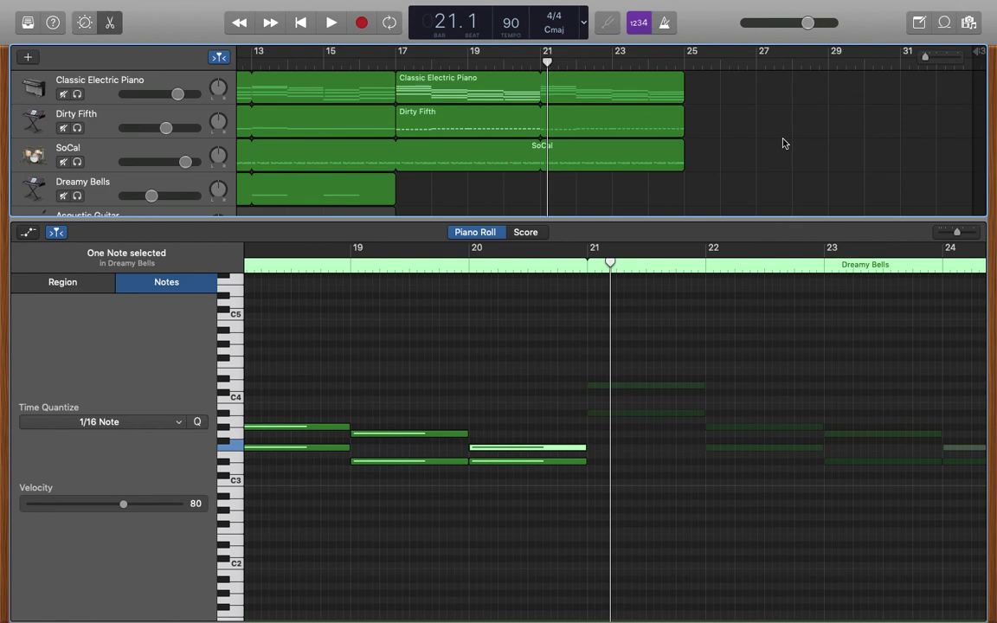
mouse_move(519, 6)
mouse_move(442, 5)
scroll(122, 182, down, 3)
scroll(122, 182, up, 3)
mouse_move(46, 13)
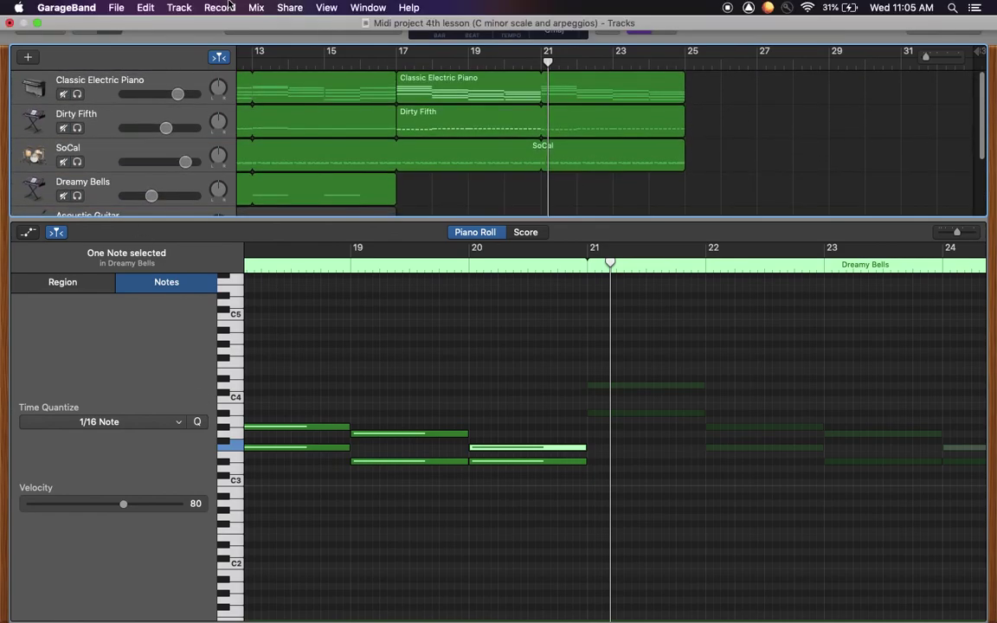